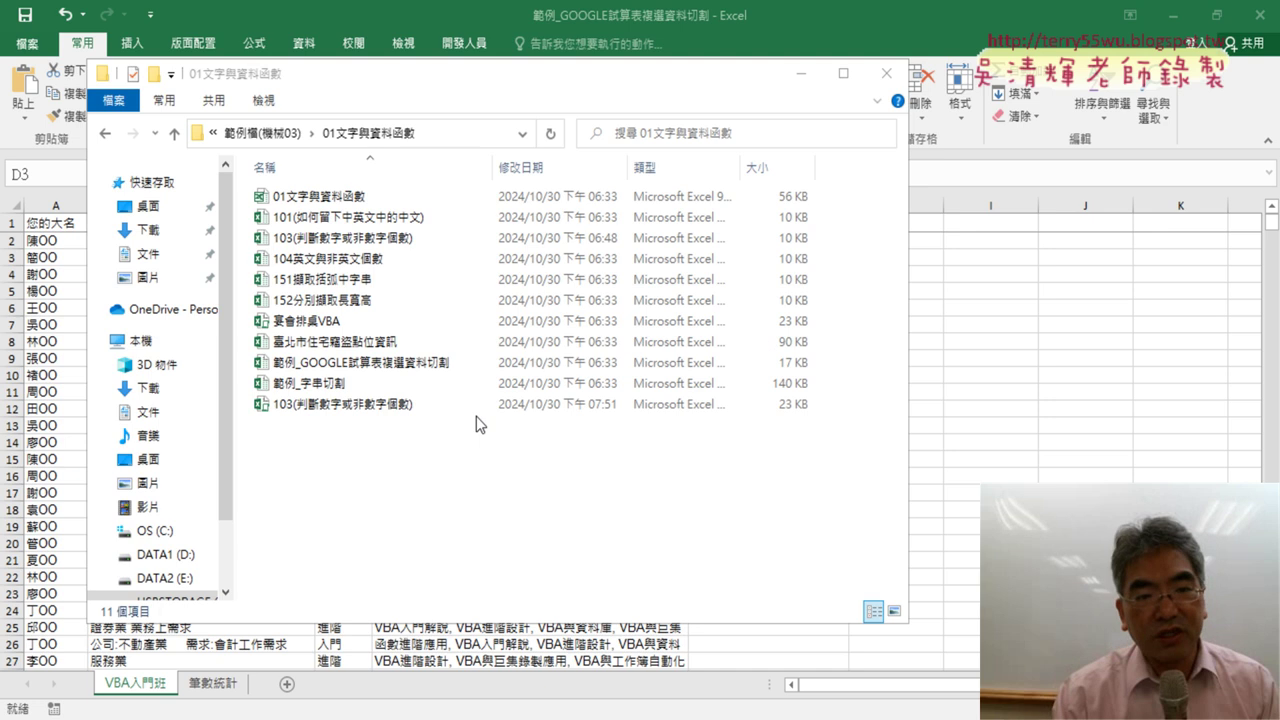
Step: Select the 範例_GOOGLE試算表複選資料切割 file, then close File Explorer to return to Excel
left_click(428, 363)
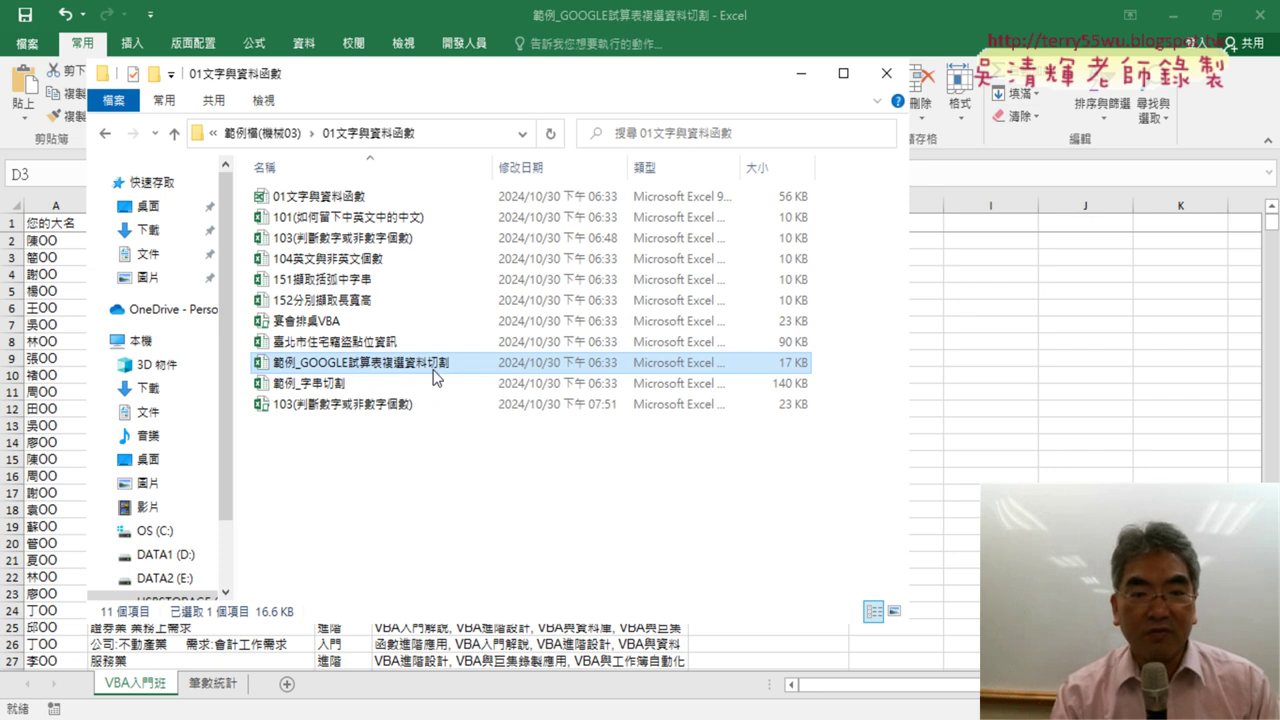
left_click(972, 442)
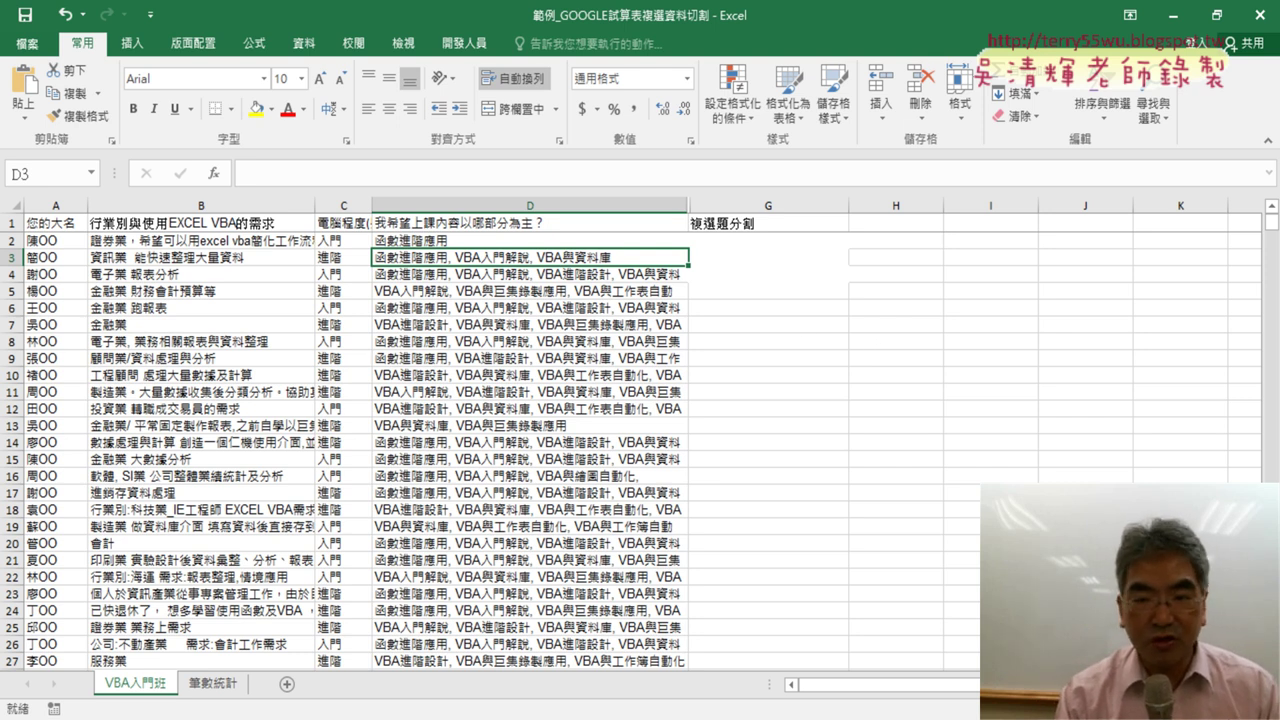
Step: Widen column D to about 56.57 so the full comma-separated course answers are visible
scroll(630, 434, "up", 1)
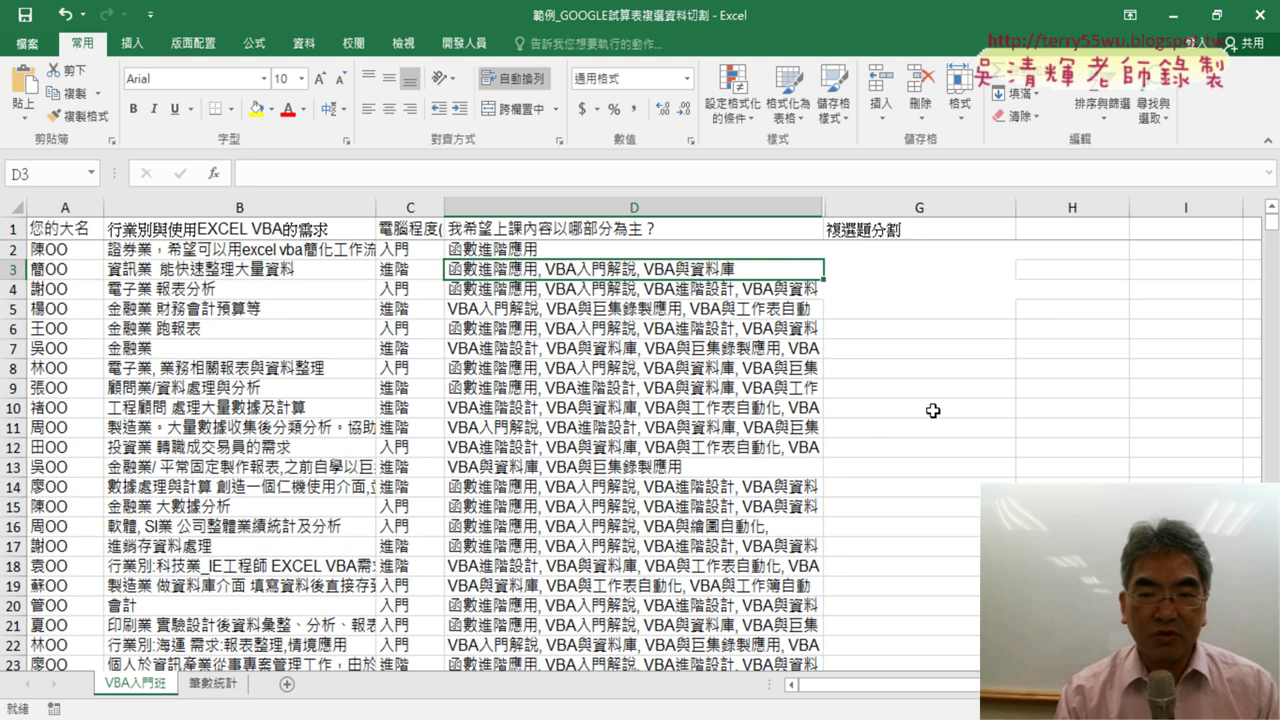
left_click(658, 203)
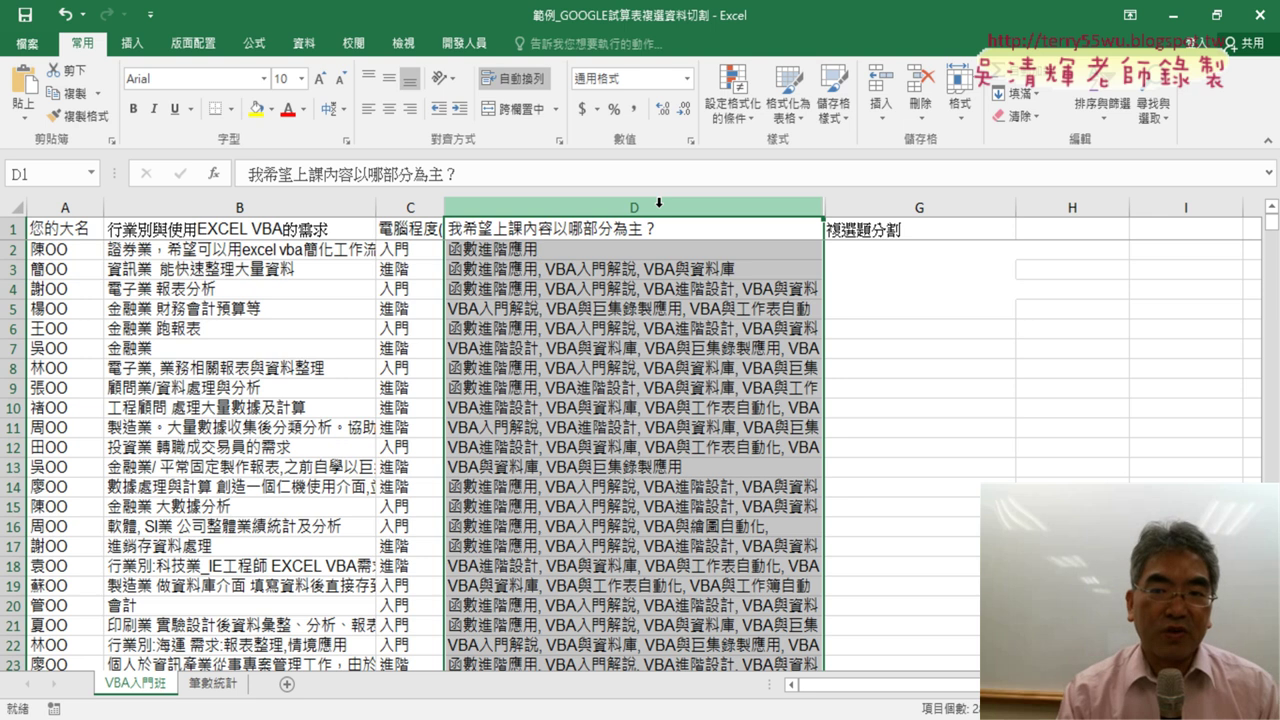
left_click(600, 255)
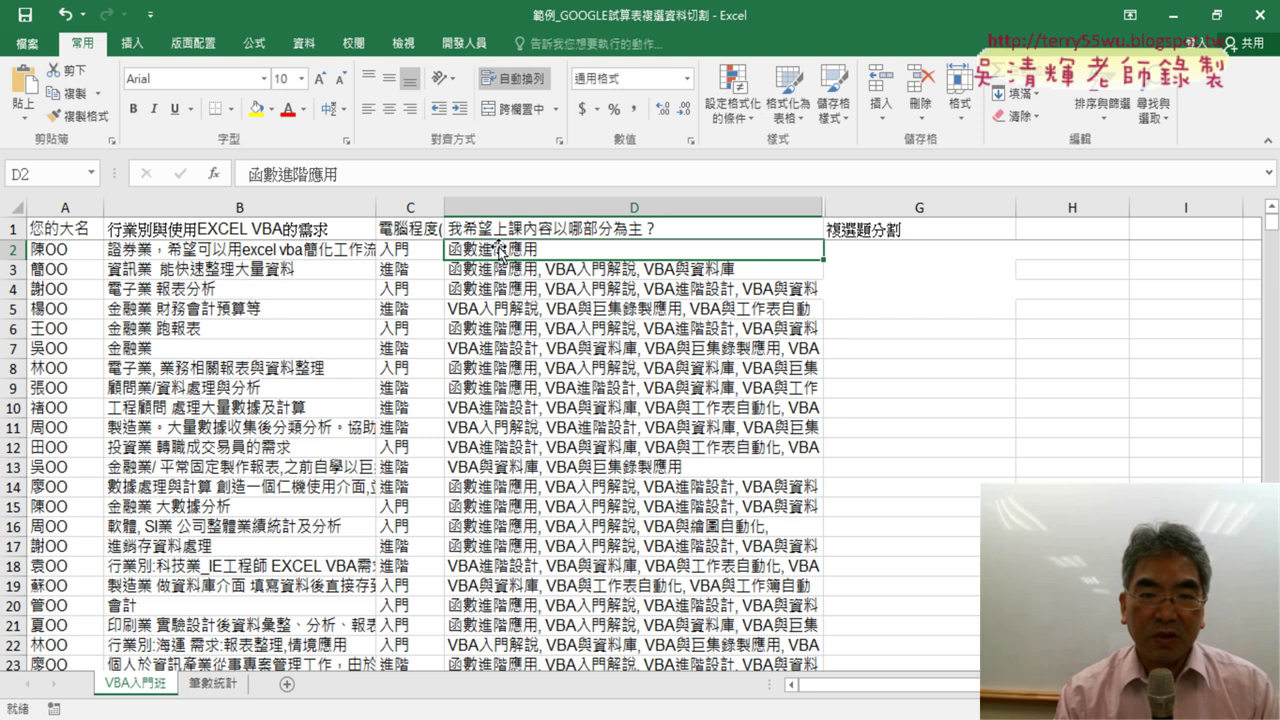
left_click(533, 206)
left_click(495, 229)
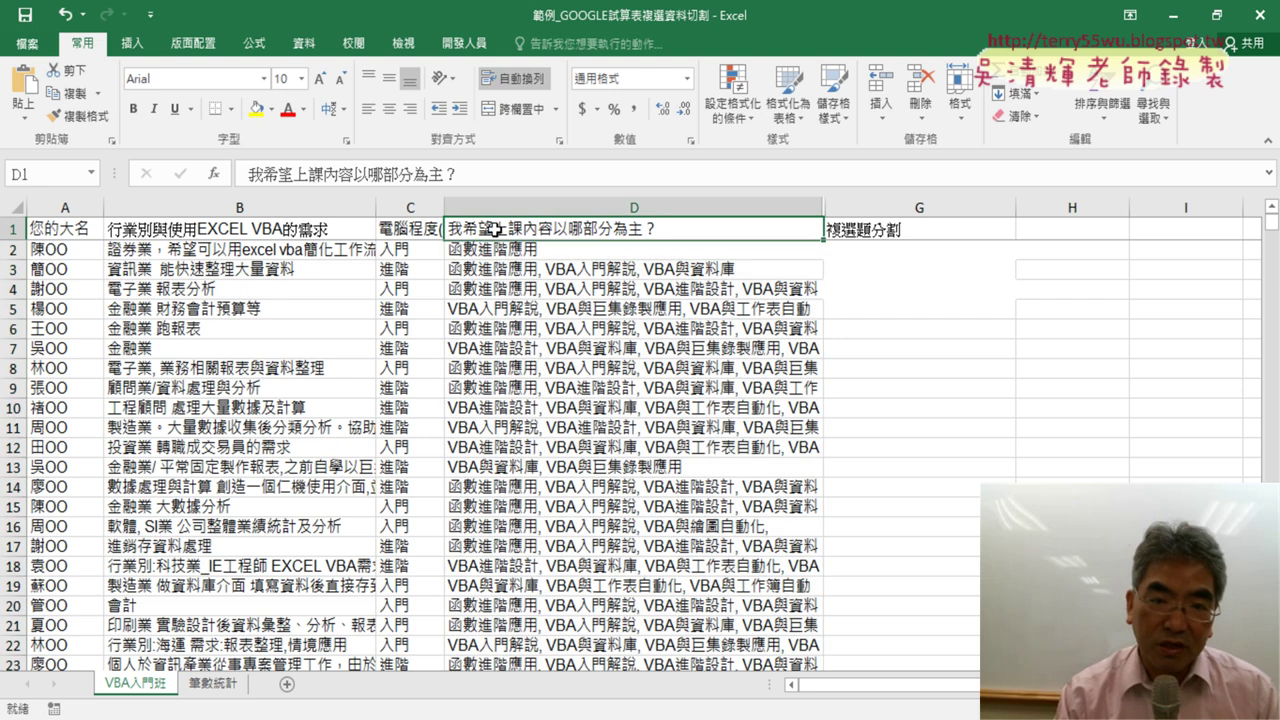
left_click(515, 251)
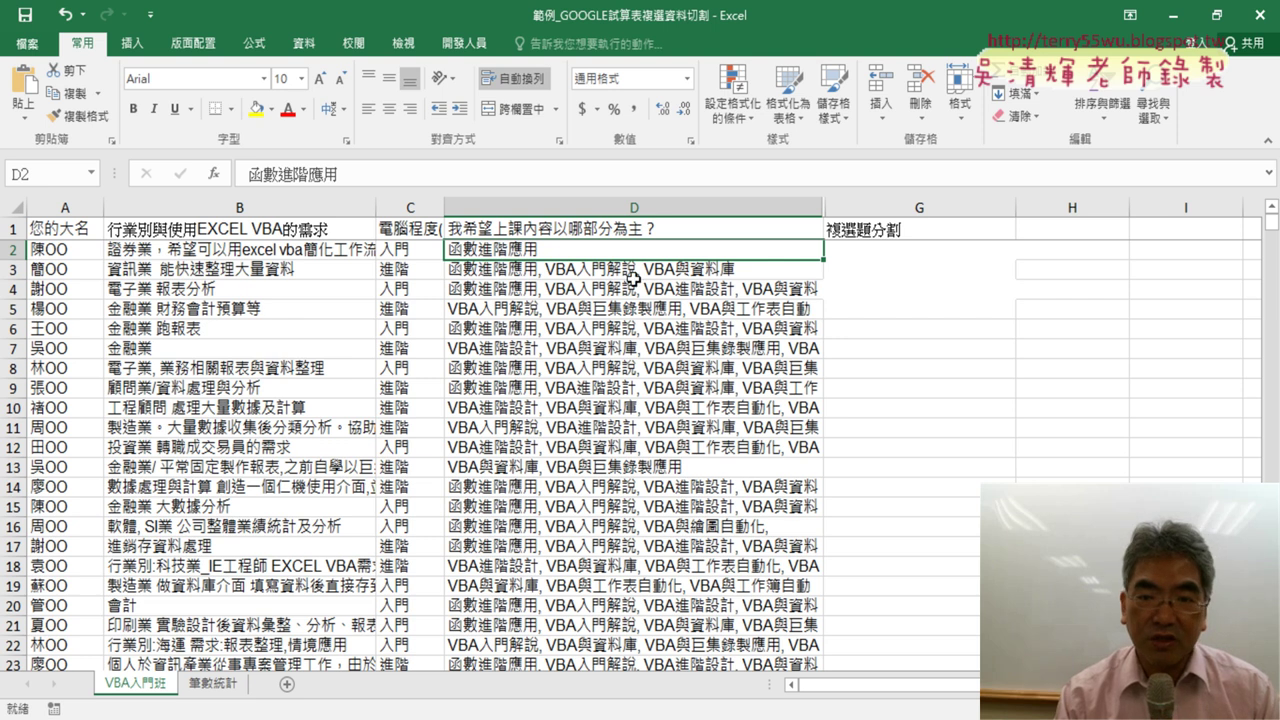
left_click_drag(821, 214, 895, 214)
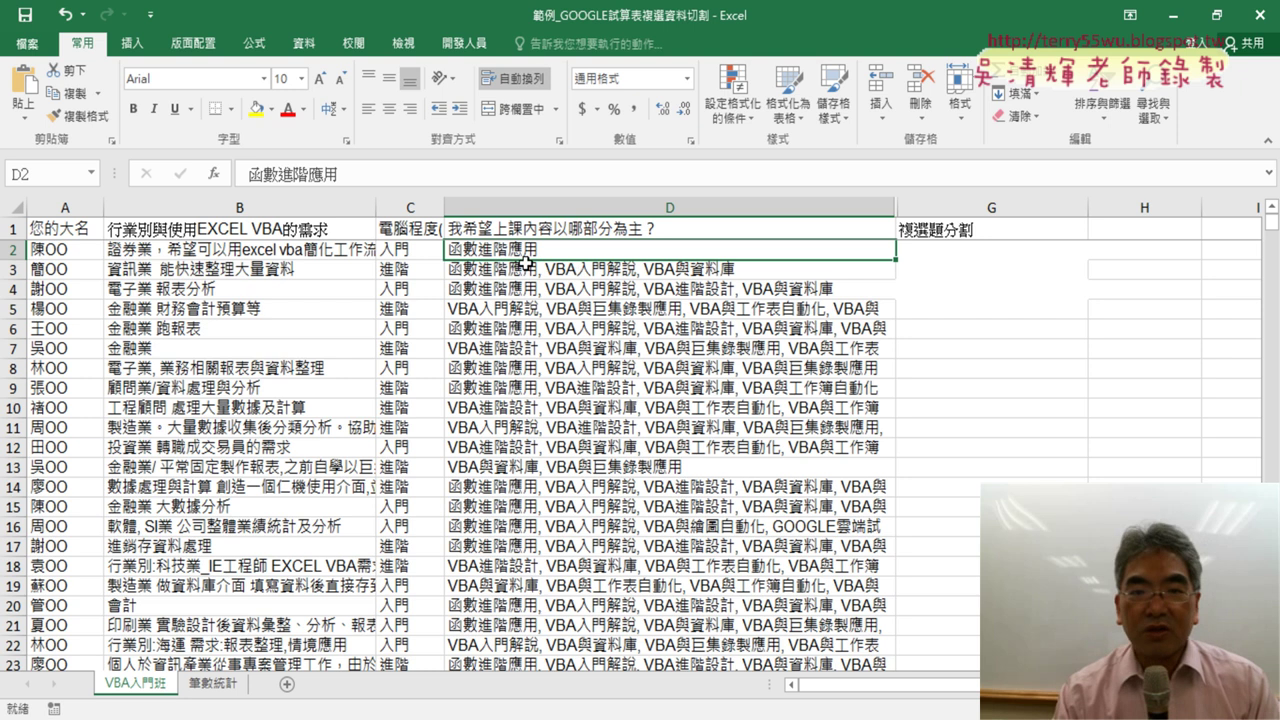
Step: Point out D3's three-part answer and the G3:G5 range it should fill
left_click(948, 254)
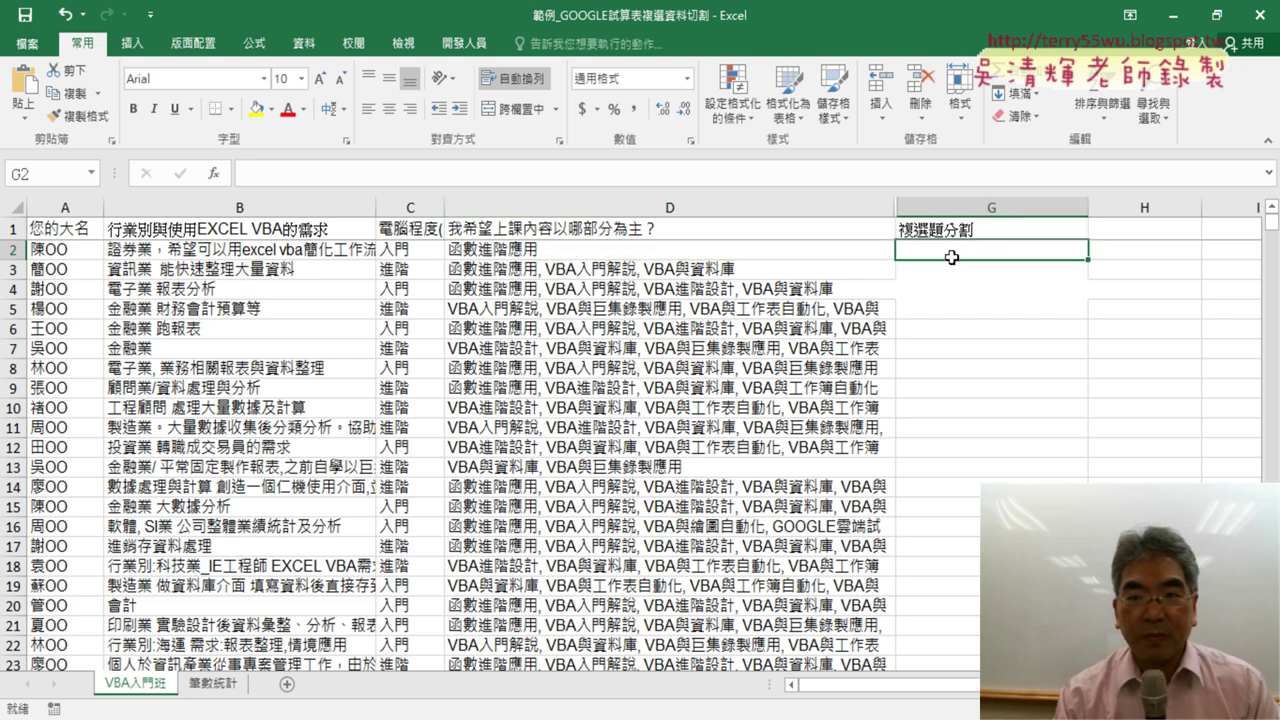
left_click(525, 272)
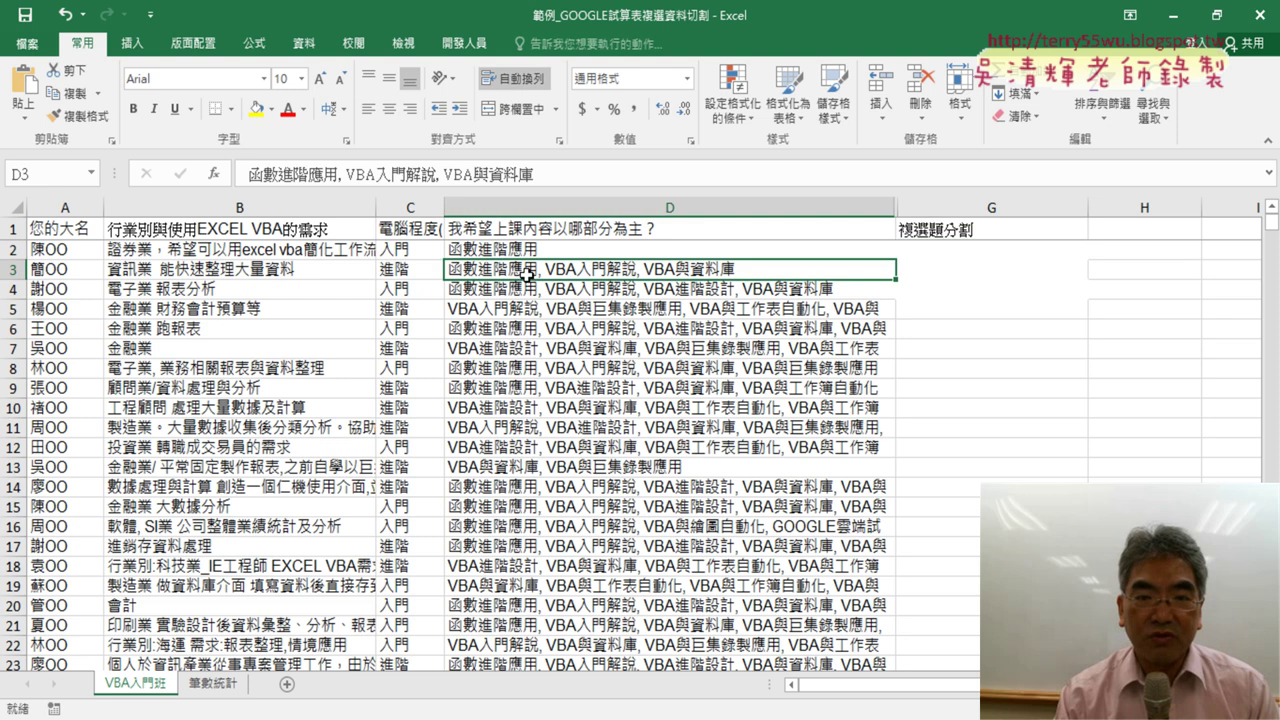
left_click(983, 279)
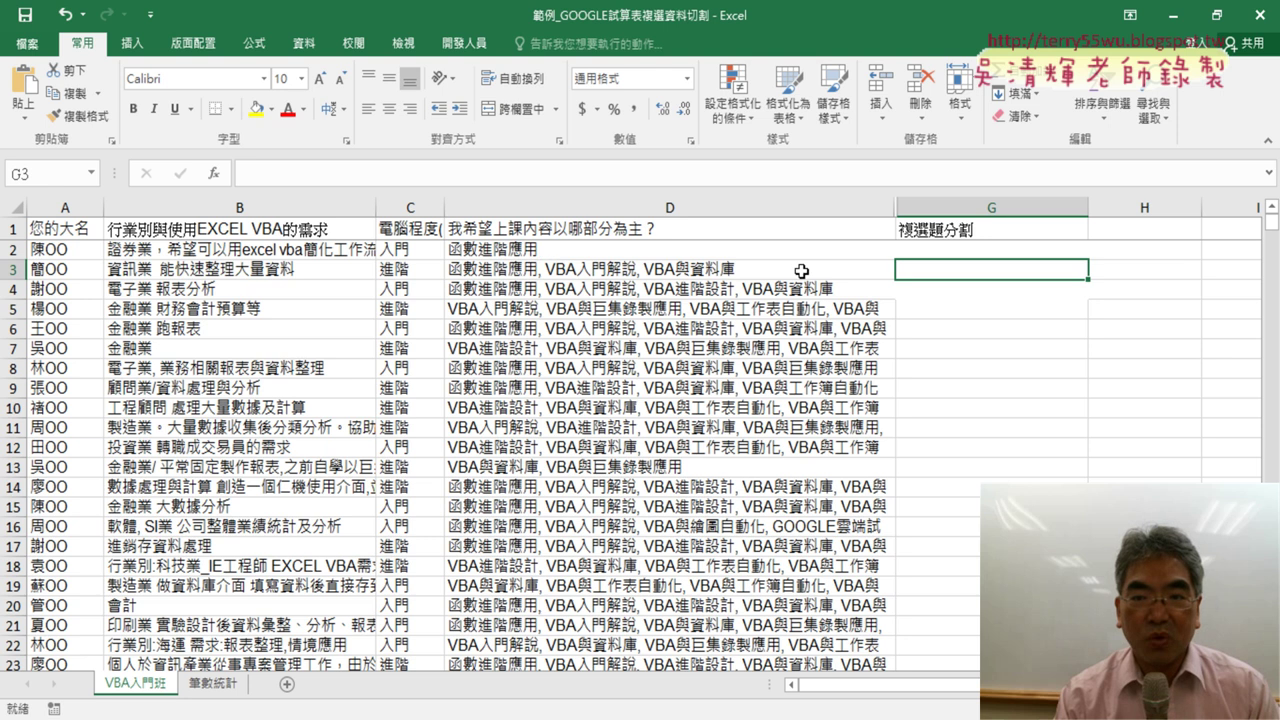
left_click_drag(969, 279, 971, 314)
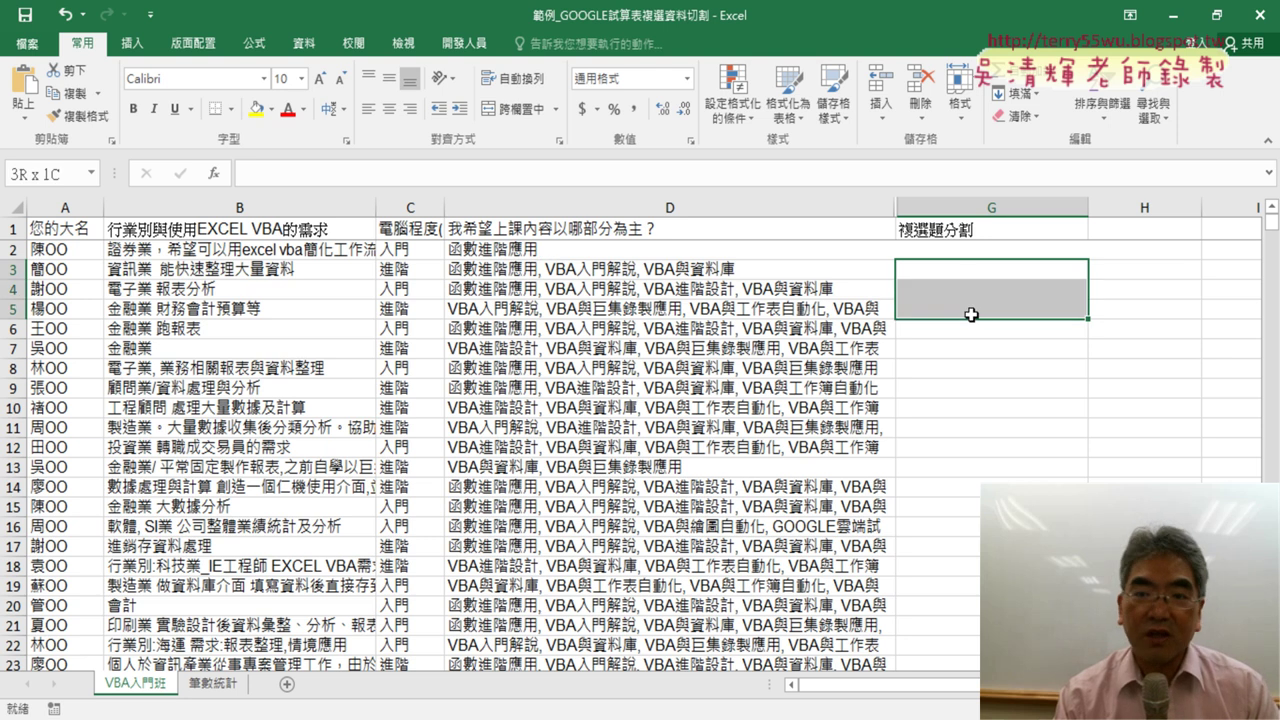
left_click(530, 252)
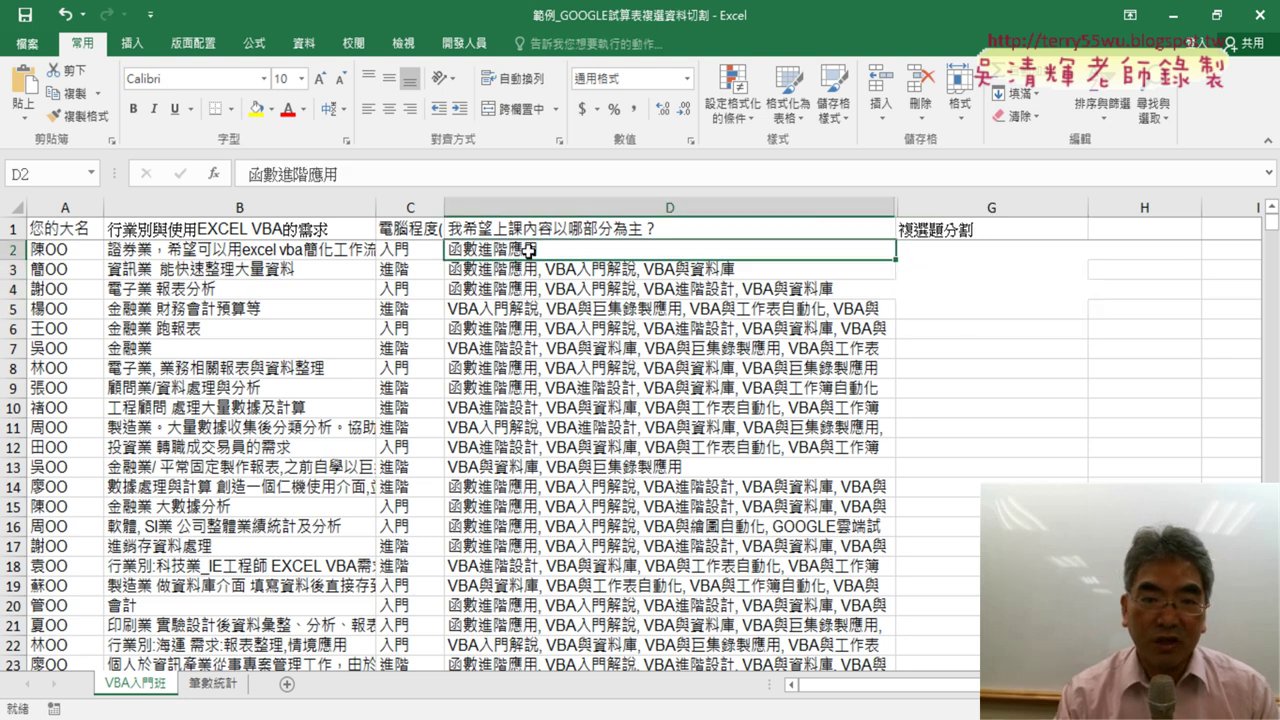
left_click(959, 257)
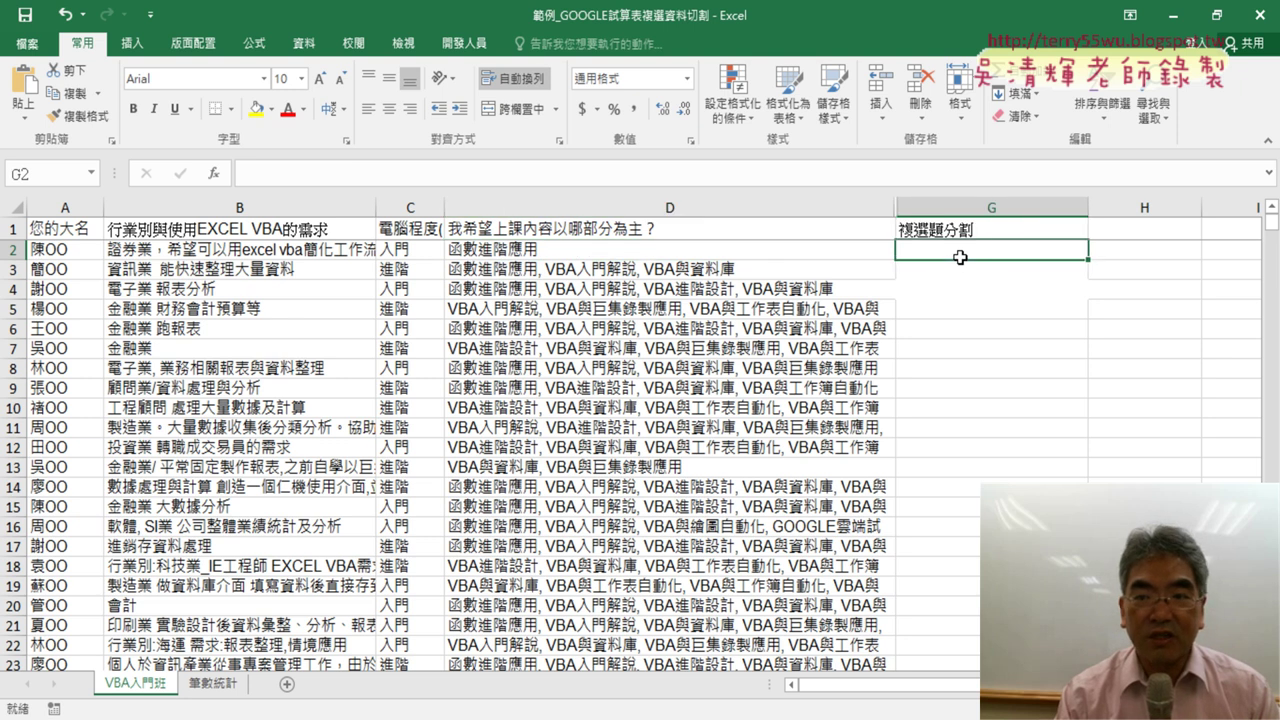
left_click(527, 270)
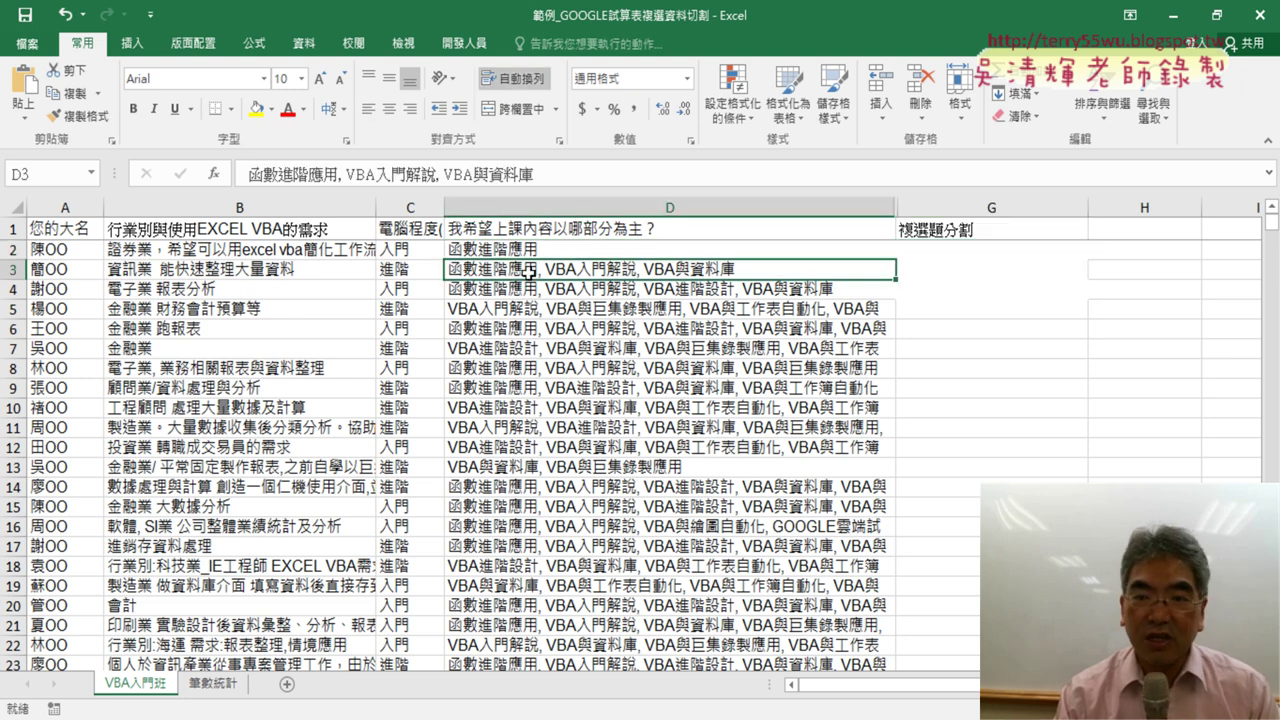
left_click_drag(983, 275, 983, 301)
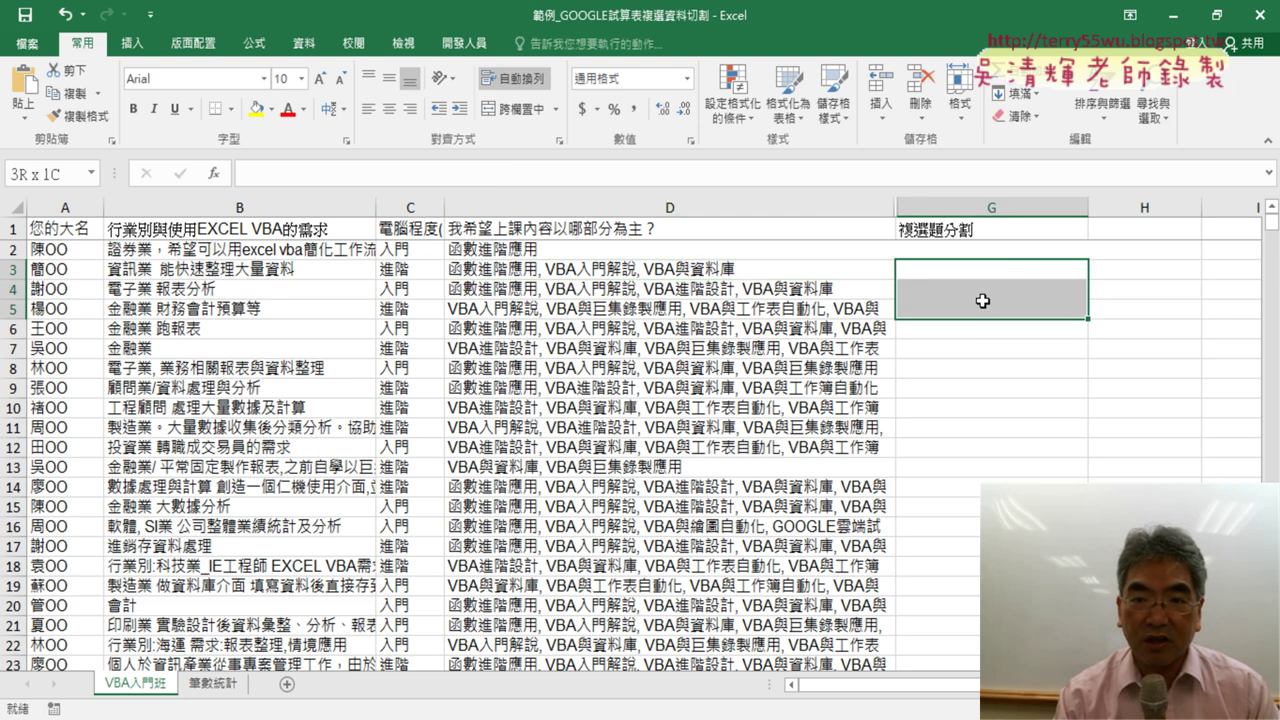
Step: Mark in red ink the comma split points between D3's answers
left_click(750, 269)
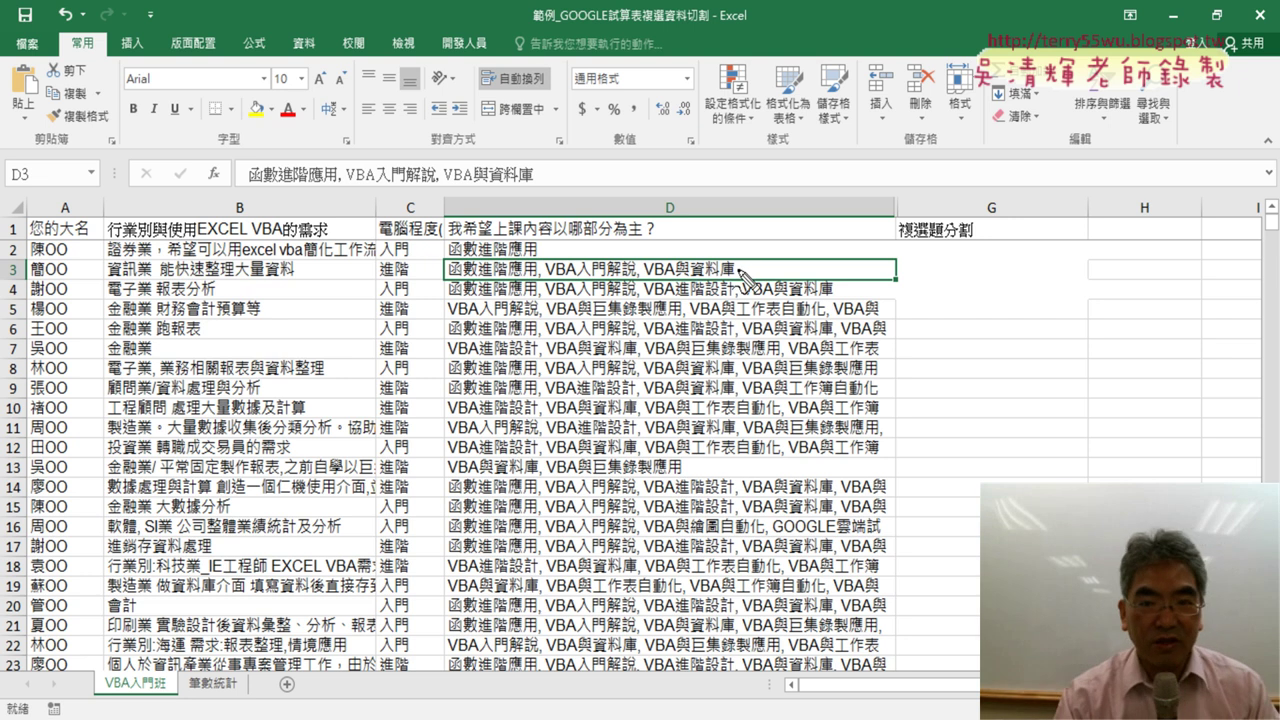
left_click_drag(538, 252, 538, 290)
left_click_drag(636, 250, 641, 276)
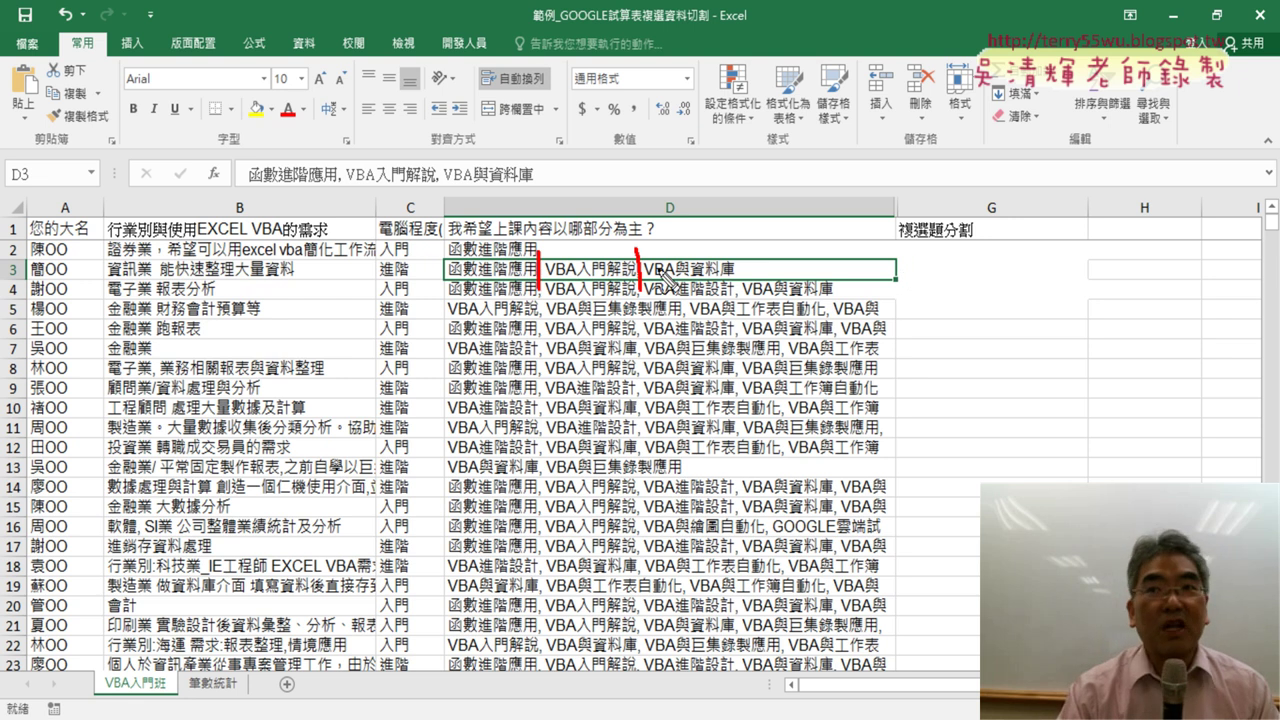
Step: Ink a line from D3 to G3 and a numbered arrow down column G, then erase all ink
mouse_move(898, 259)
left_mouse_down()
mouse_move(898, 276)
mouse_move(1260, 275)
left_mouse_up()
left_click_drag(965, 293, 1249, 306)
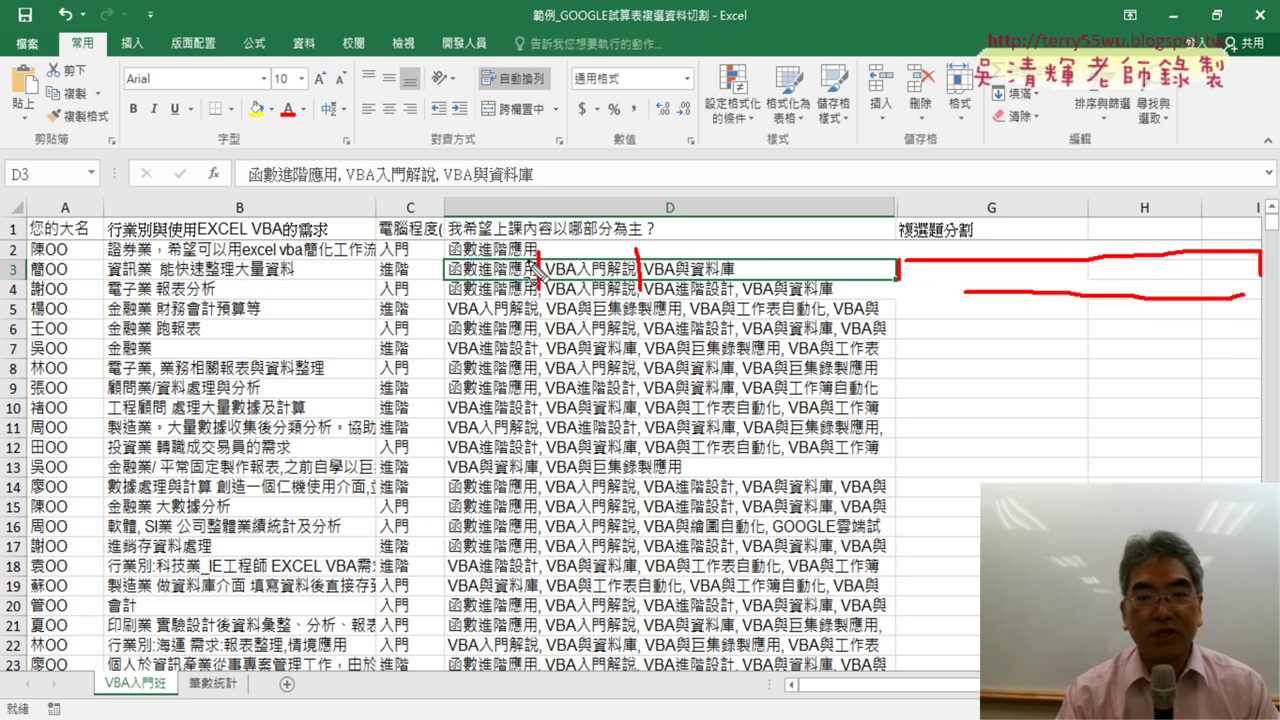
mouse_move(995, 268)
left_mouse_down()
mouse_move(995, 350)
mouse_move(1012, 323)
left_mouse_up()
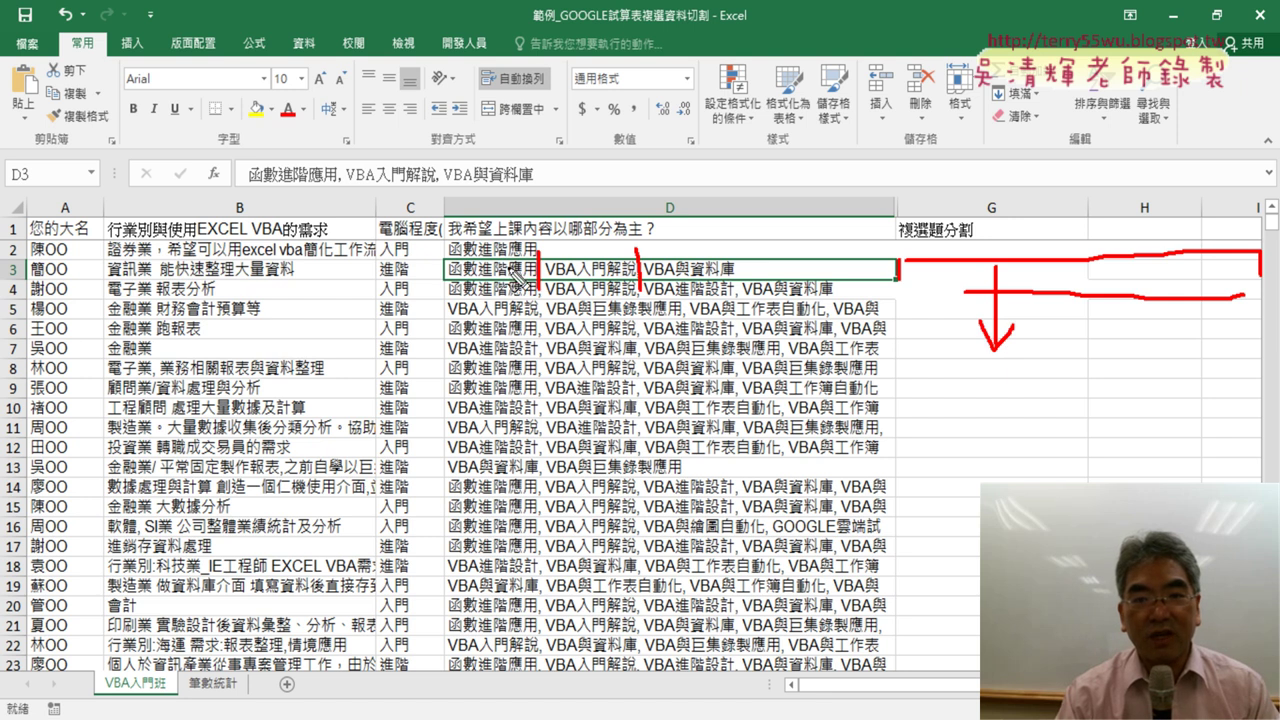
left_click_drag(967, 270, 952, 332)
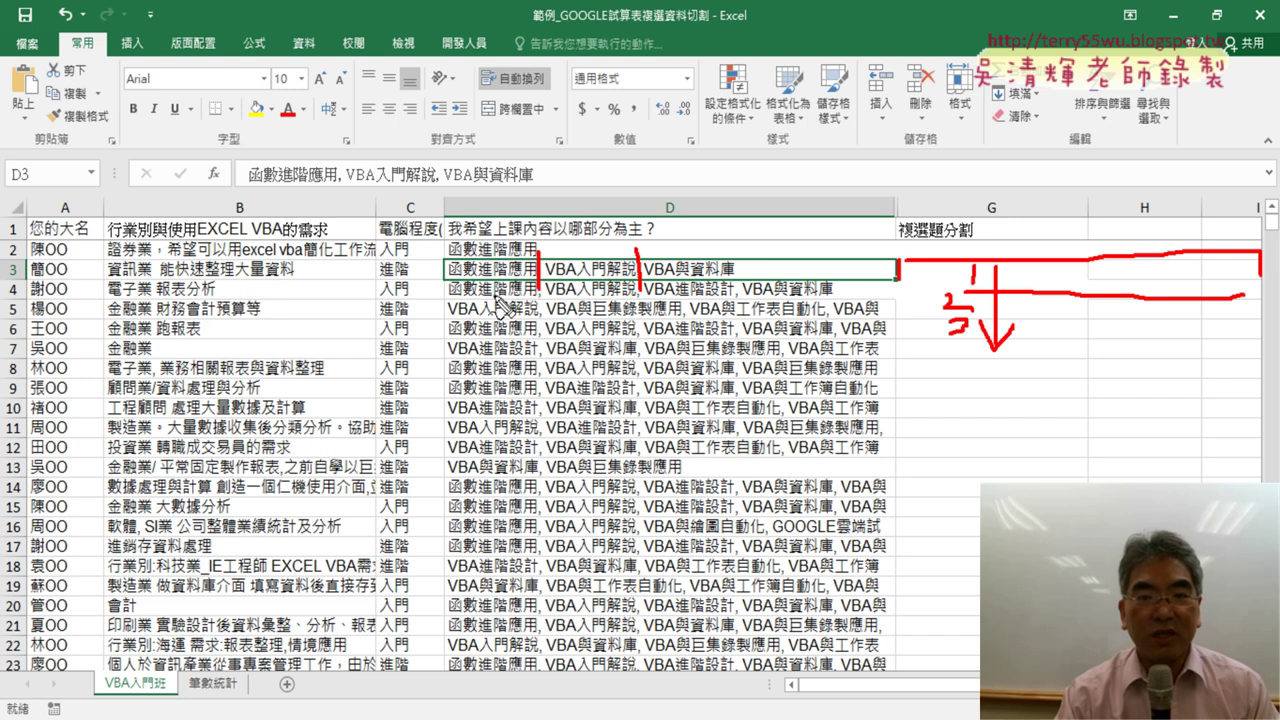
left_click_drag(609, 296, 845, 296)
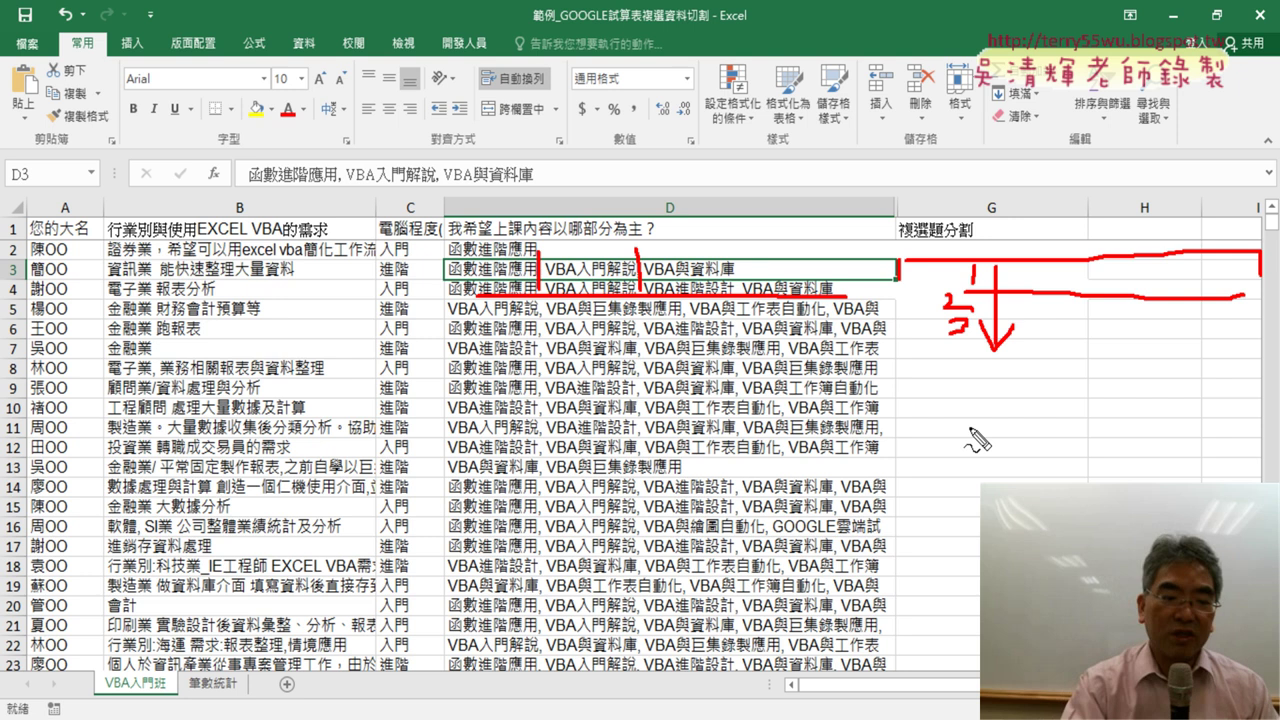
key("Escape")
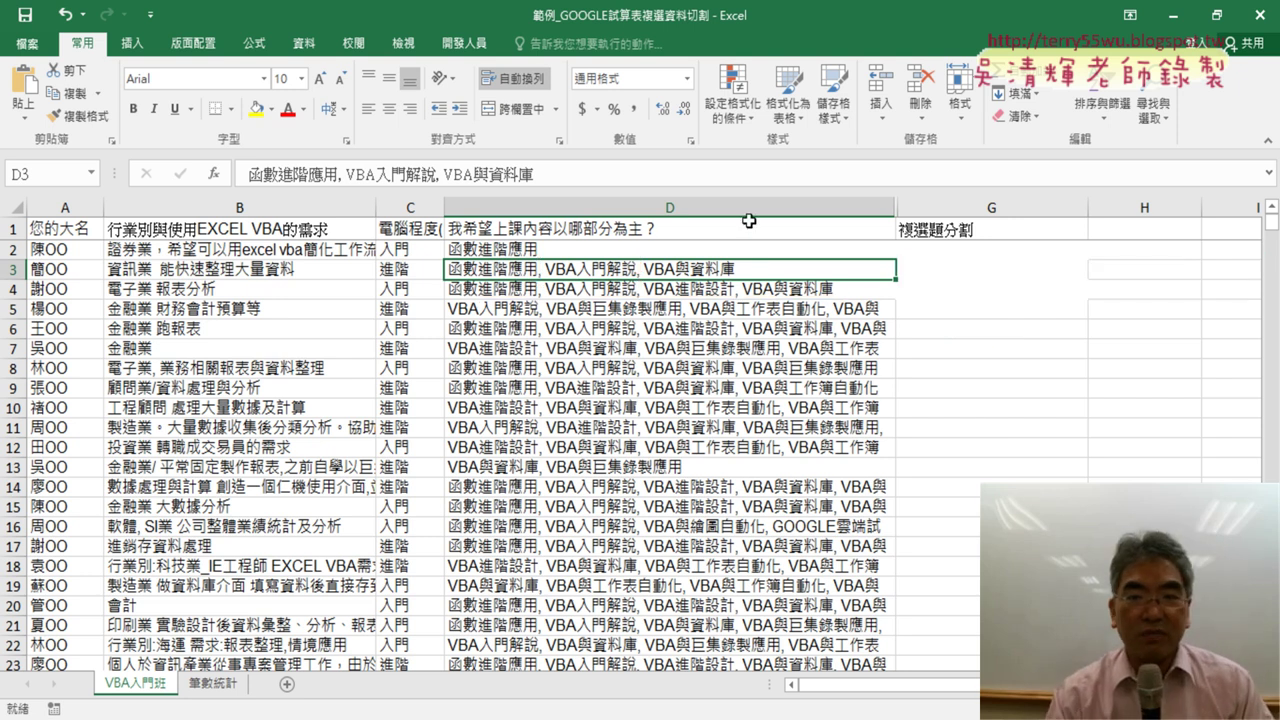
Step: Select cell G3 under 複選題分割 and bring up the Insert Function dialog for it
left_click(749, 208)
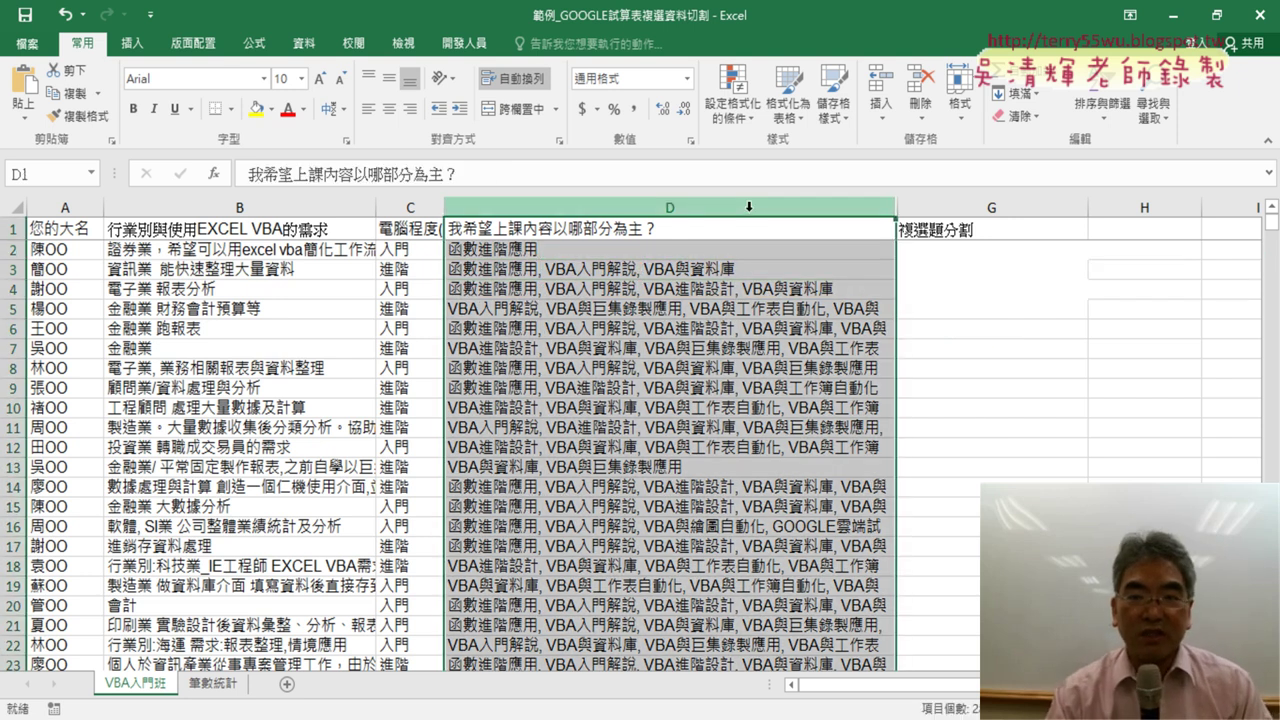
left_click(991, 207)
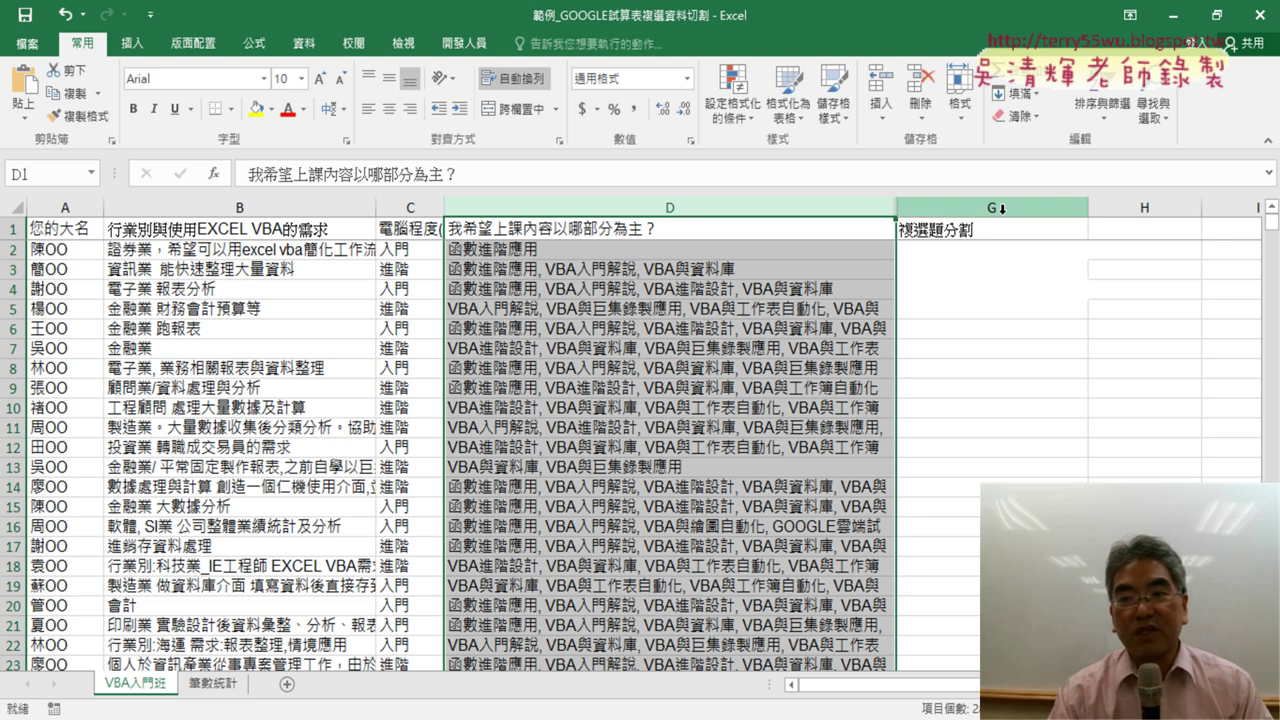
left_click(995, 249)
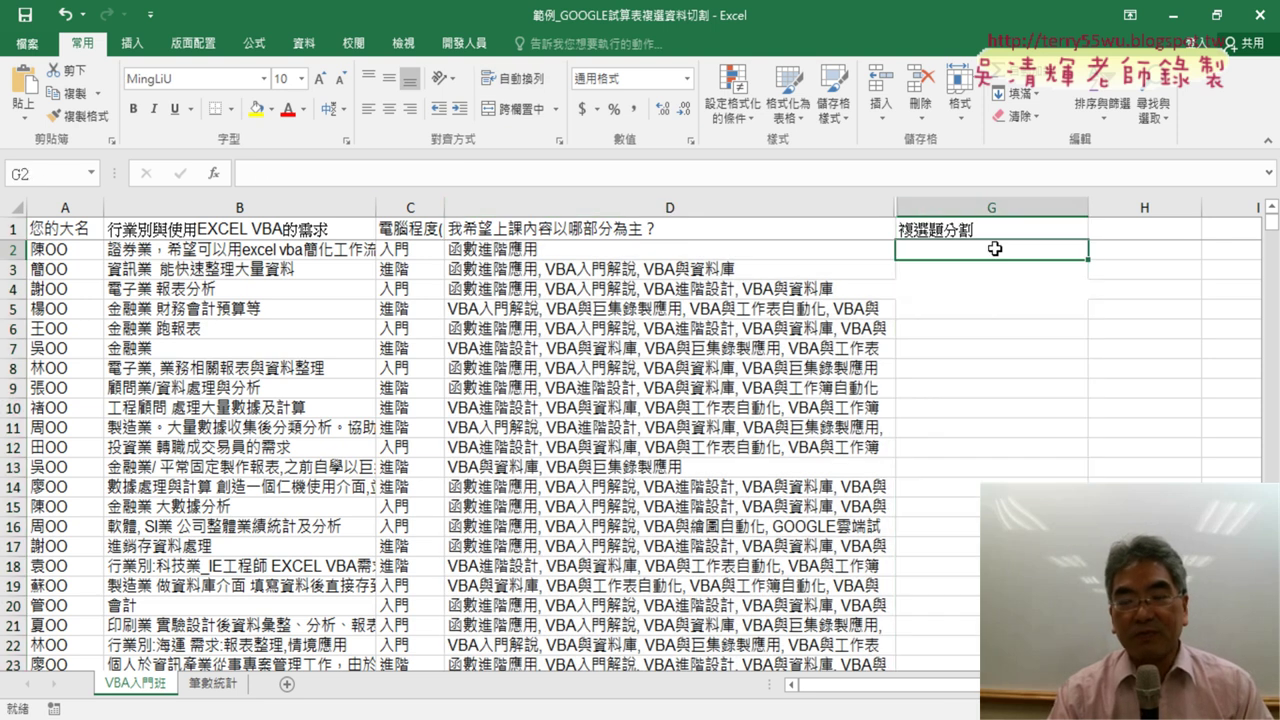
left_click(888, 197)
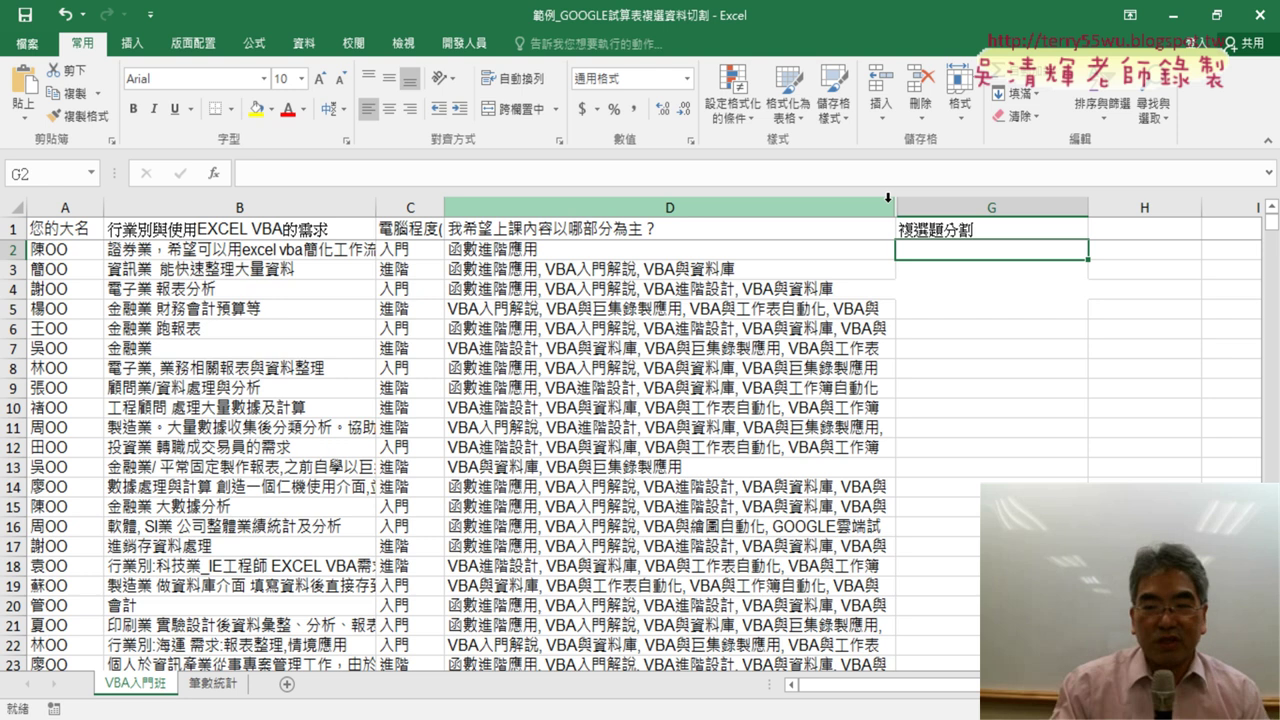
left_click(984, 272)
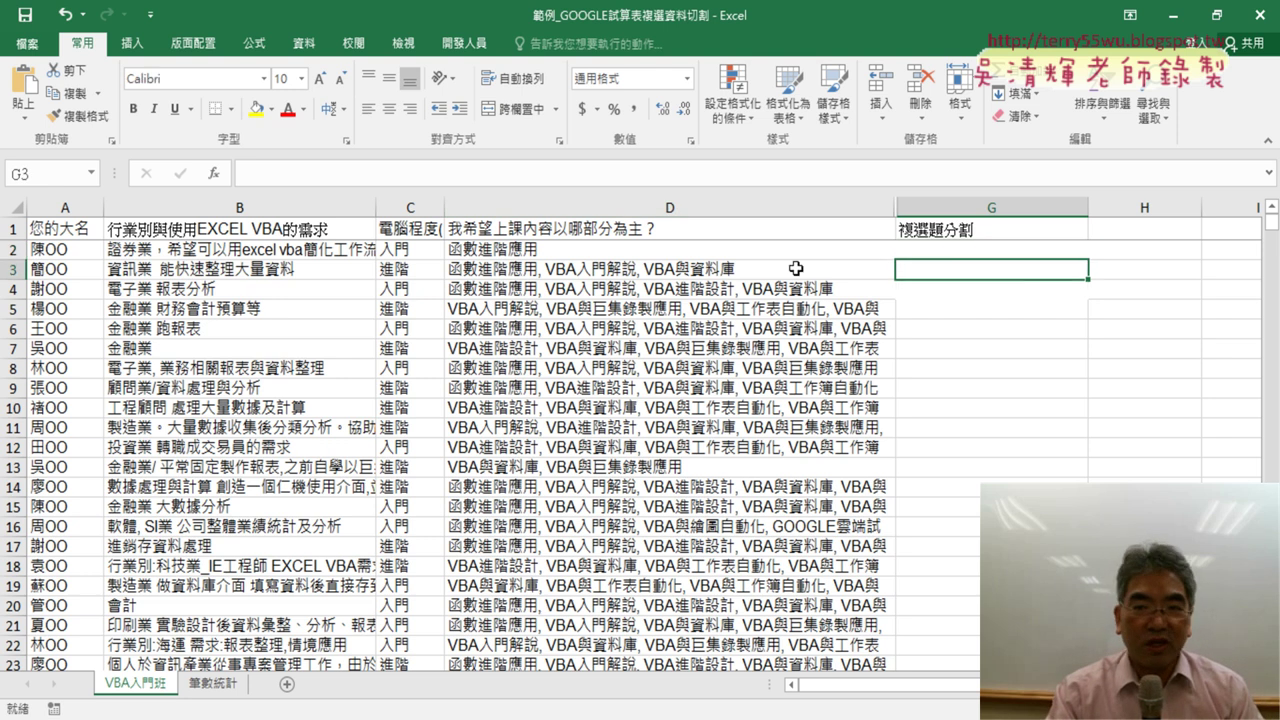
left_click(213, 172)
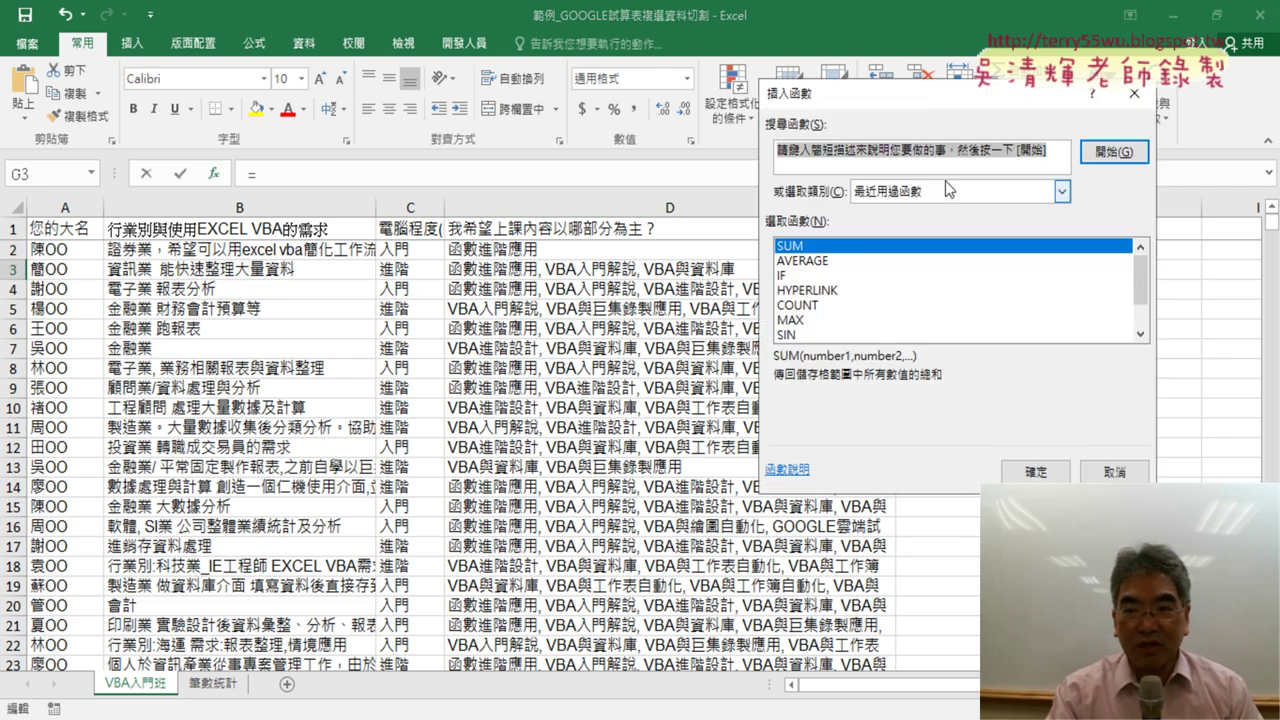
Step: Browse the 文字 function category, then cancel, leaving G3 without a formula
left_click(1062, 191)
left_click(920, 329)
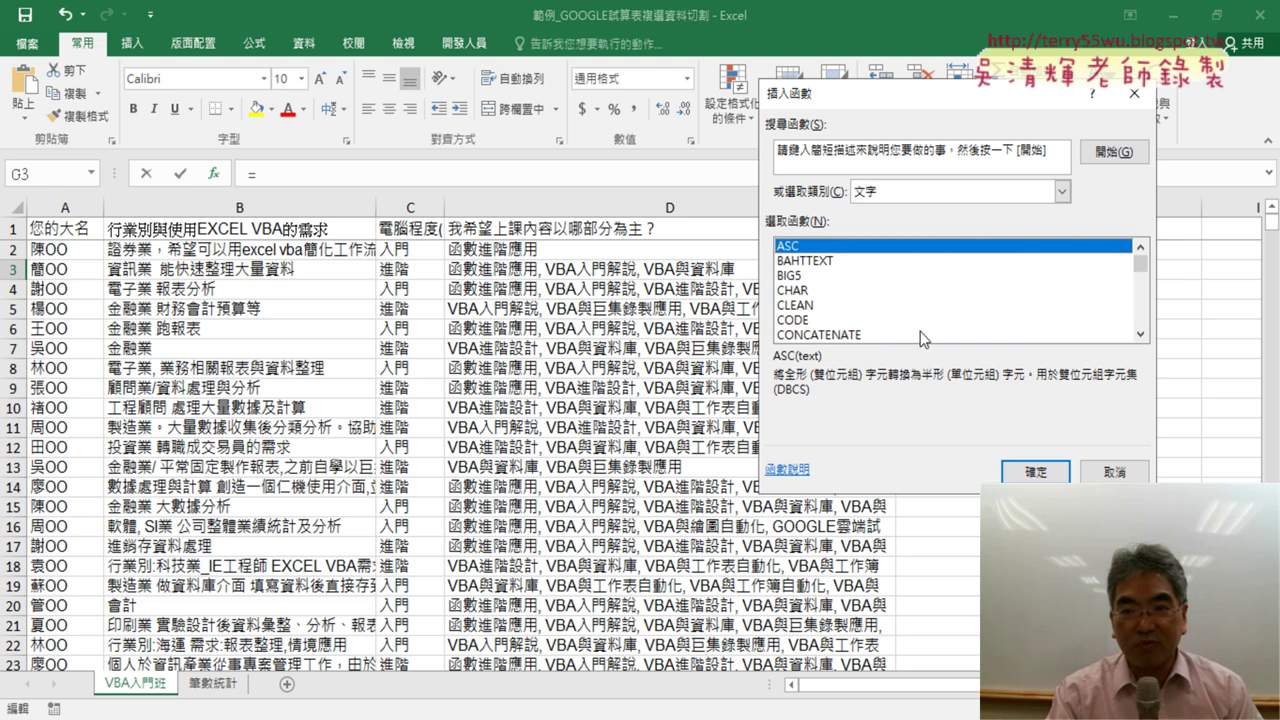
left_click(1146, 336)
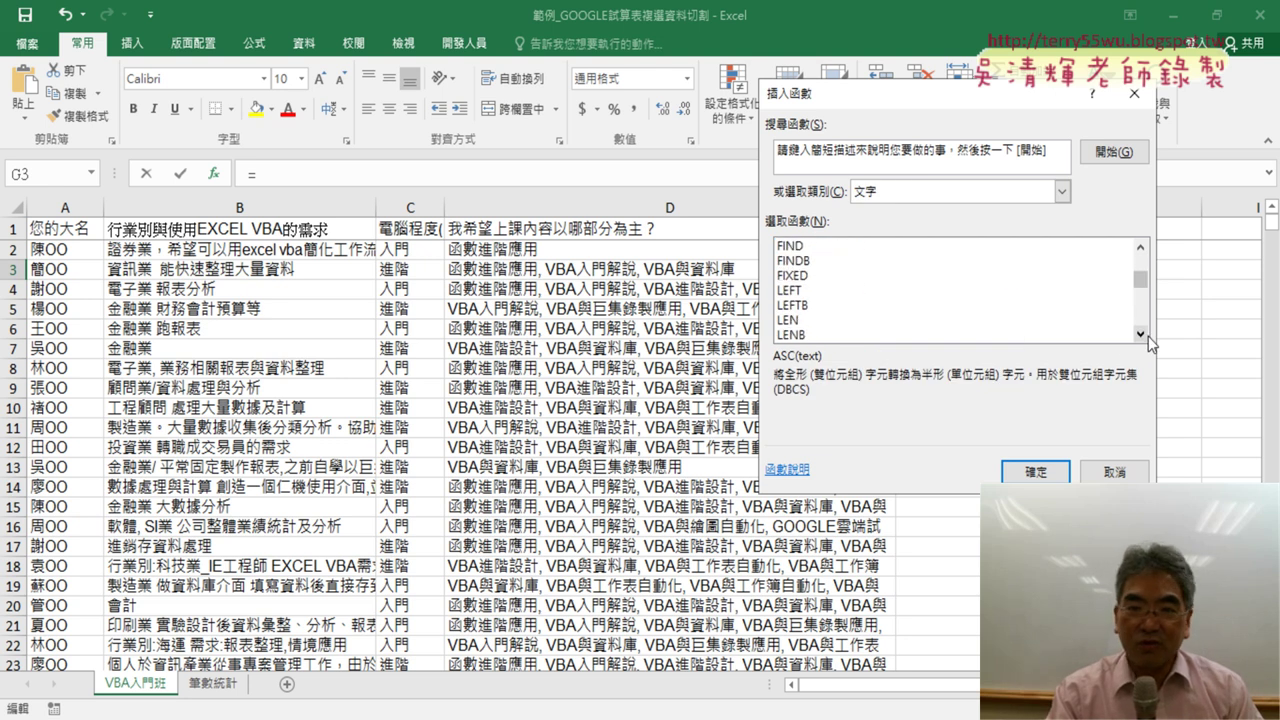
left_click_drag(1148, 336, 1148, 336)
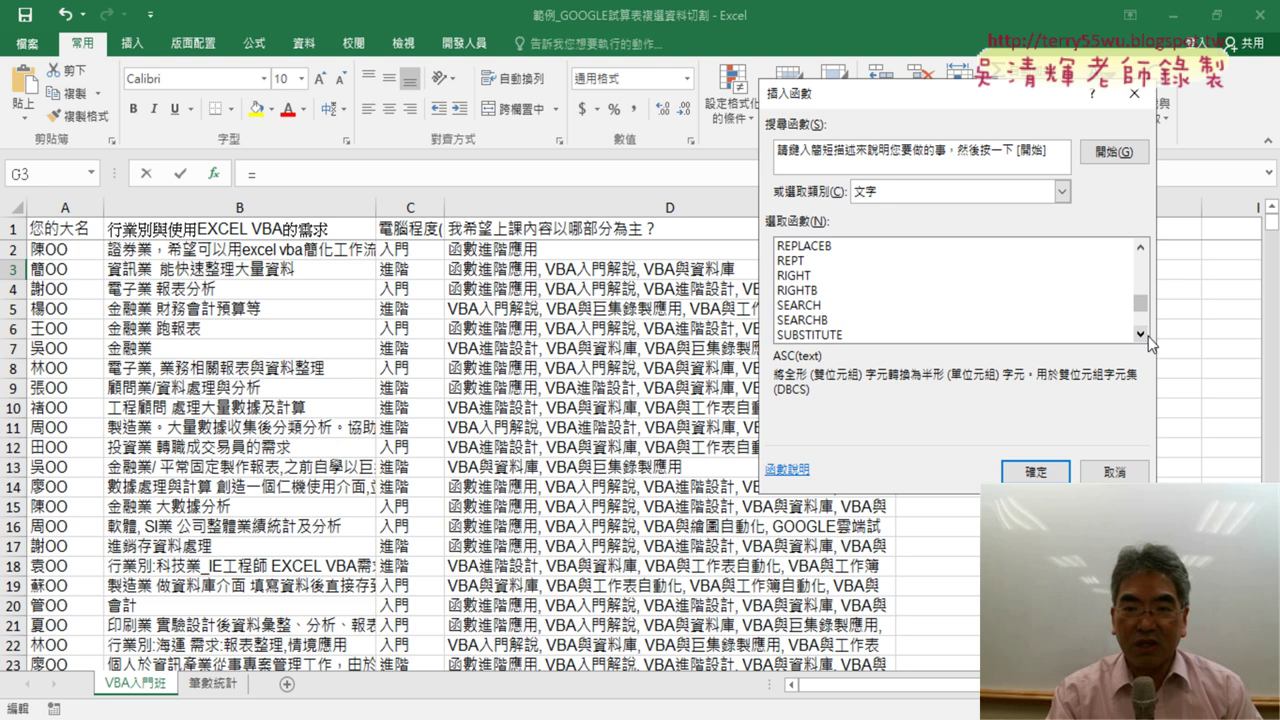
left_click_drag(1148, 336, 1148, 336)
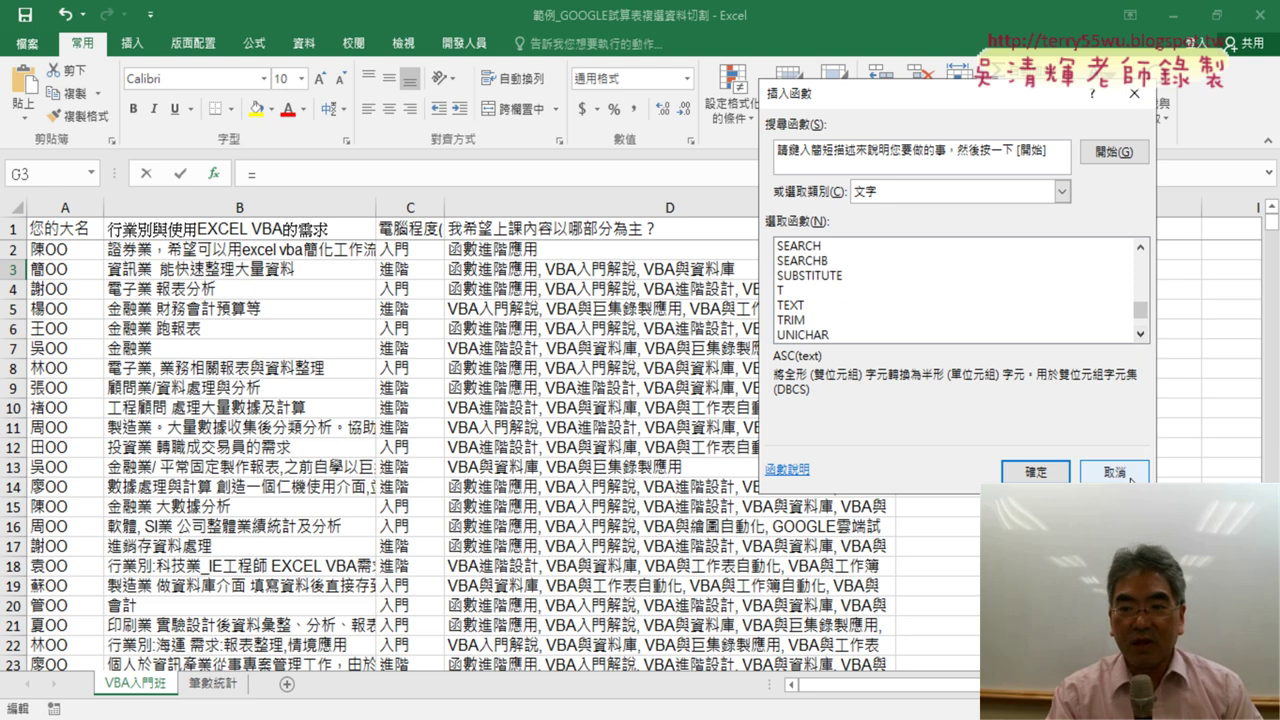
left_click(1130, 478)
key("Left")
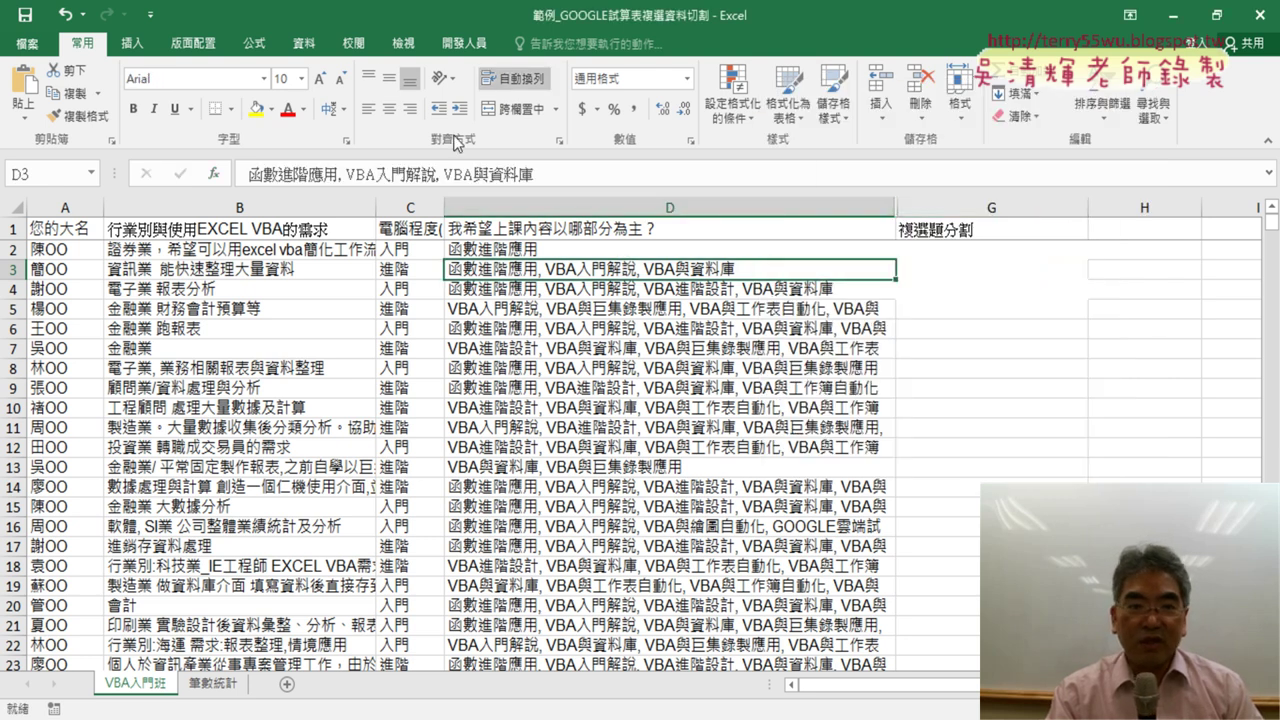
Step: Run Text to Columns on D3 as Delimited text split at commas
left_click(305, 43)
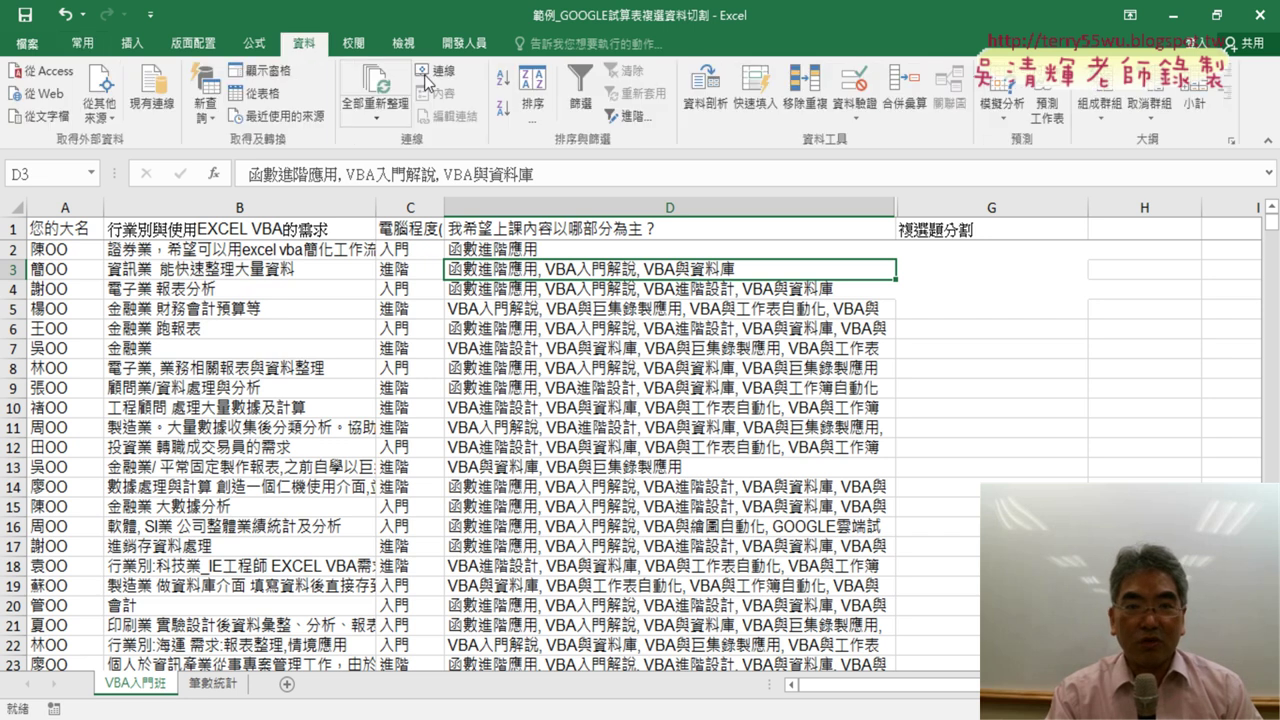
left_click(705, 90)
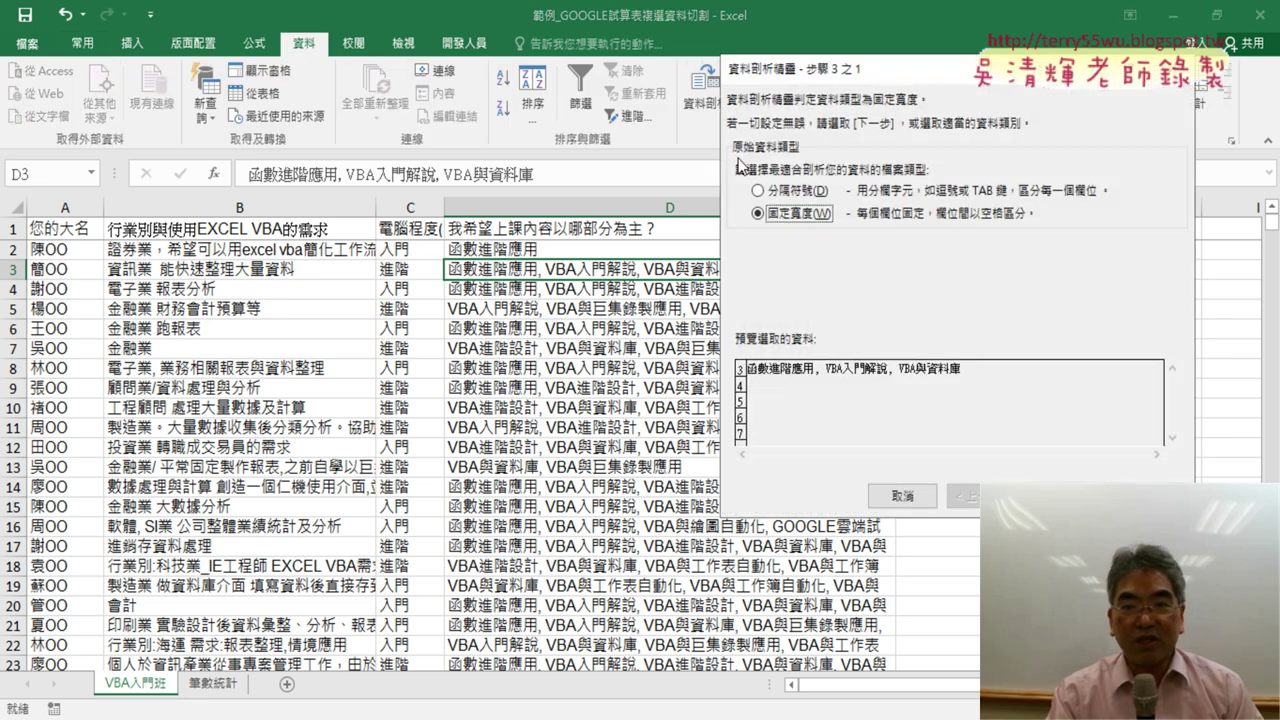
left_click(797, 191)
key("Return")
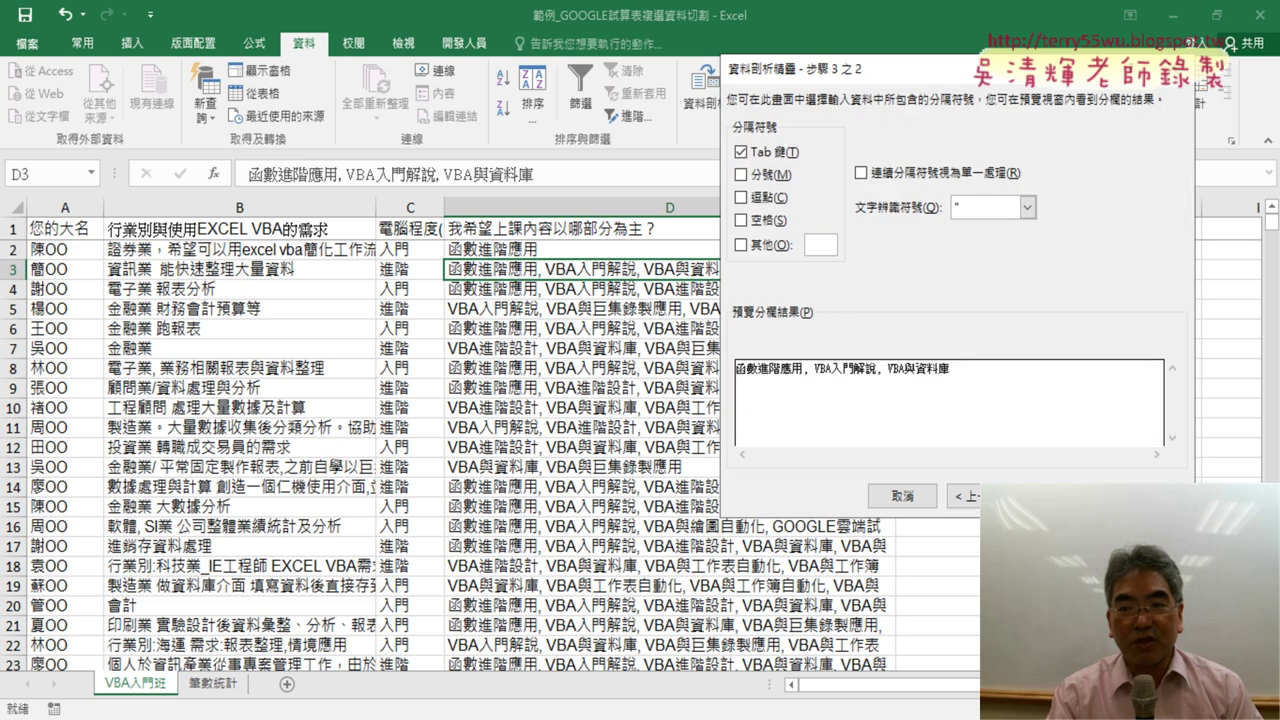
left_click(769, 205)
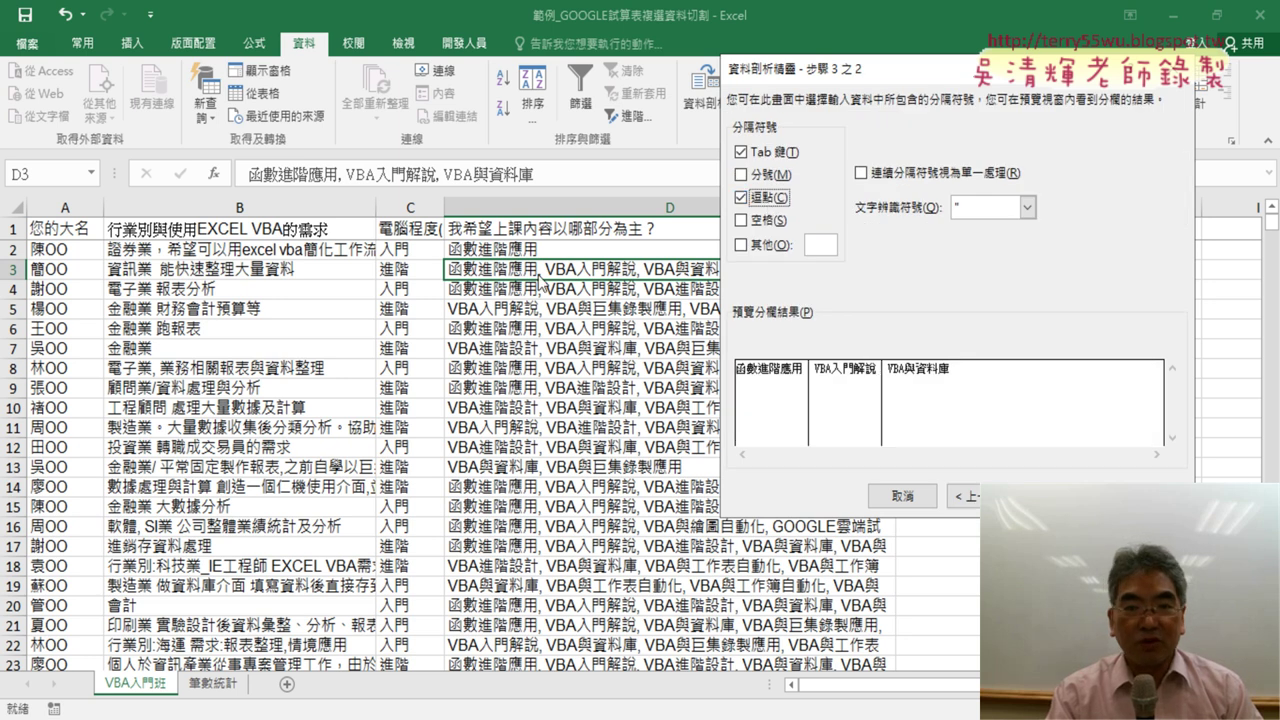
key("Return")
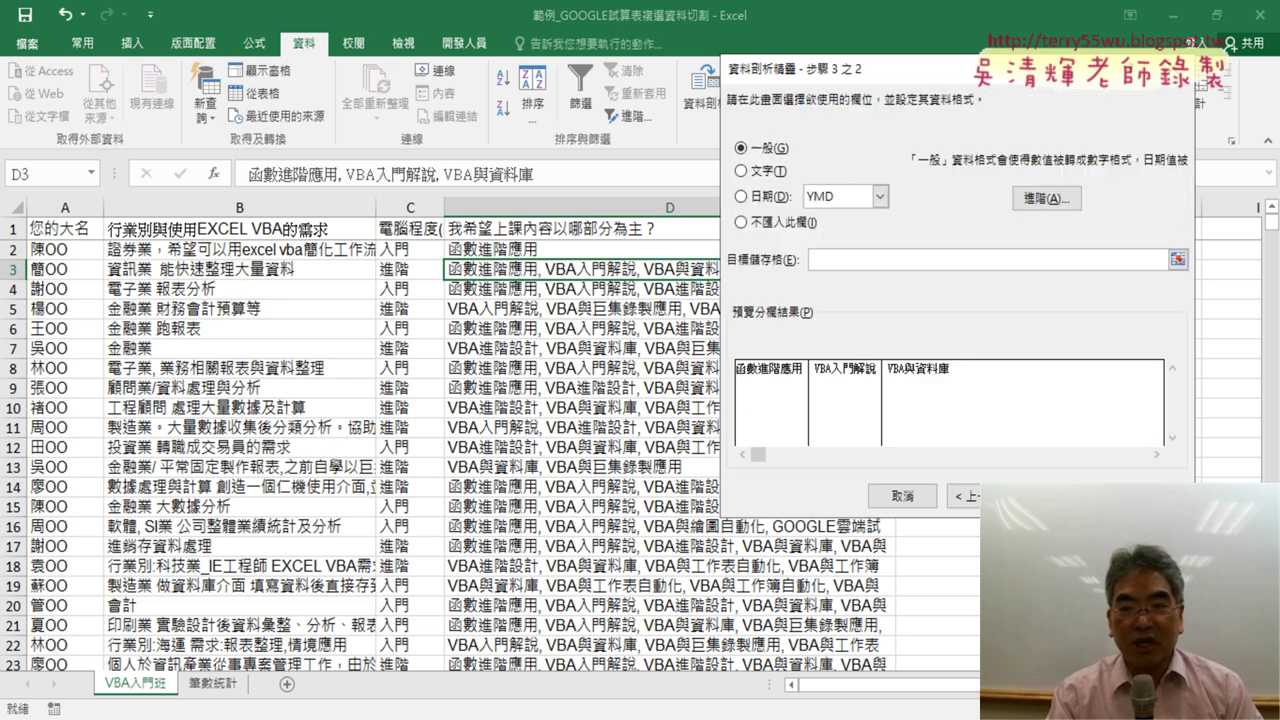
Step: Send the split results to $G$3, filling G3:I3, and select that row for copying
left_click_drag(891, 74, 340, 114)
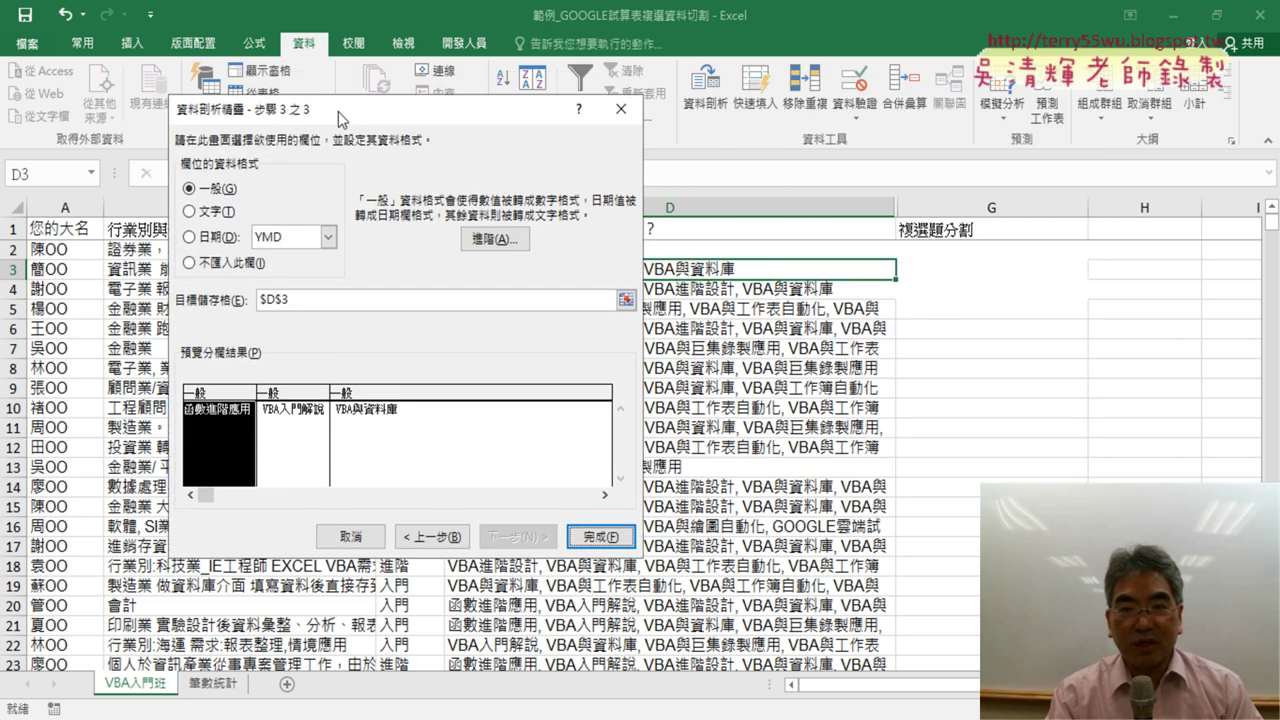
left_click(297, 300)
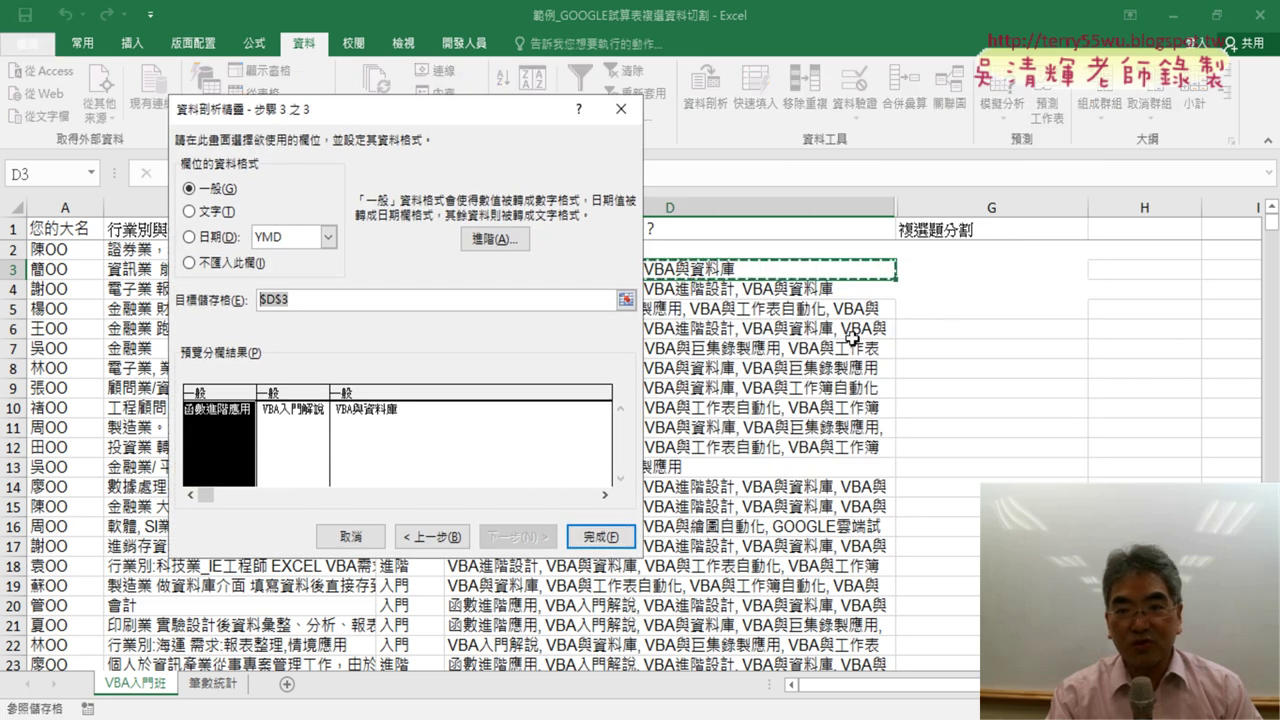
left_click(955, 273)
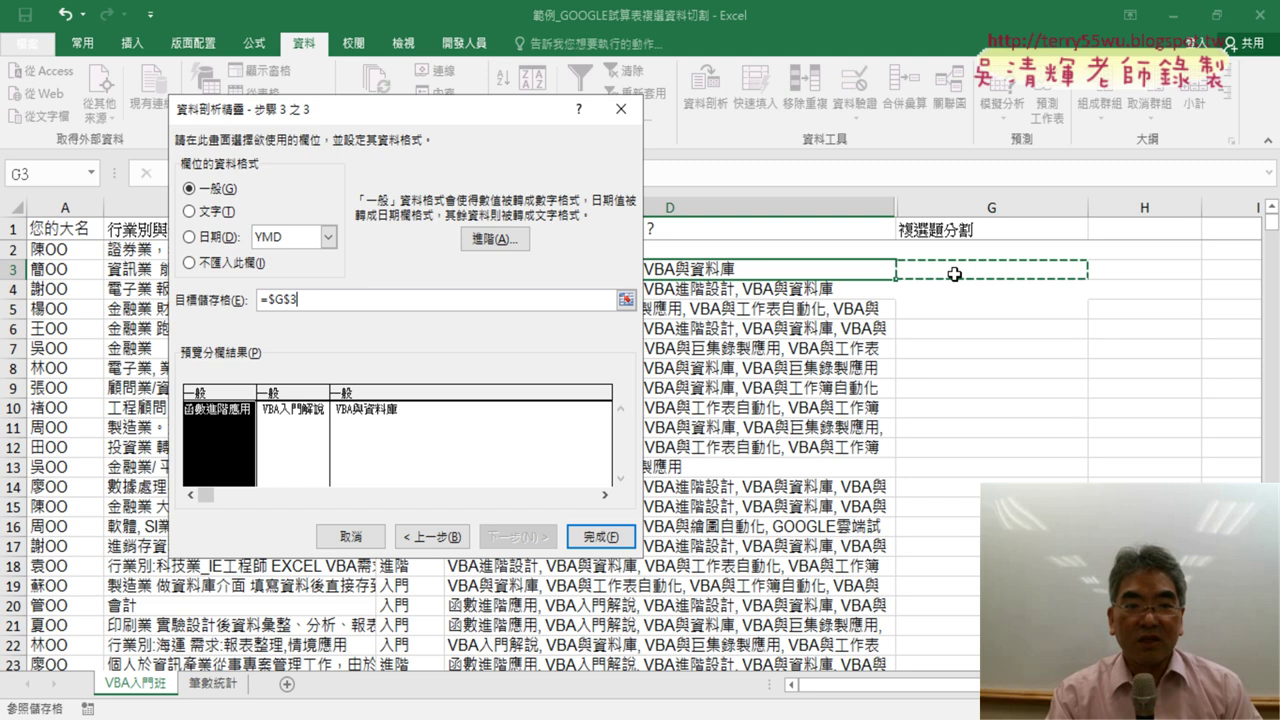
left_click(614, 538)
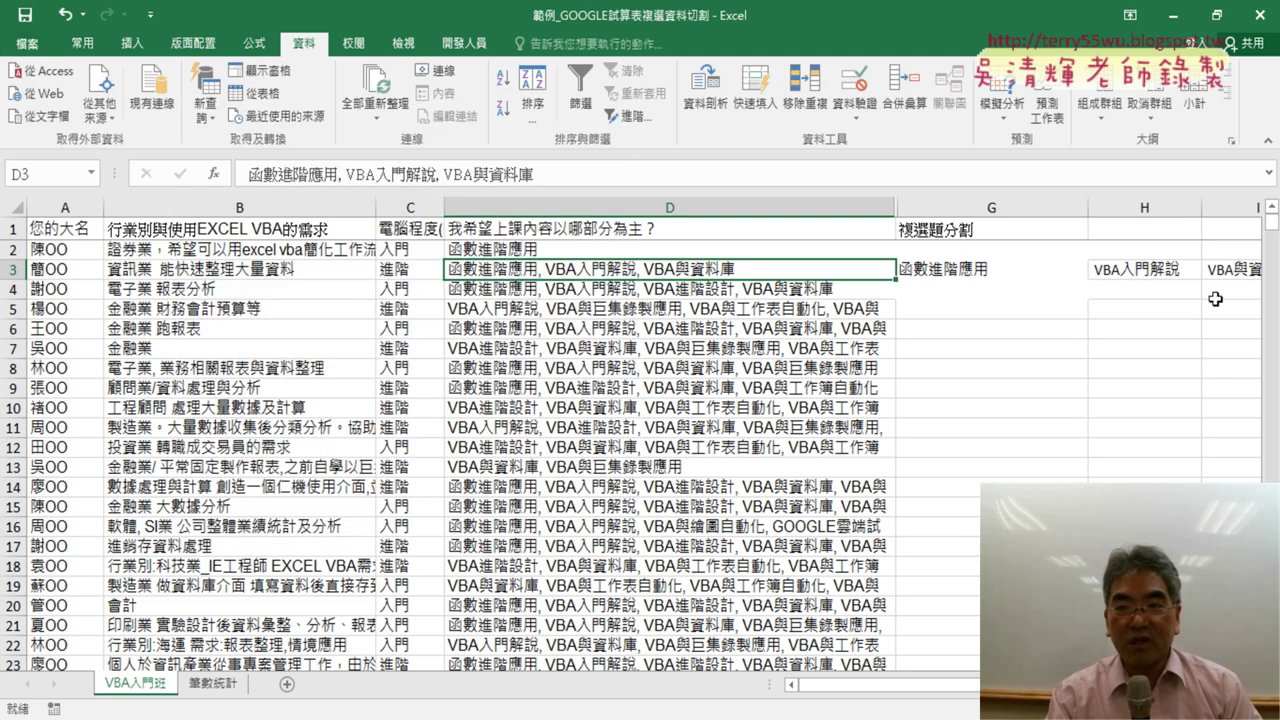
left_click_drag(943, 268, 1225, 270)
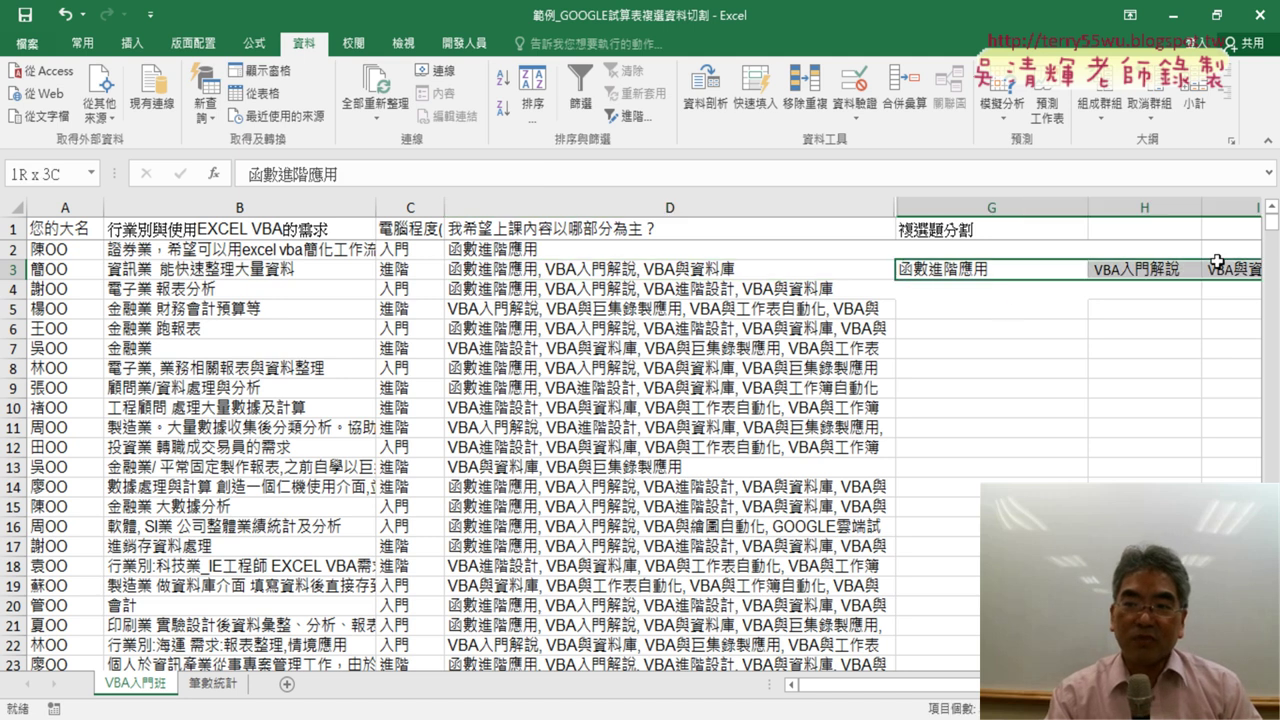
right_click(1014, 268)
Step: Copy G3:I3, Paste Special it transposed into G4:G6, then delete everything in G2:I6
left_click(1062, 305)
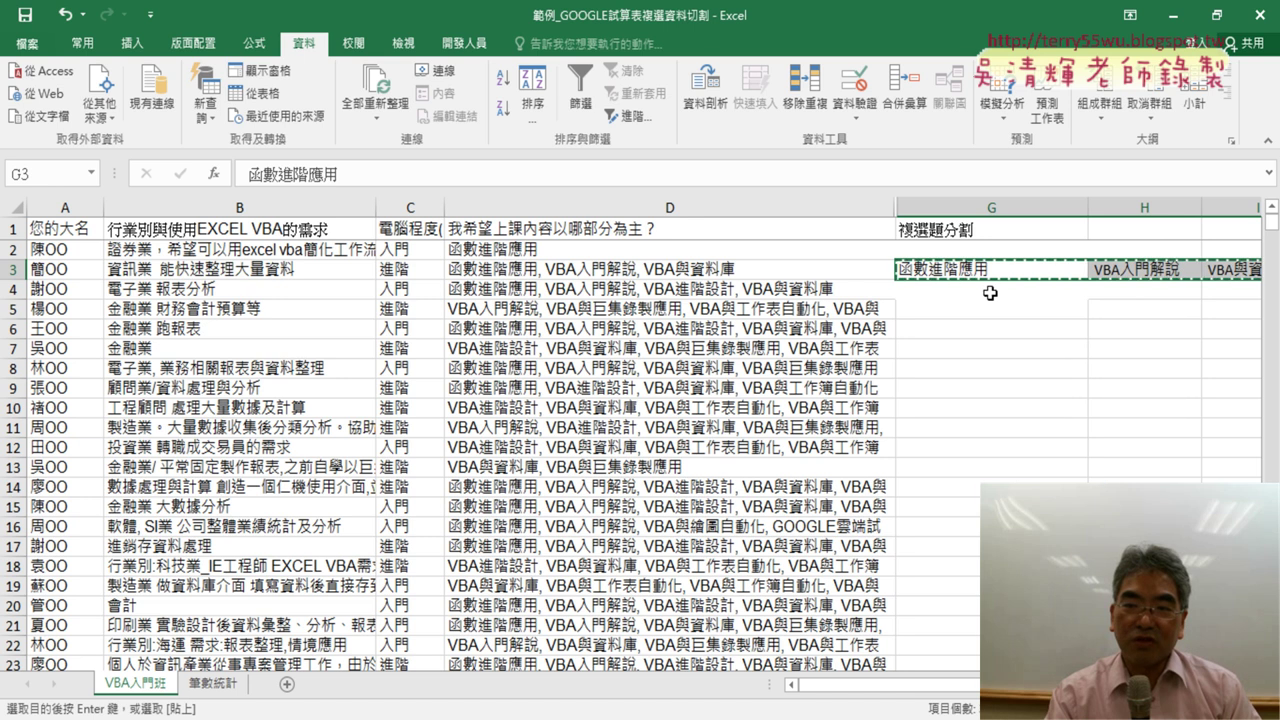
right_click(984, 290)
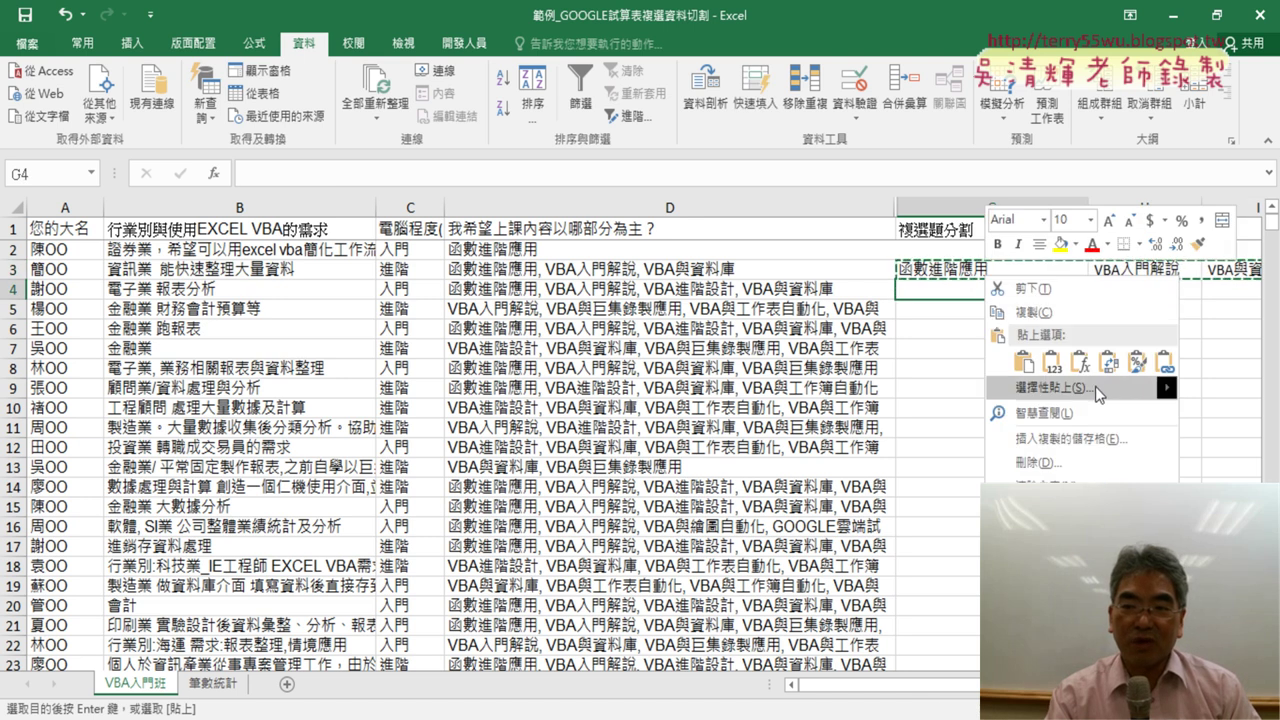
mouse_move(1051, 388)
left_click(918, 576)
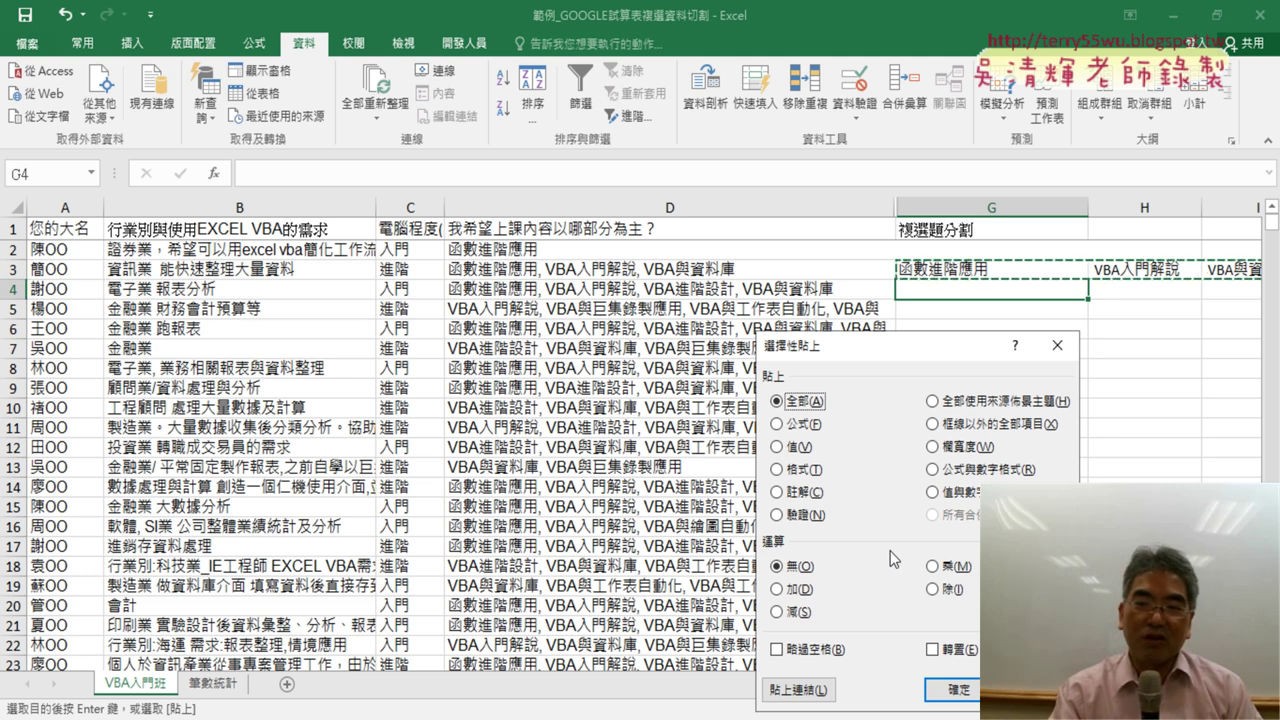
left_click(938, 650)
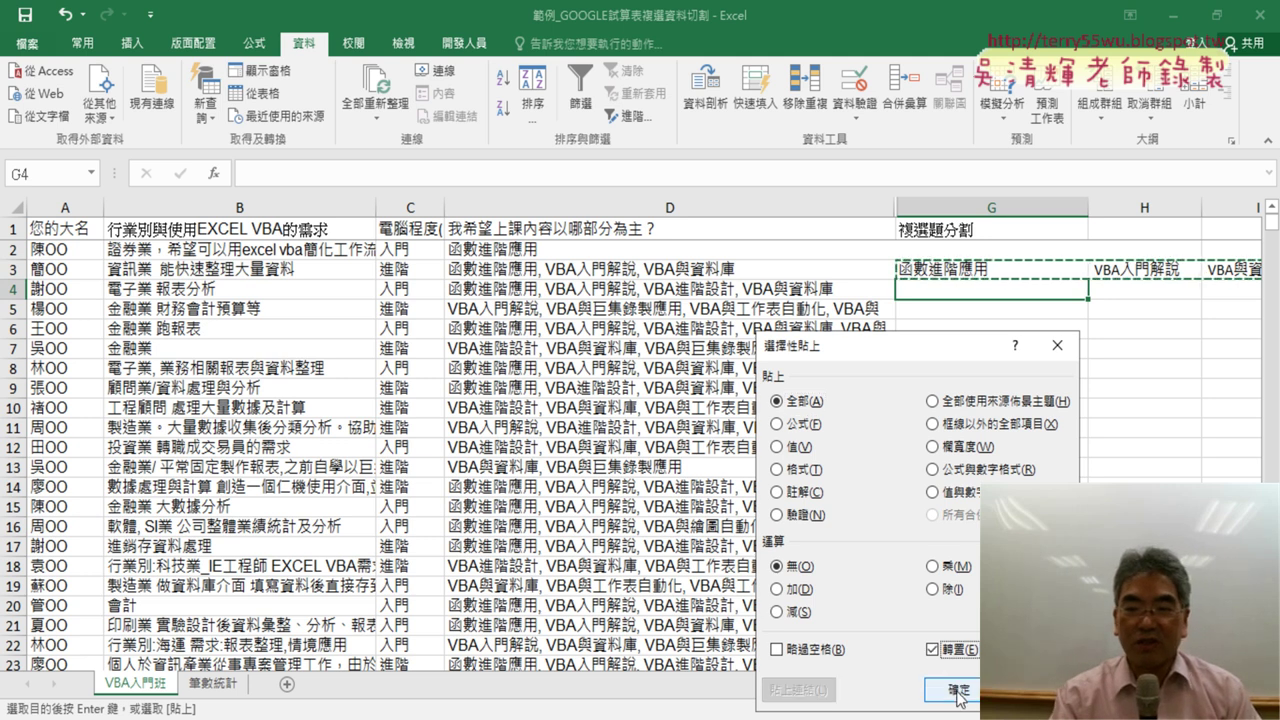
left_click(958, 690)
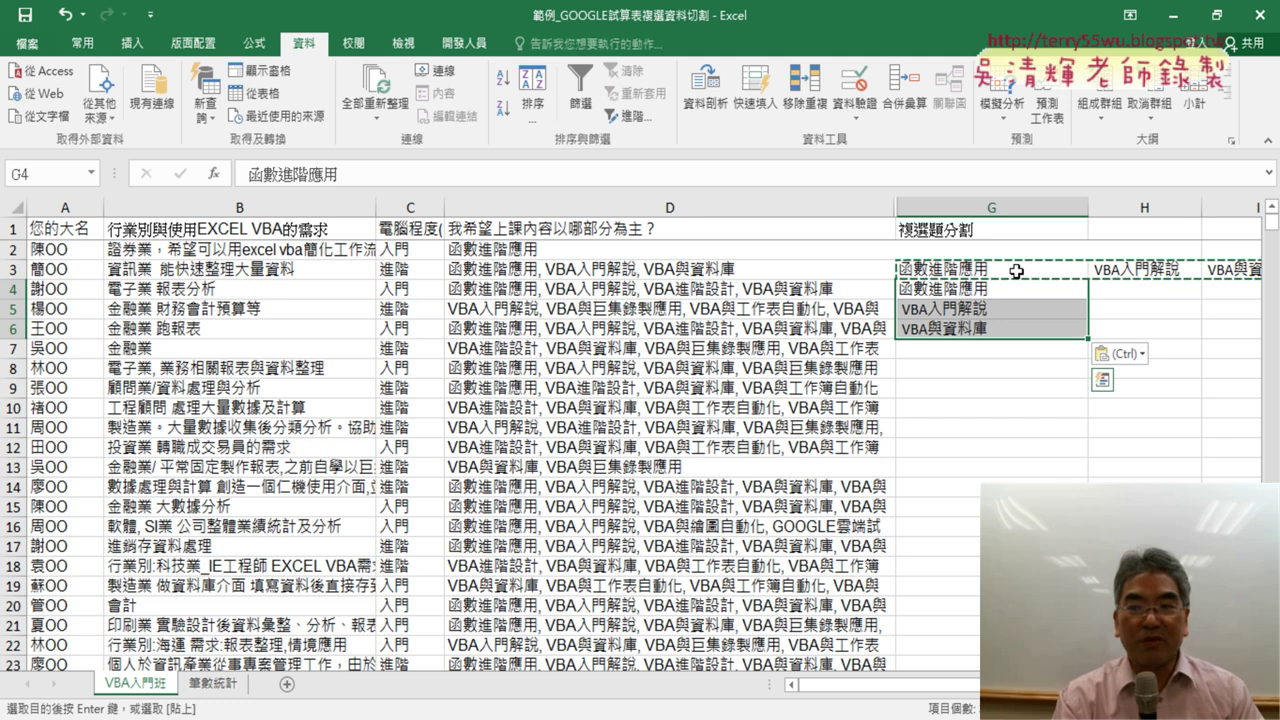
left_click_drag(1016, 248, 1239, 332)
key("Delete")
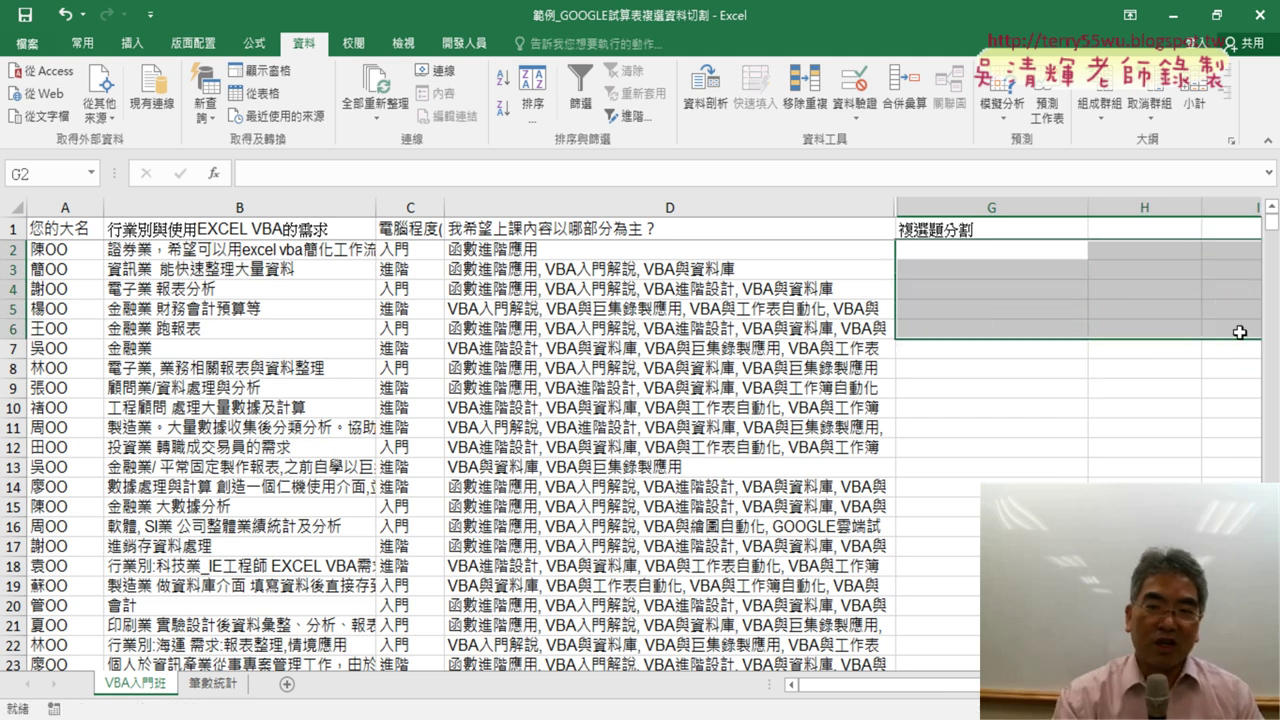
Step: Widen column D slightly, select G3:G12 as the output area, and switch to the Google Docs code page
left_click(628, 269)
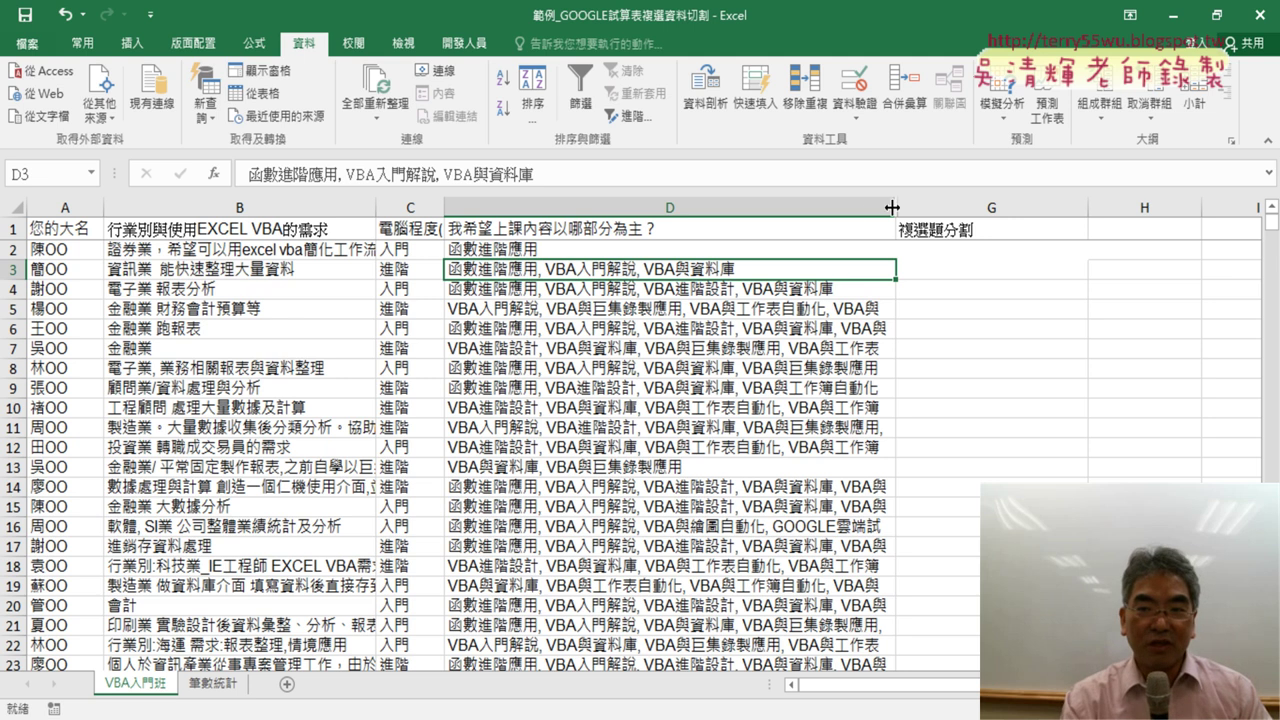
left_click_drag(896, 207, 920, 207)
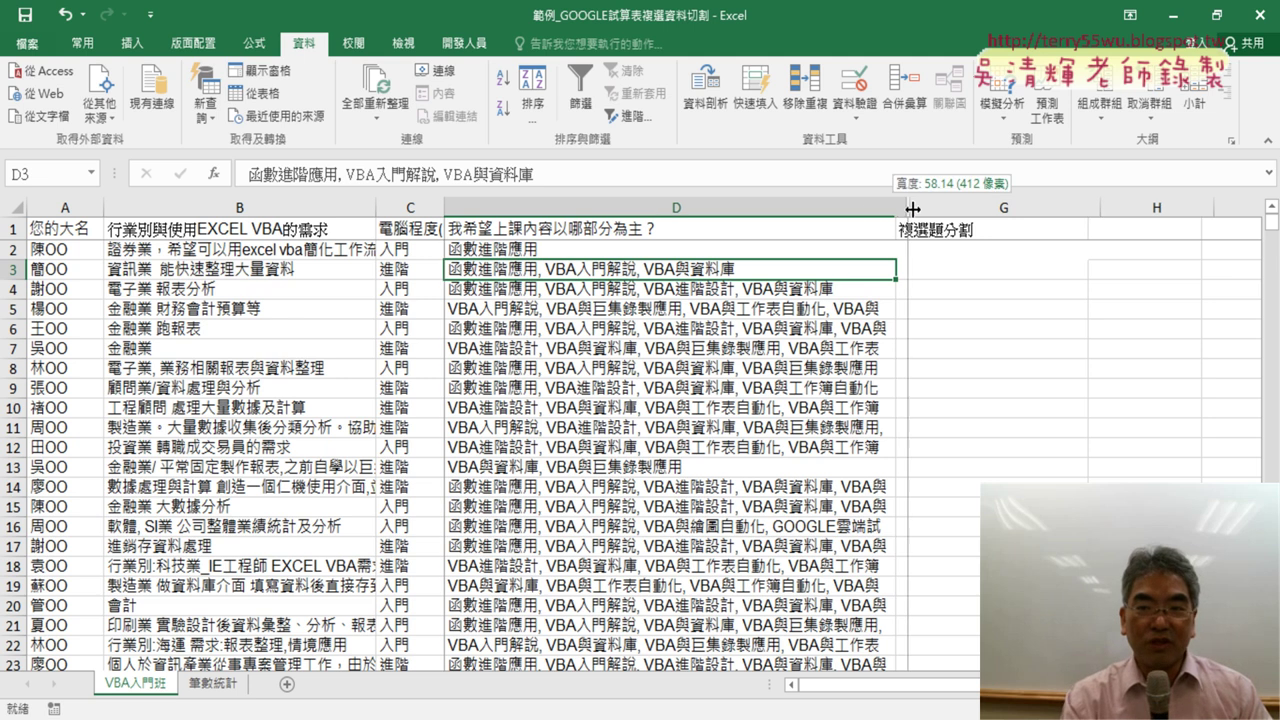
left_click(667, 199)
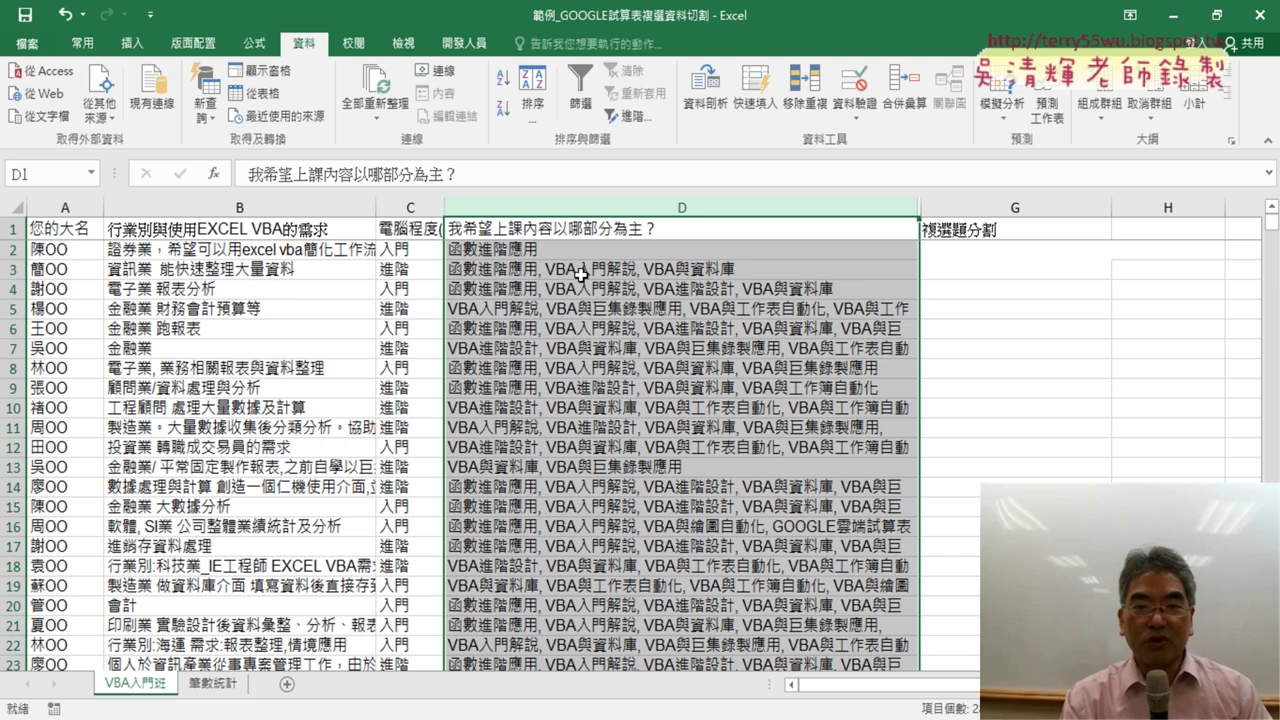
left_click(728, 268)
left_click_drag(1000, 275, 1003, 452)
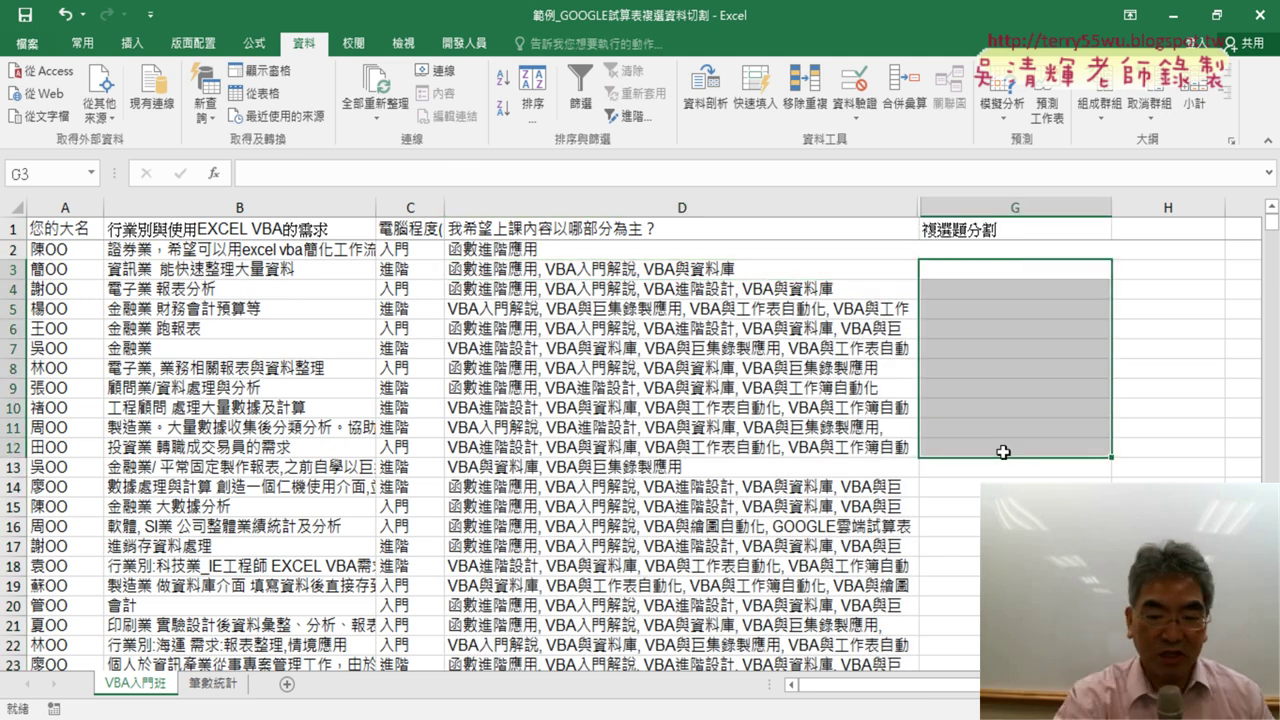
key("alt+Tab")
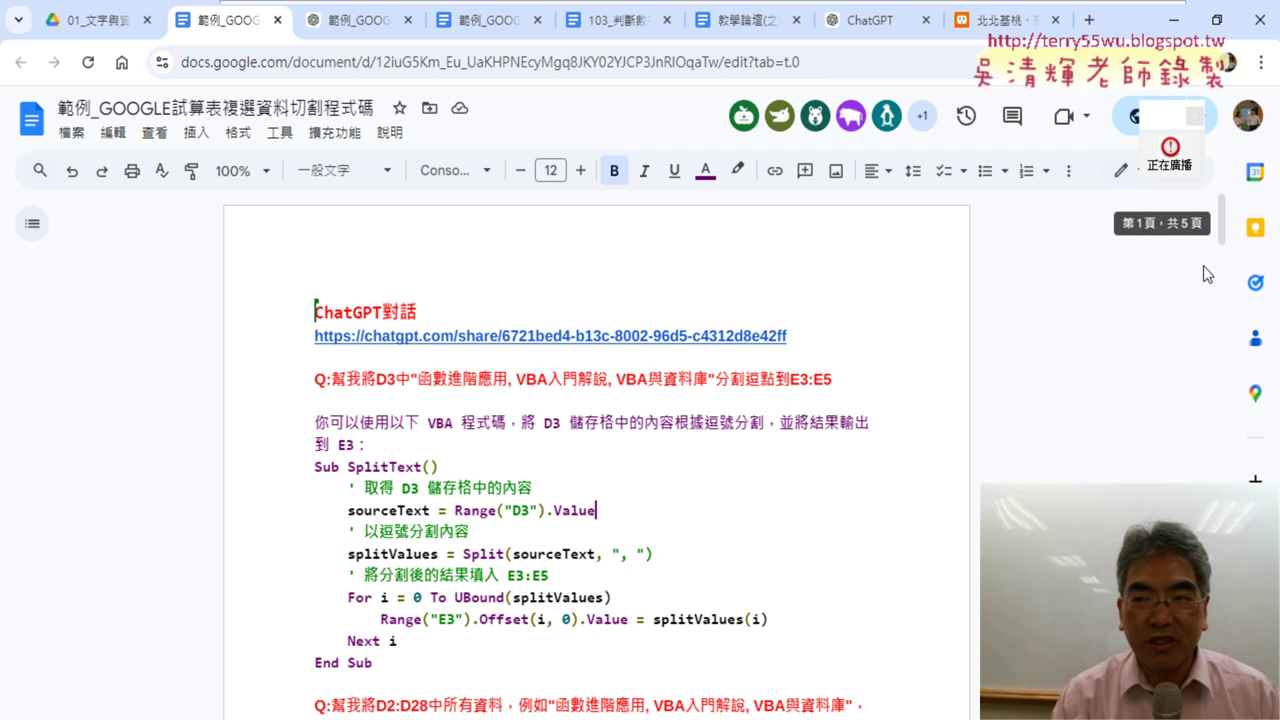
Step: Scroll through the SplitText VBA code in the Google Doc and back up to the ChatGPT對話 heading
left_click_drag(1221, 222, 1220, 320)
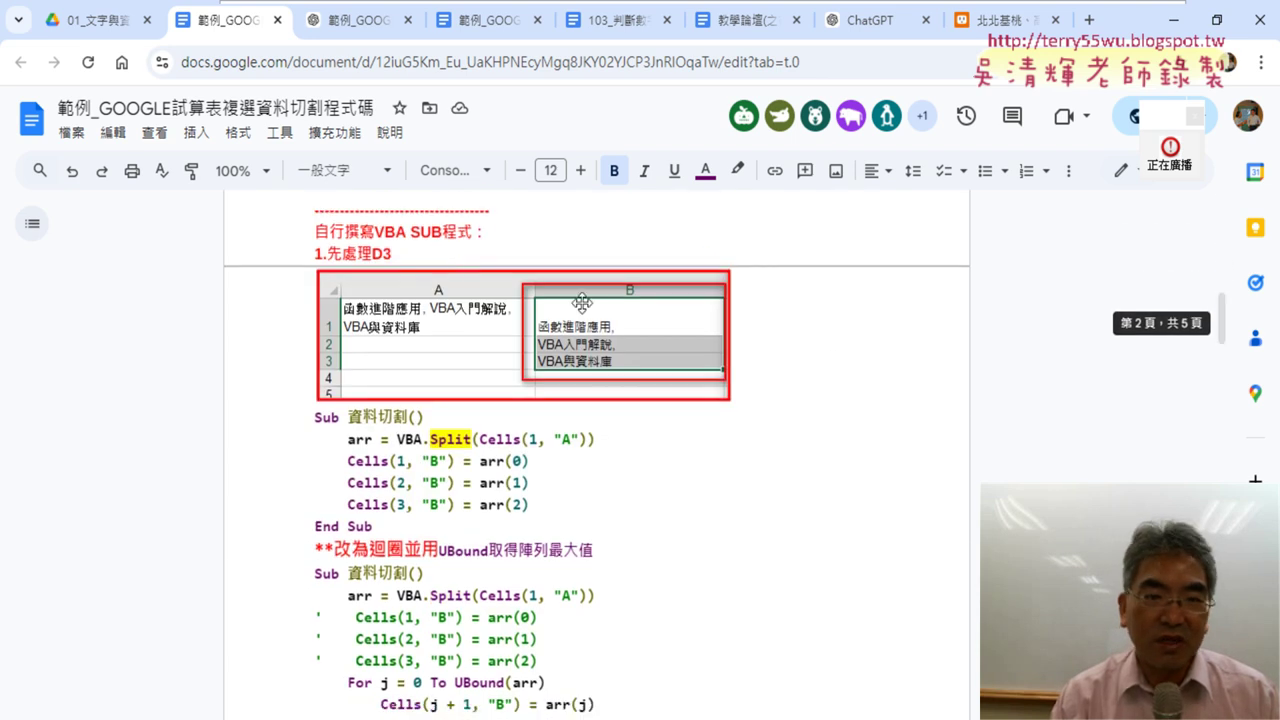
left_click_drag(303, 236, 522, 234)
scroll(443, 440, "down", 2)
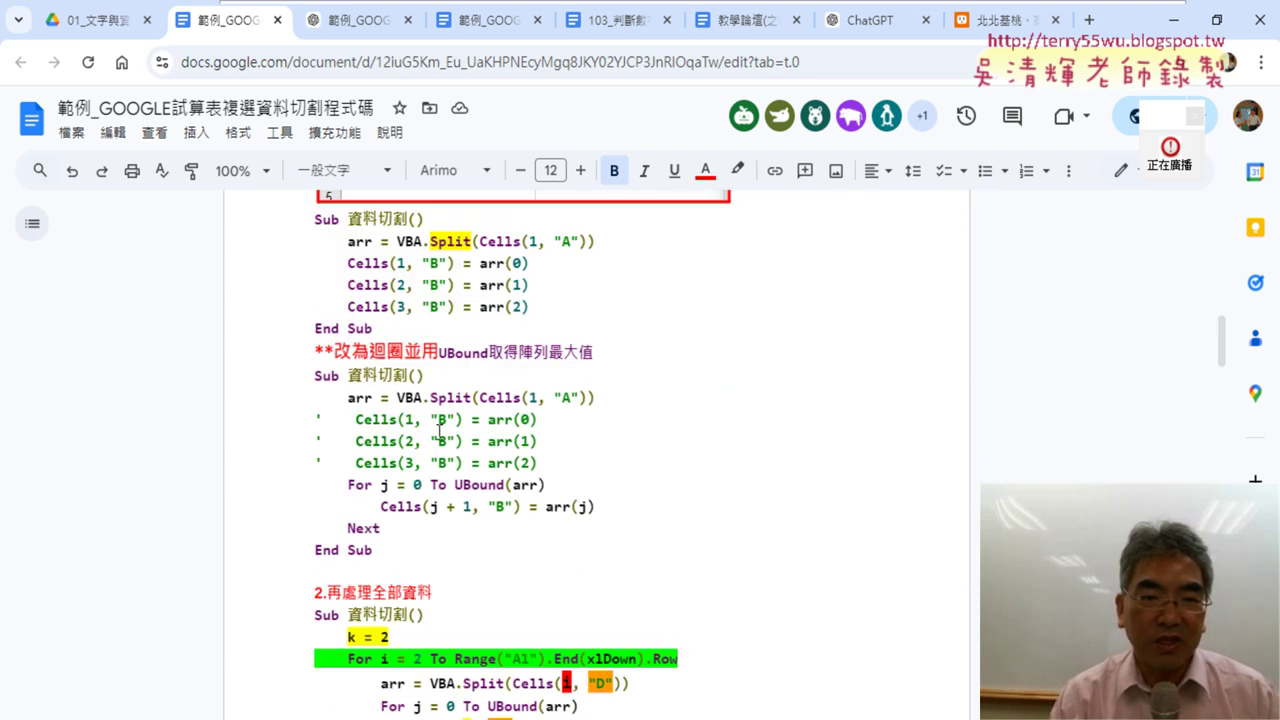
left_click(517, 310)
scroll(564, 321, "down", 2)
scroll(378, 373, "down", 2)
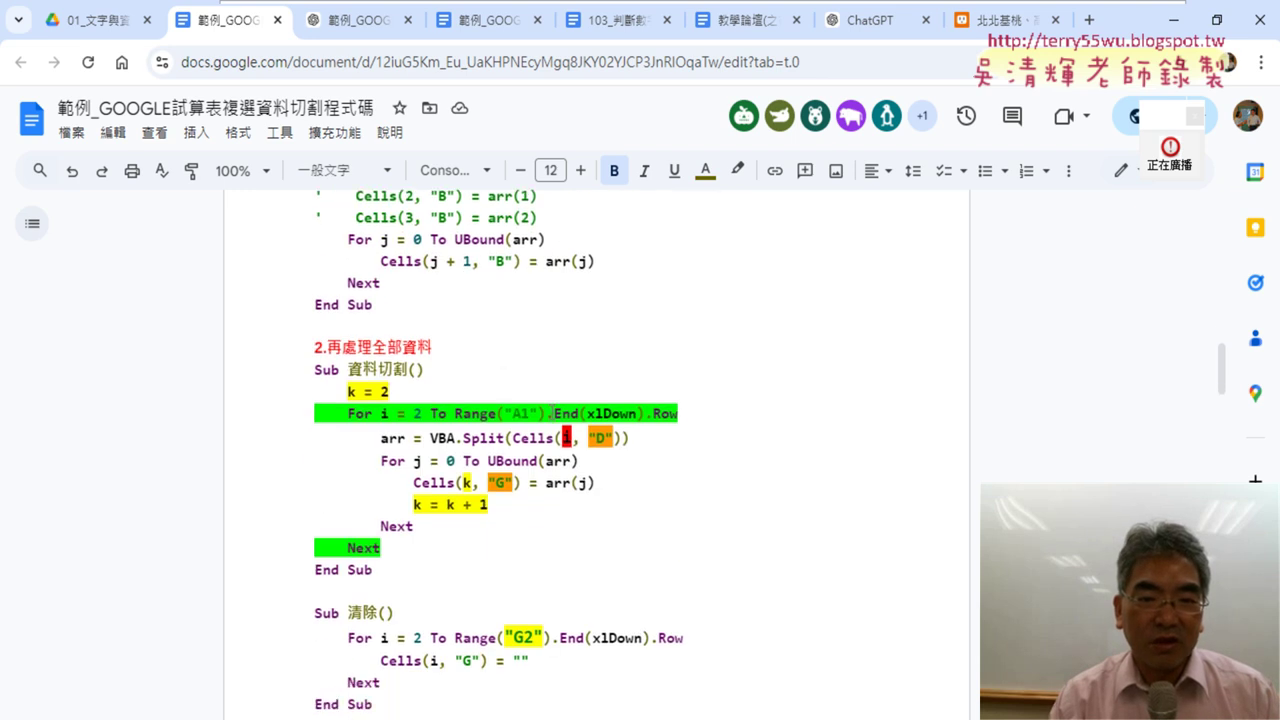
scroll(556, 410, "down", 1)
scroll(556, 410, "down", 1)
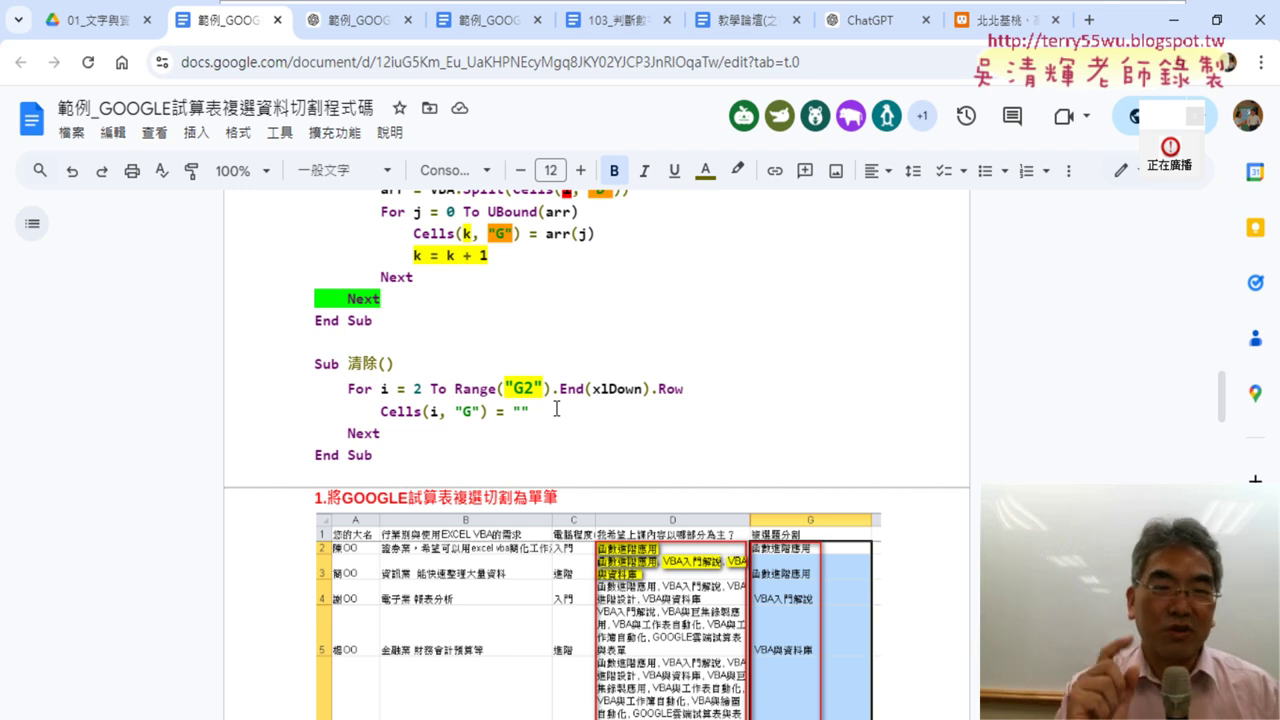
scroll(546, 306, "up", 2)
scroll(546, 306, "up", 5)
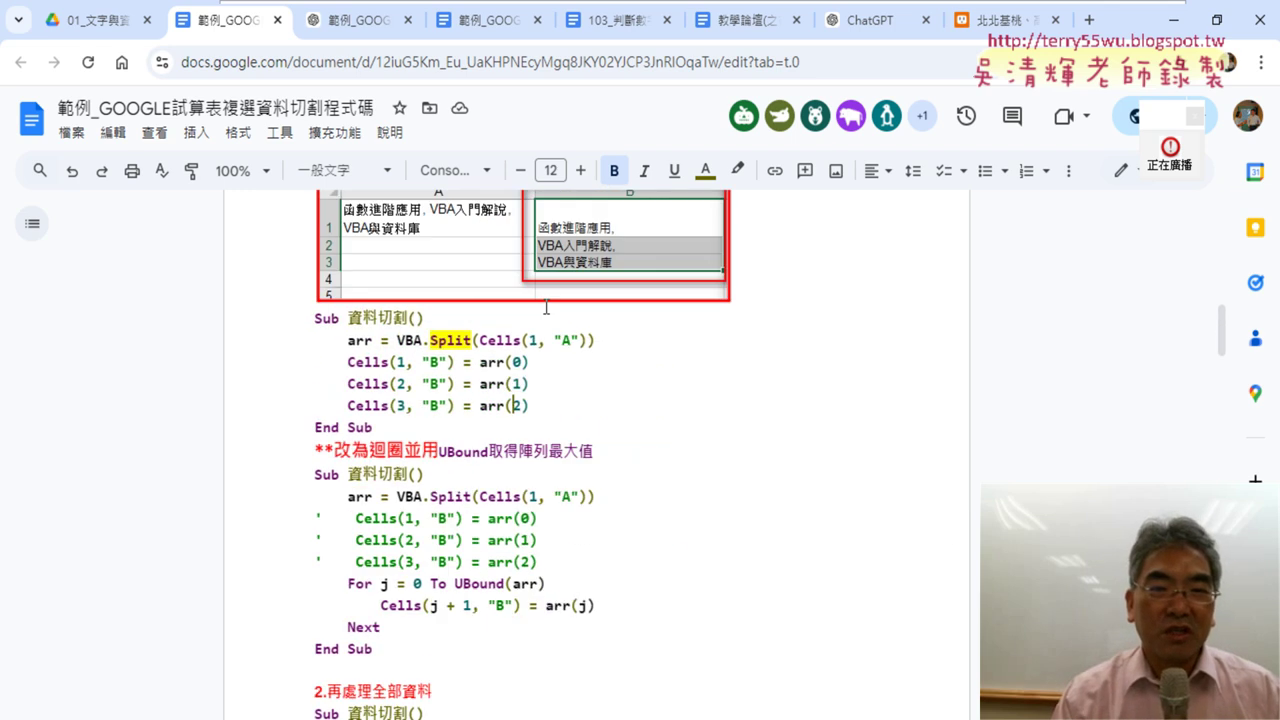
scroll(546, 306, "up", 5)
scroll(543, 306, "up", 5)
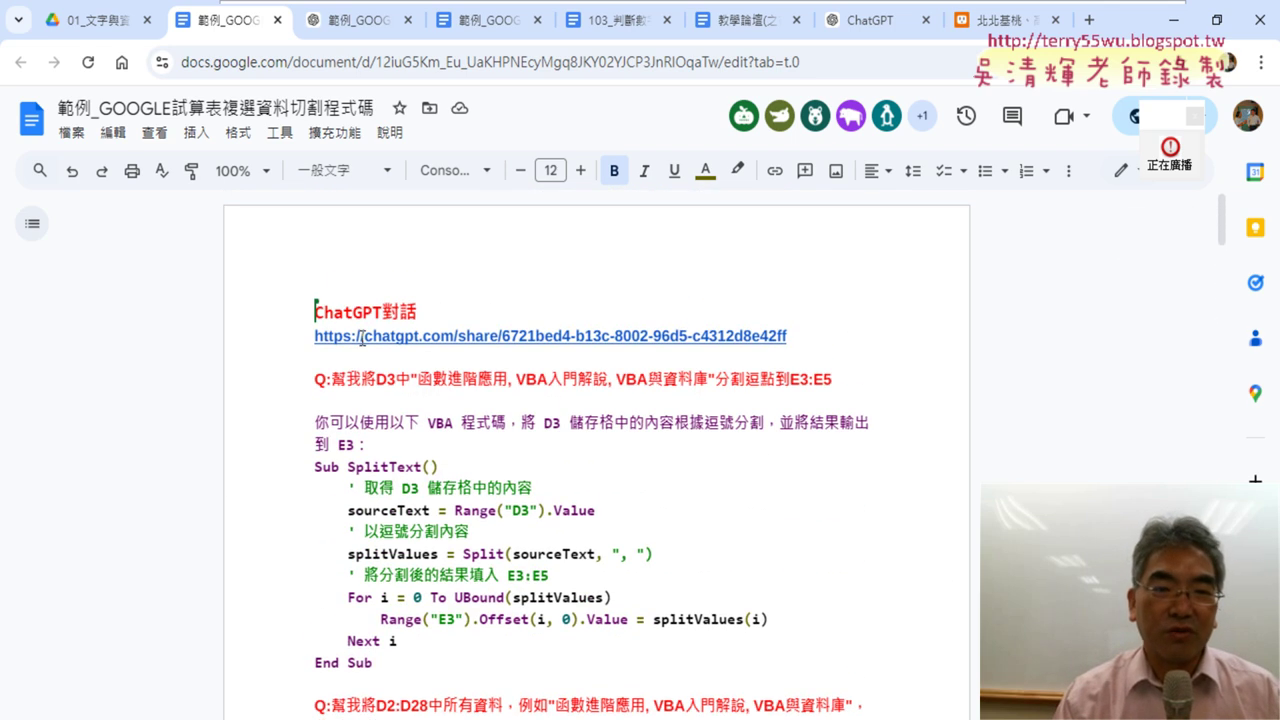
Step: Highlight the opening words of the ChatGPT question line, then deselect them
scroll(575, 408, "down", 1)
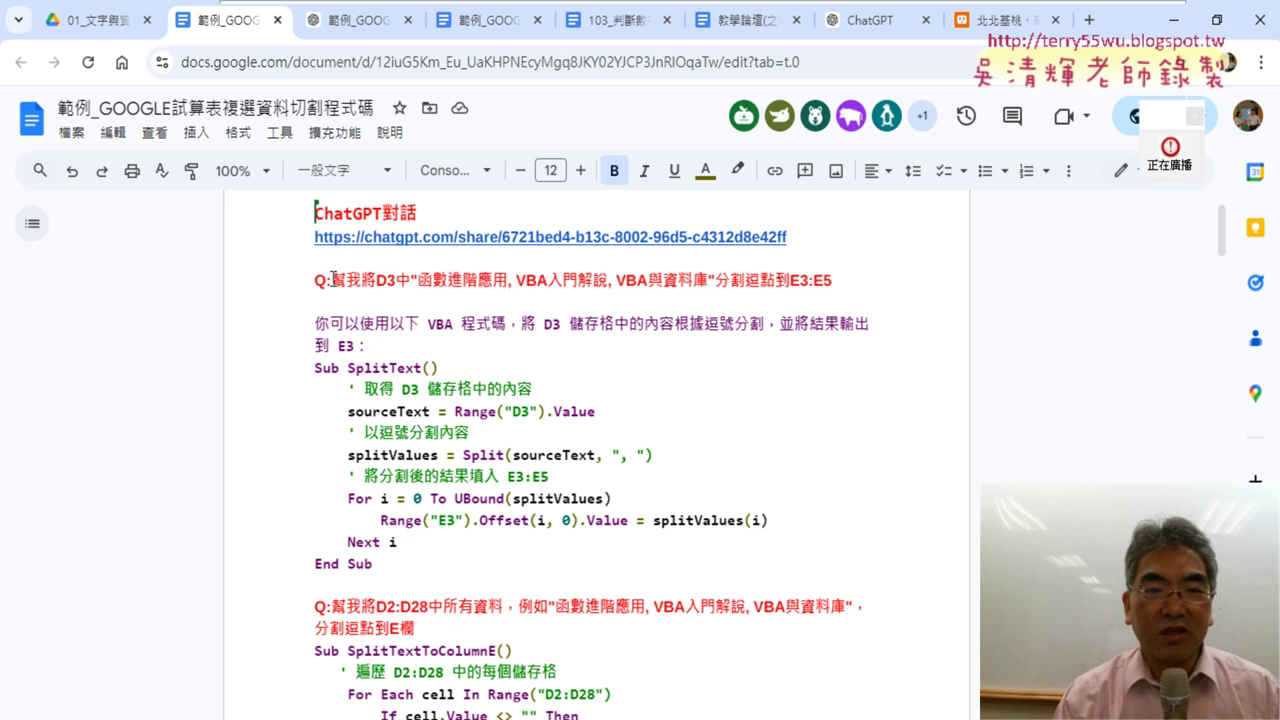
left_click_drag(331, 281, 388, 281)
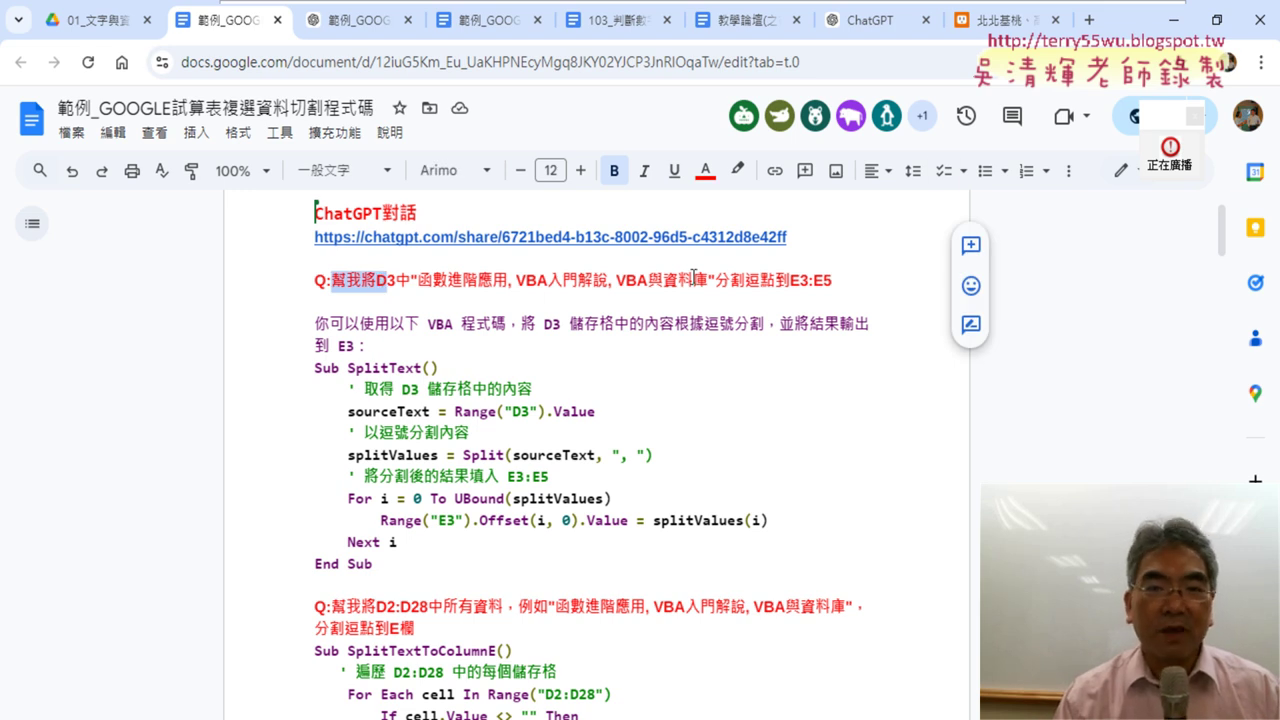
left_click(506, 274)
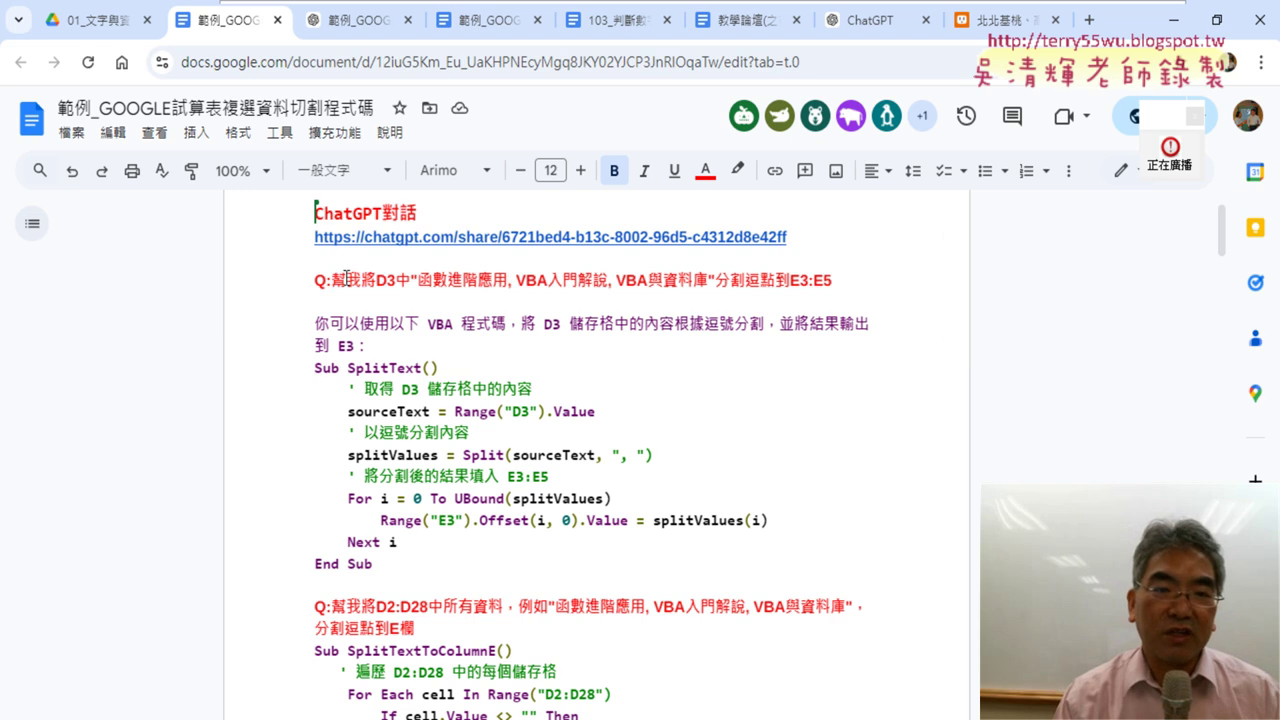
left_click_drag(332, 280, 374, 282)
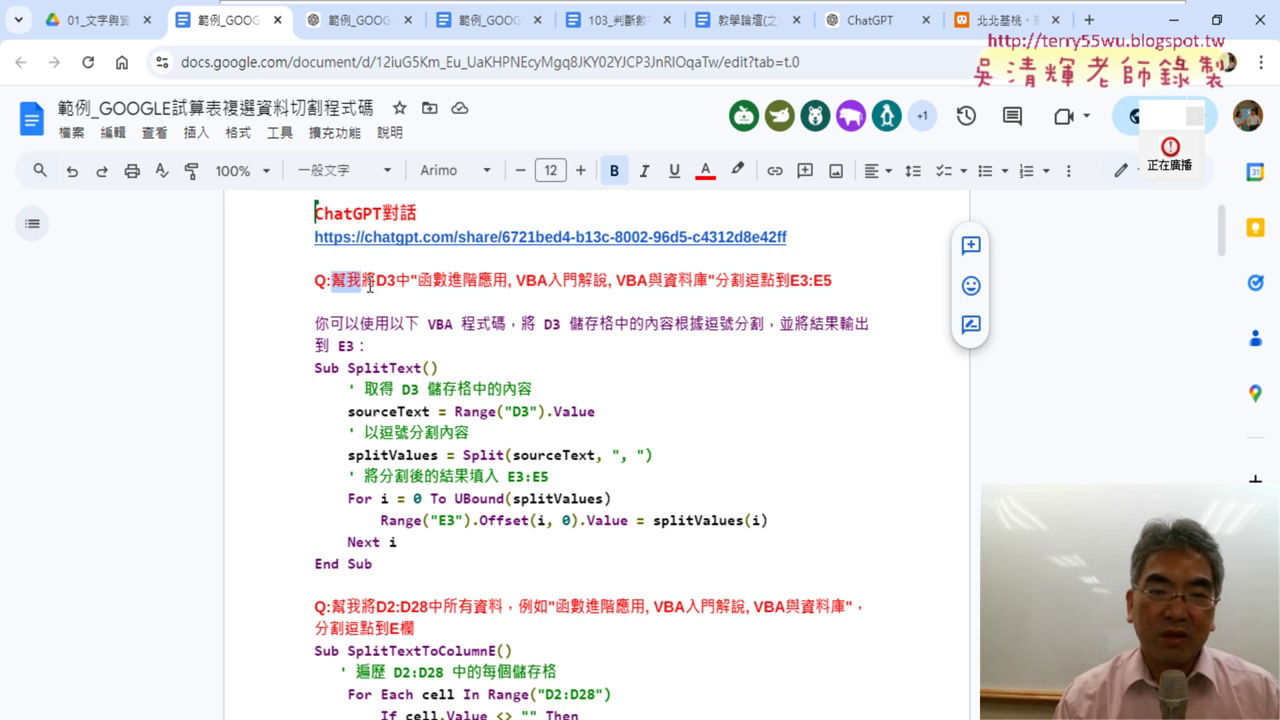
left_click(369, 286)
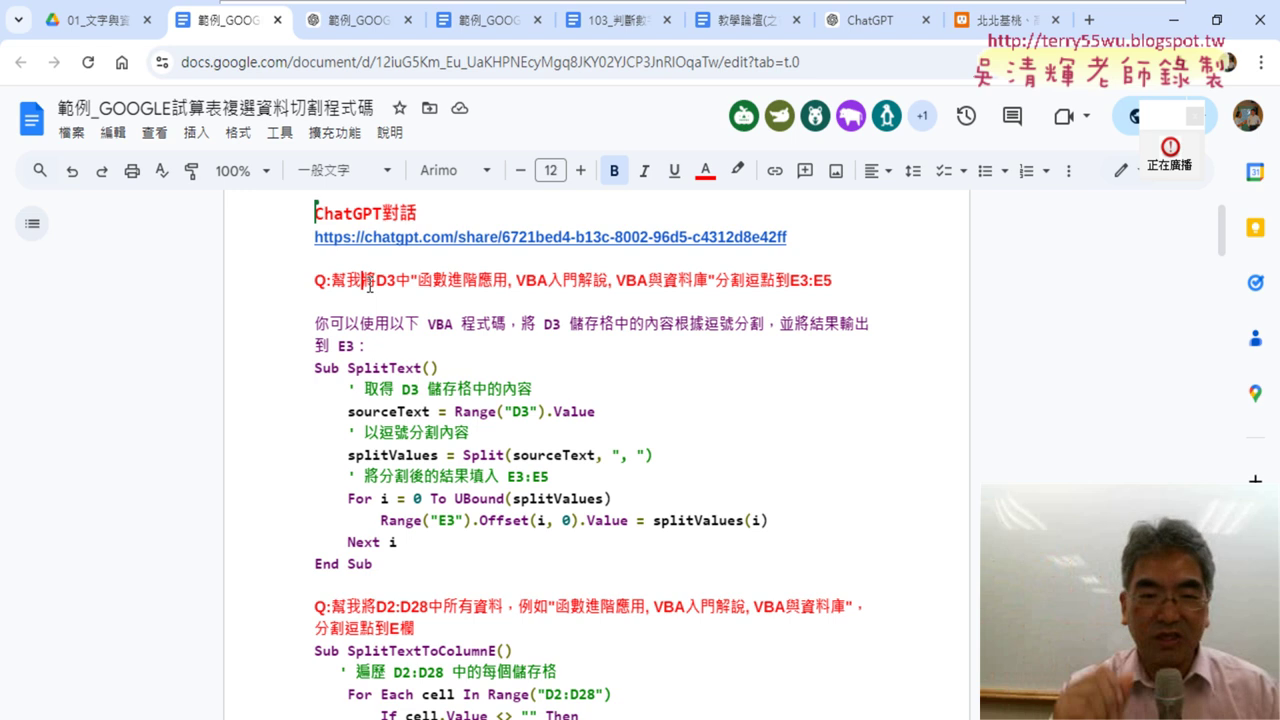
left_click(369, 286)
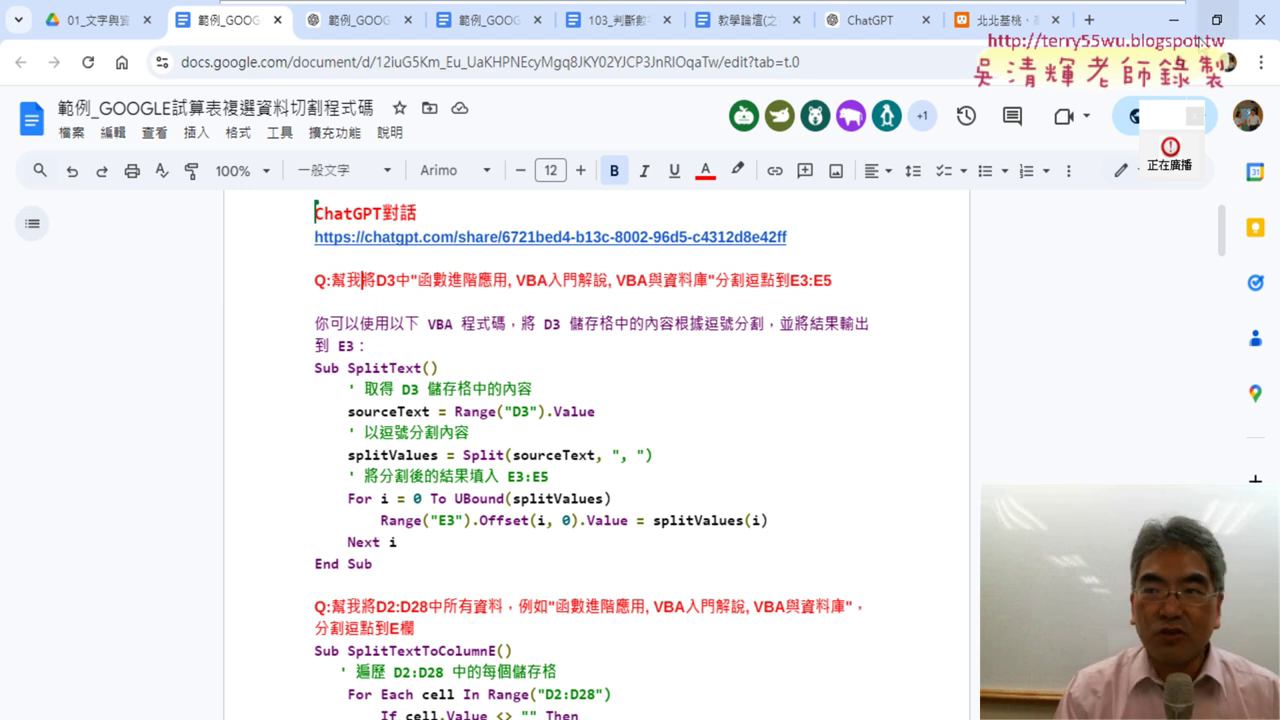
Step: Restore Chrome, minimize EVO Class Management and drag the notes window down to uncover Excel
double_click(1128, 32)
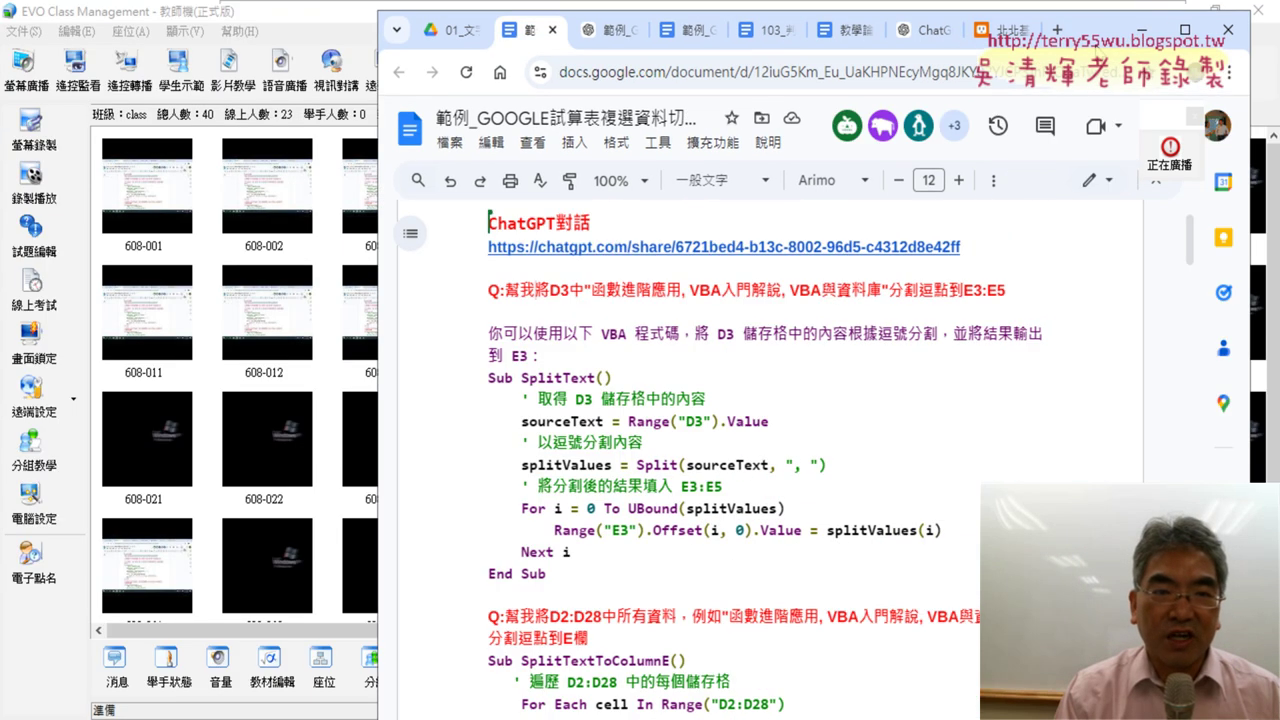
double_click(143, 10)
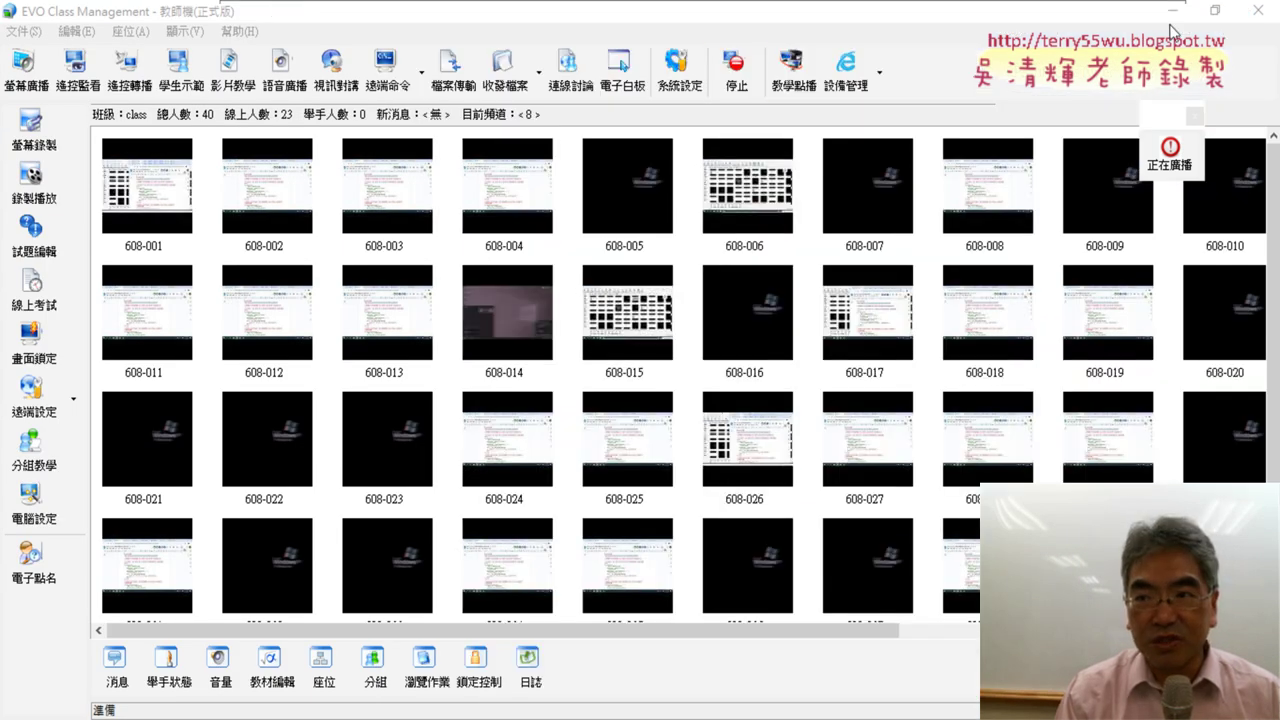
left_click(1142, 35)
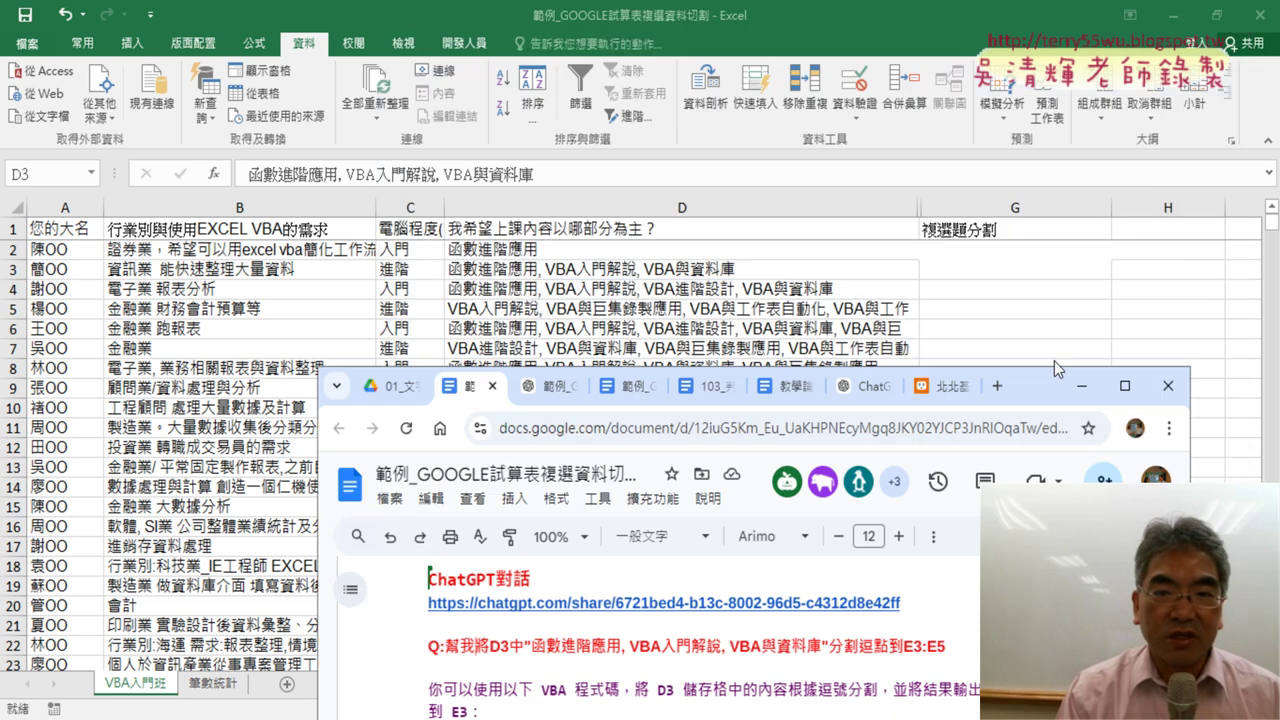
left_click_drag(1105, 35, 1012, 412)
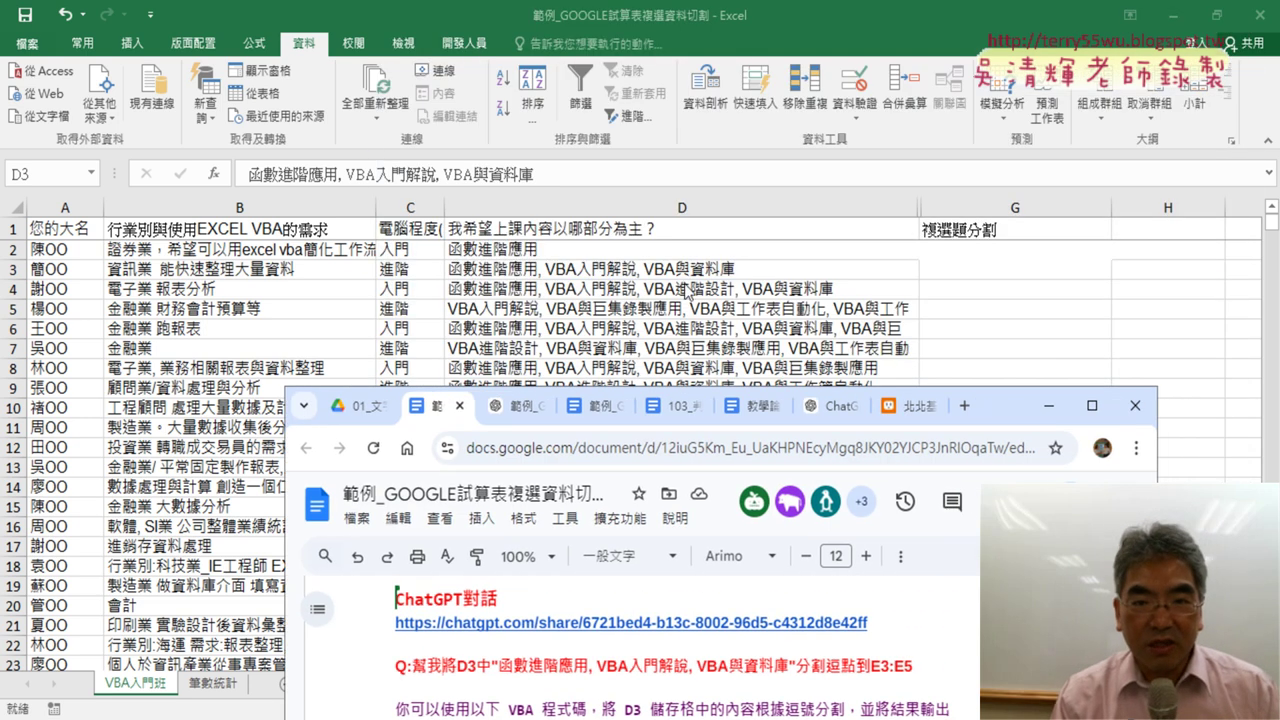
left_click(527, 253)
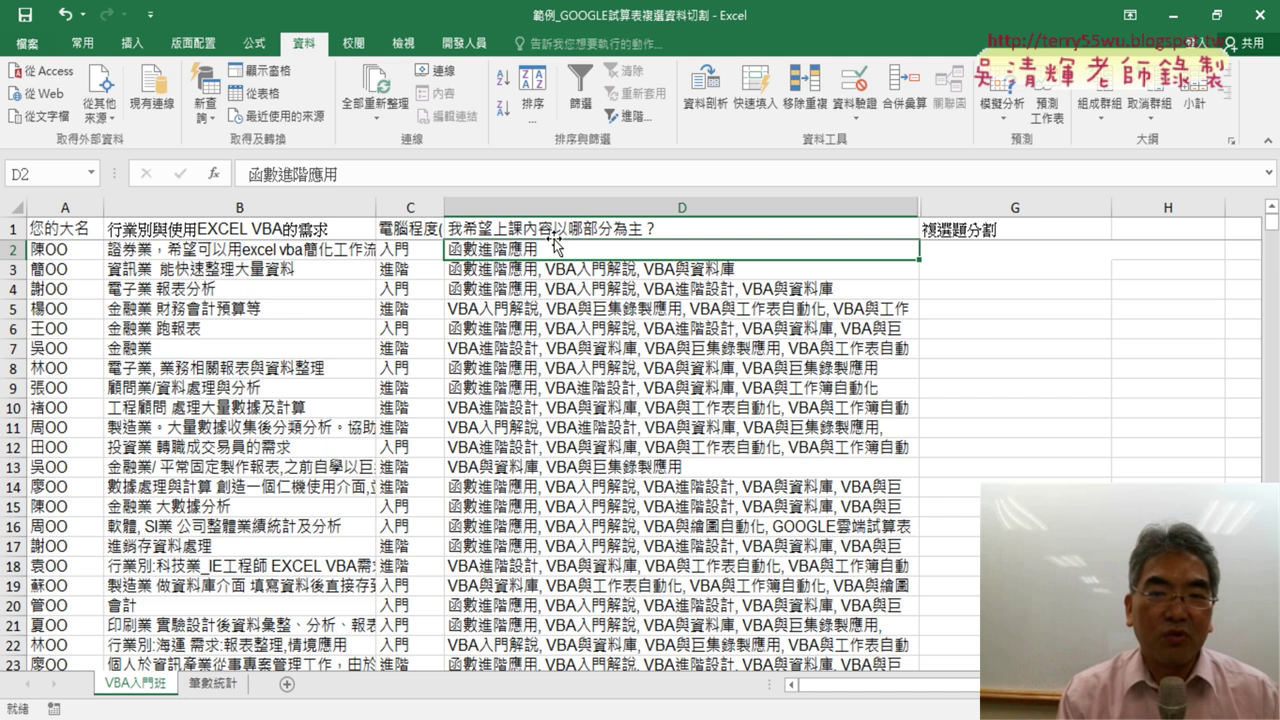
left_click(561, 267)
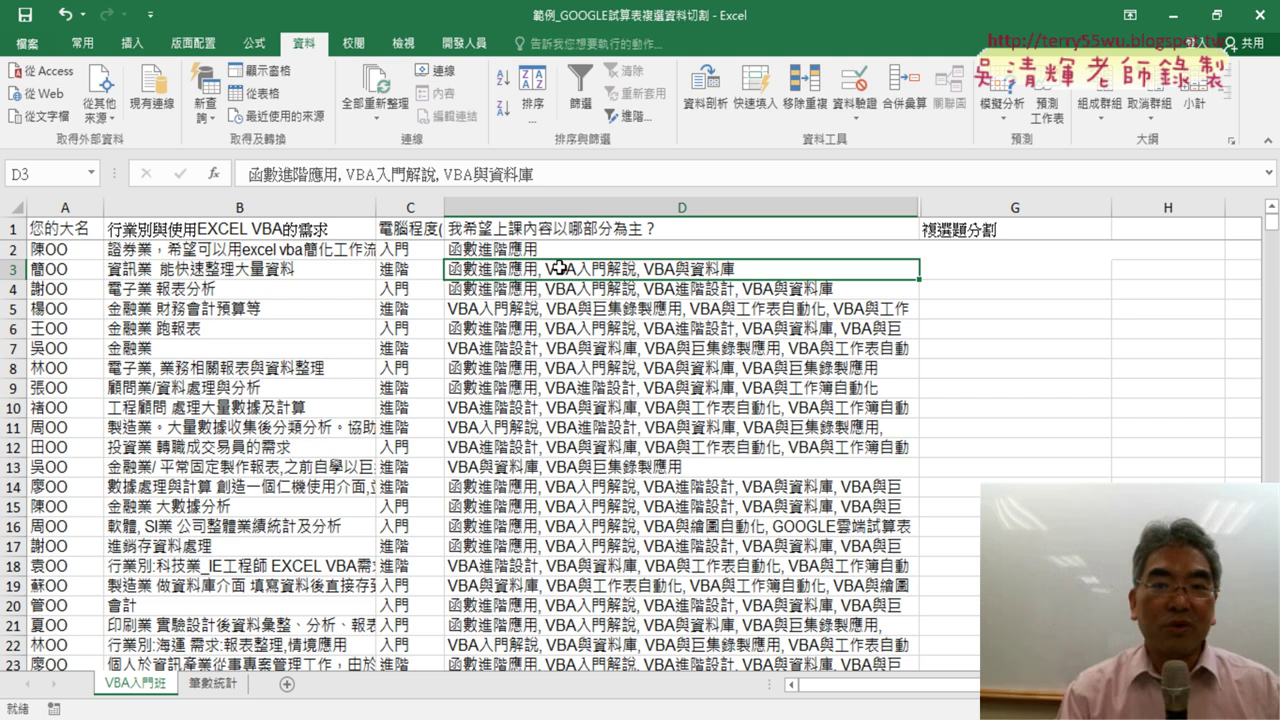
left_click(1000, 269)
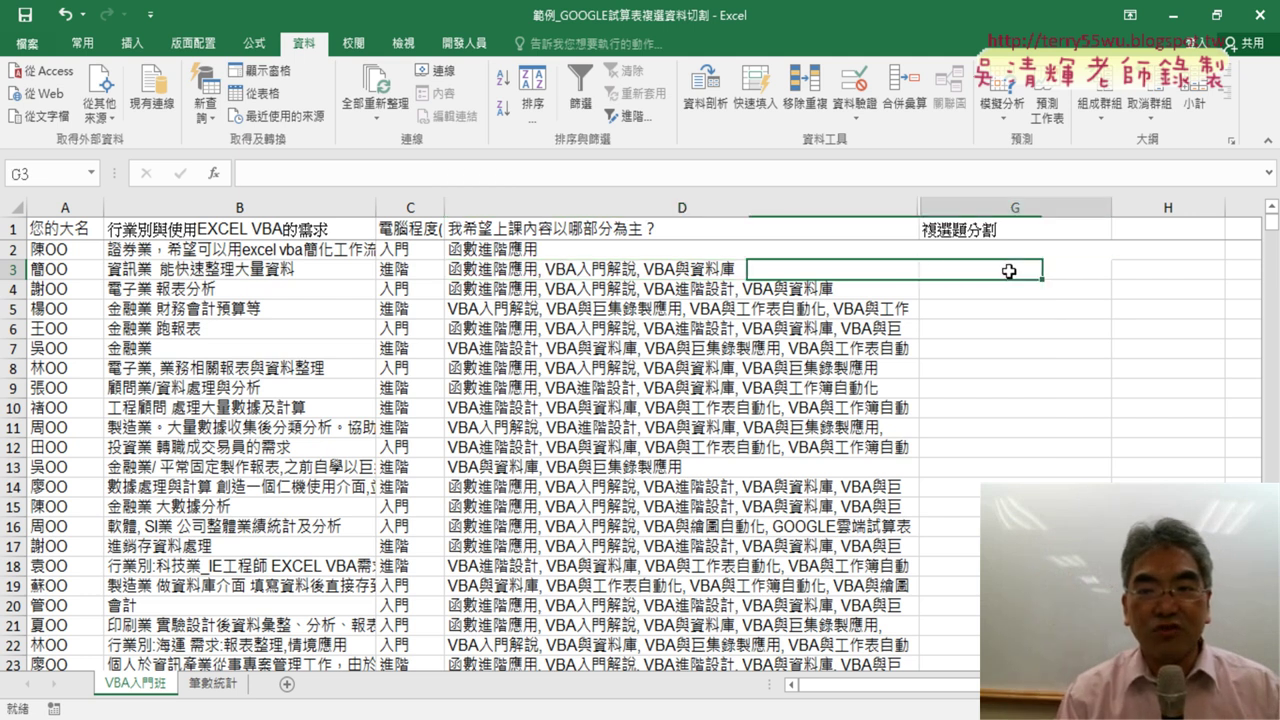
left_click_drag(1009, 271, 976, 302)
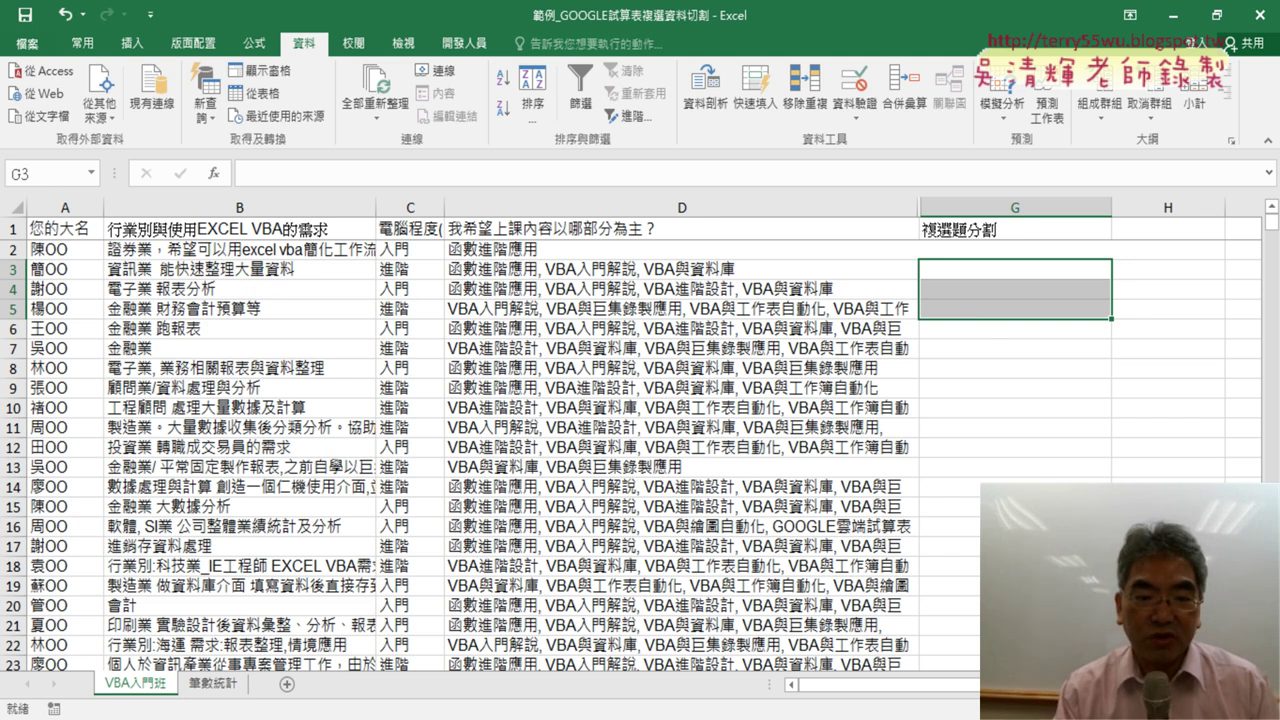
key("alt+Tab")
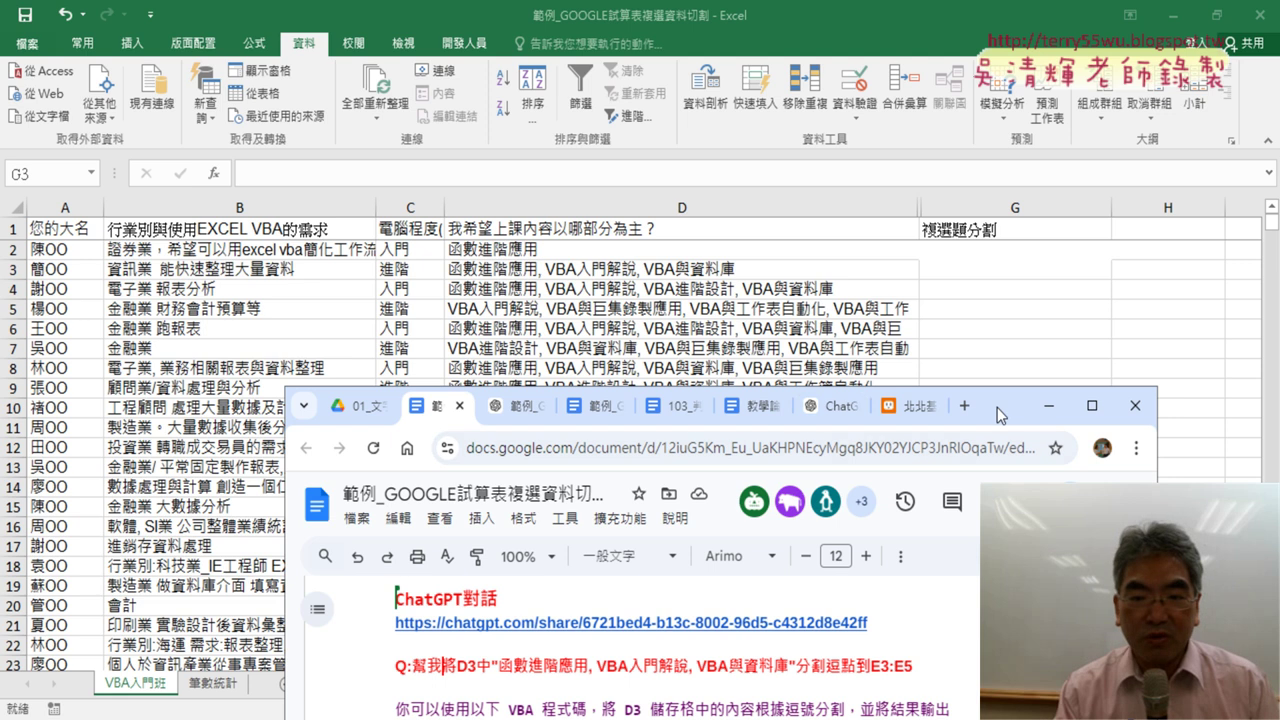
Step: Reposition the notes window over the sheet and highlight the quoted answers and 分割逗點
mouse_move(980, 415)
left_mouse_down()
mouse_move(1047, 298)
mouse_move(1166, 177)
left_mouse_up()
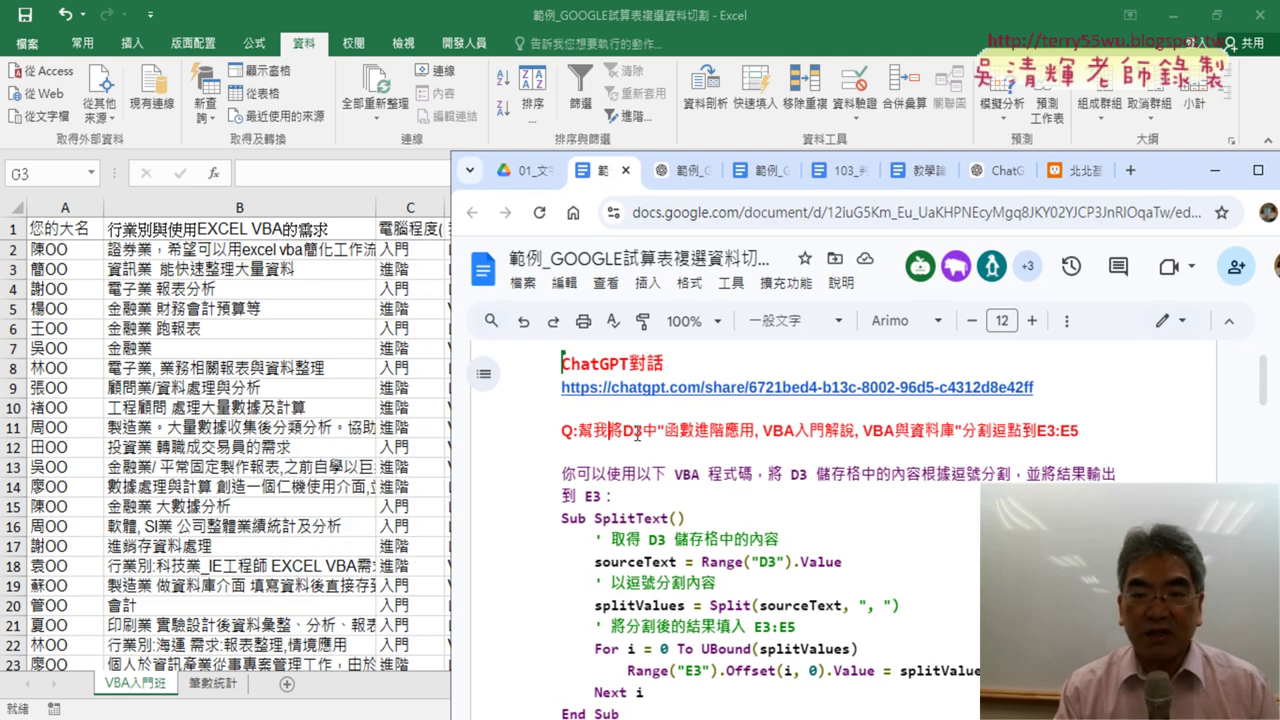
left_click_drag(1176, 178, 968, 338)
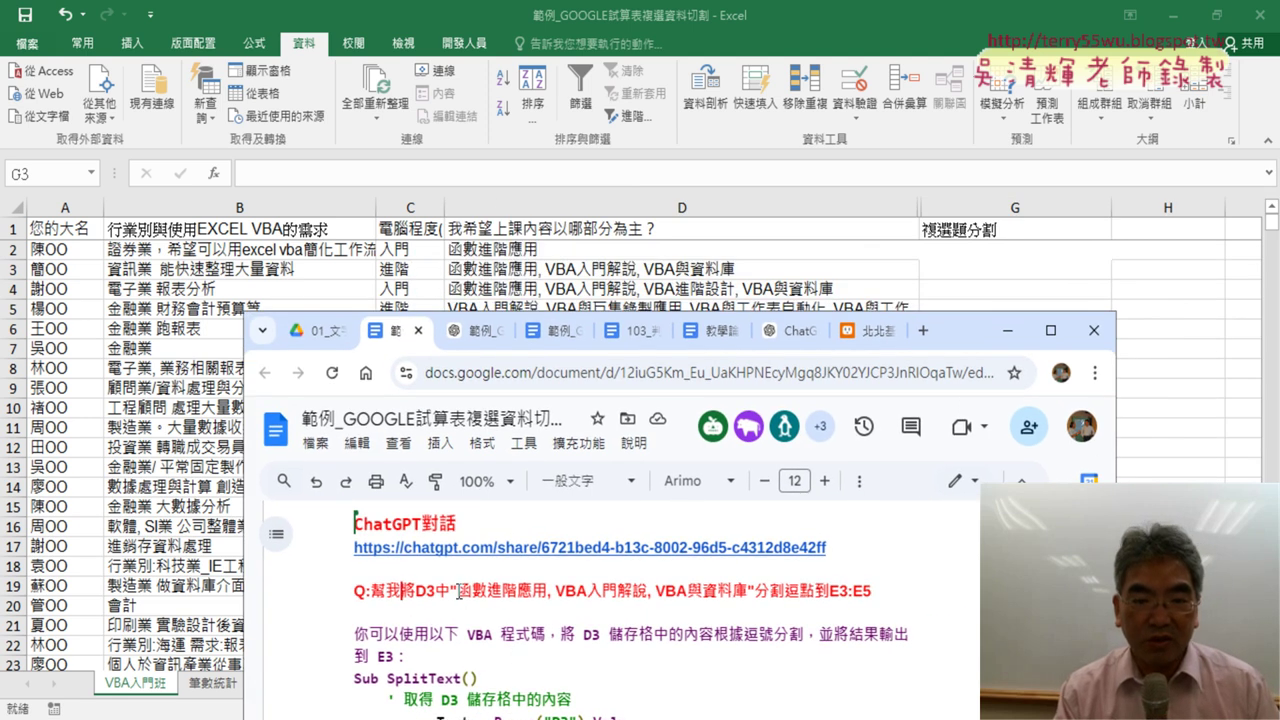
left_click_drag(450, 591, 757, 586)
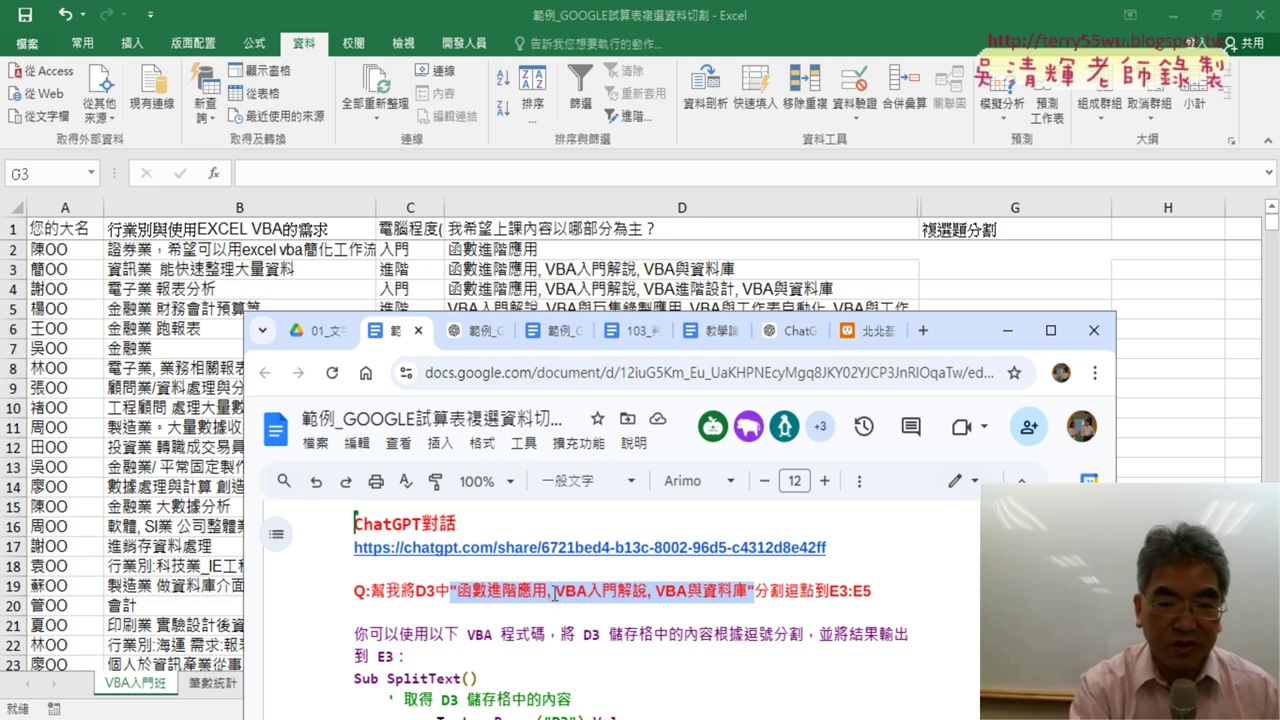
left_click(783, 591)
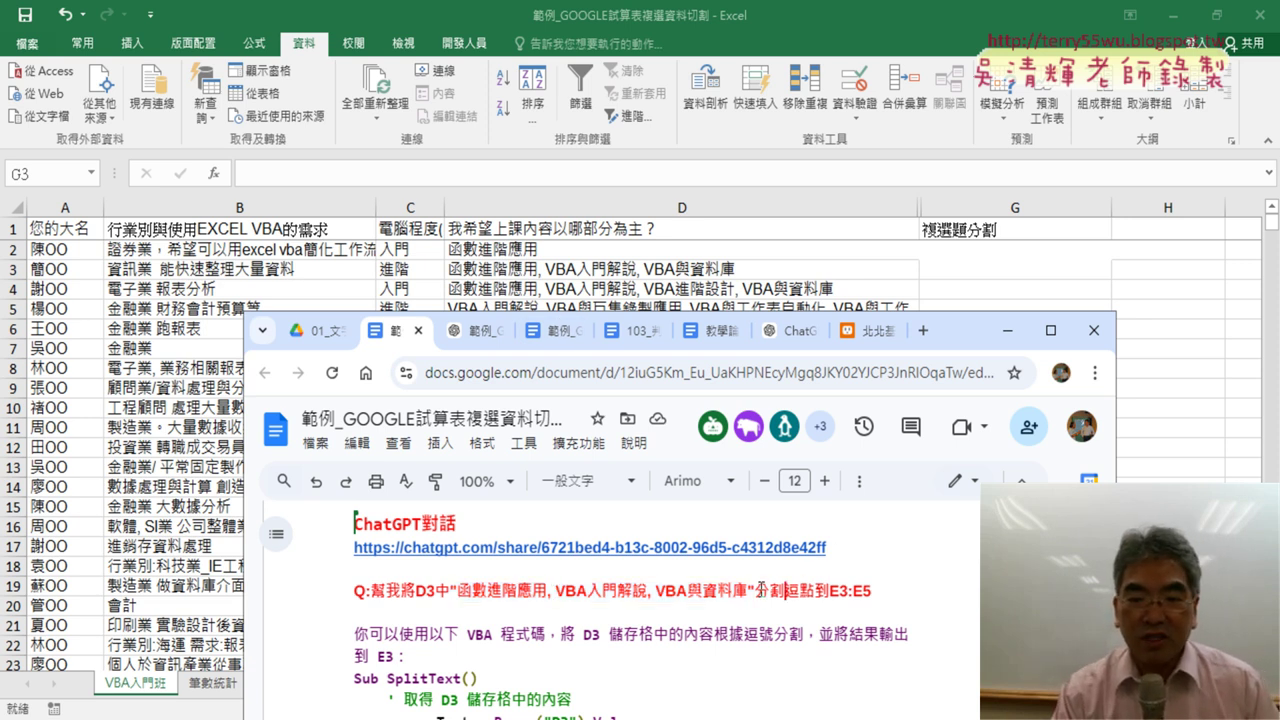
left_click_drag(755, 591, 815, 591)
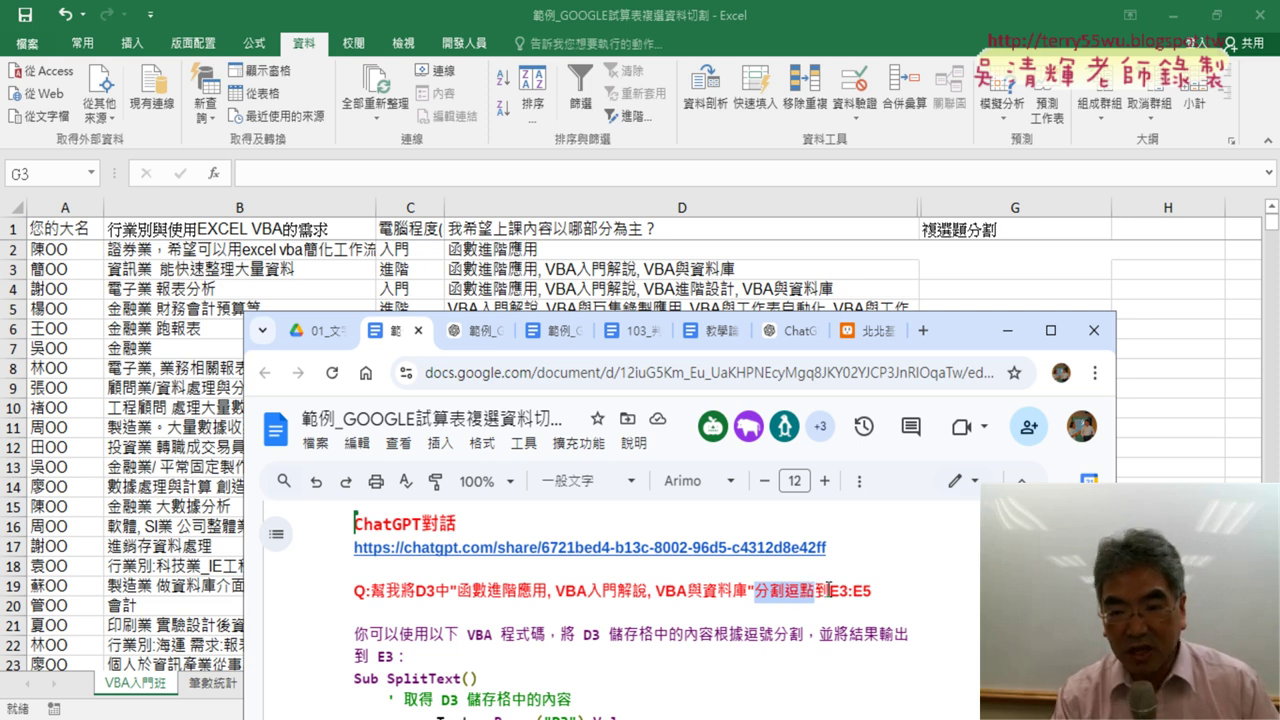
Step: Change the question's range from E3:E5 to G3:G5
left_click_drag(829, 591, 837, 591)
type("G")
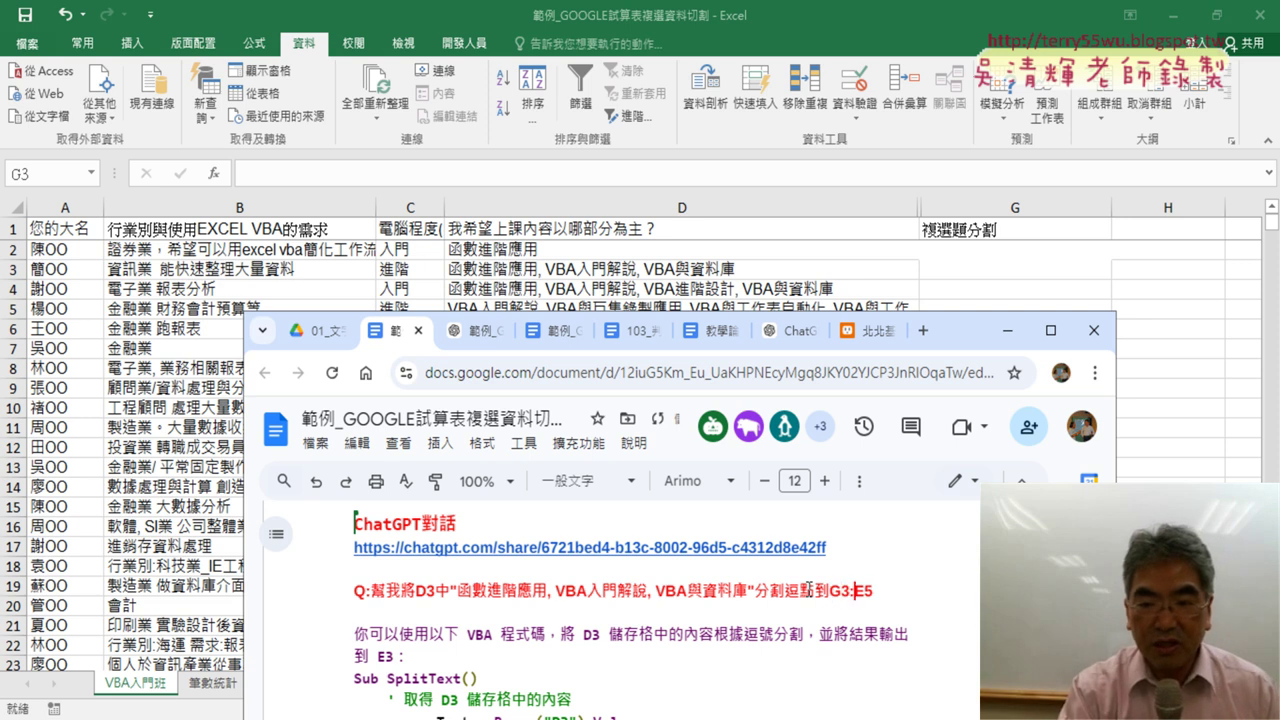
key("Delete")
type("G")
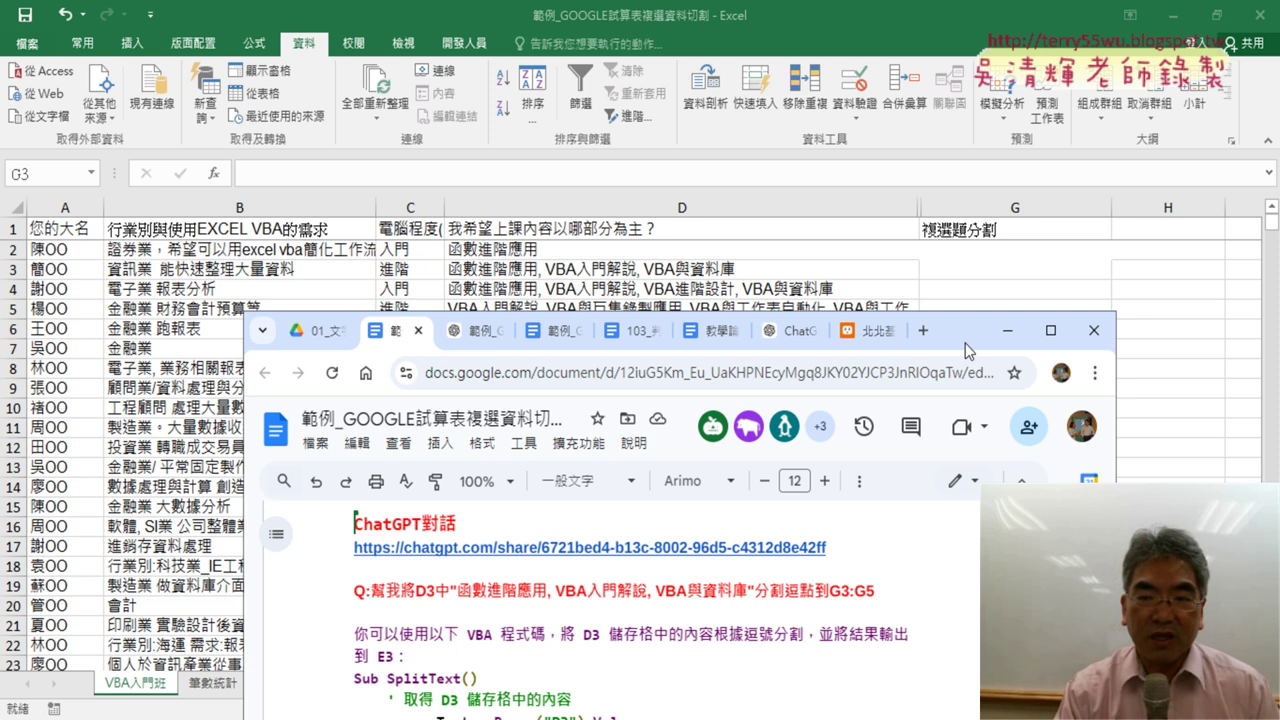
left_click_drag(970, 344, 968, 105)
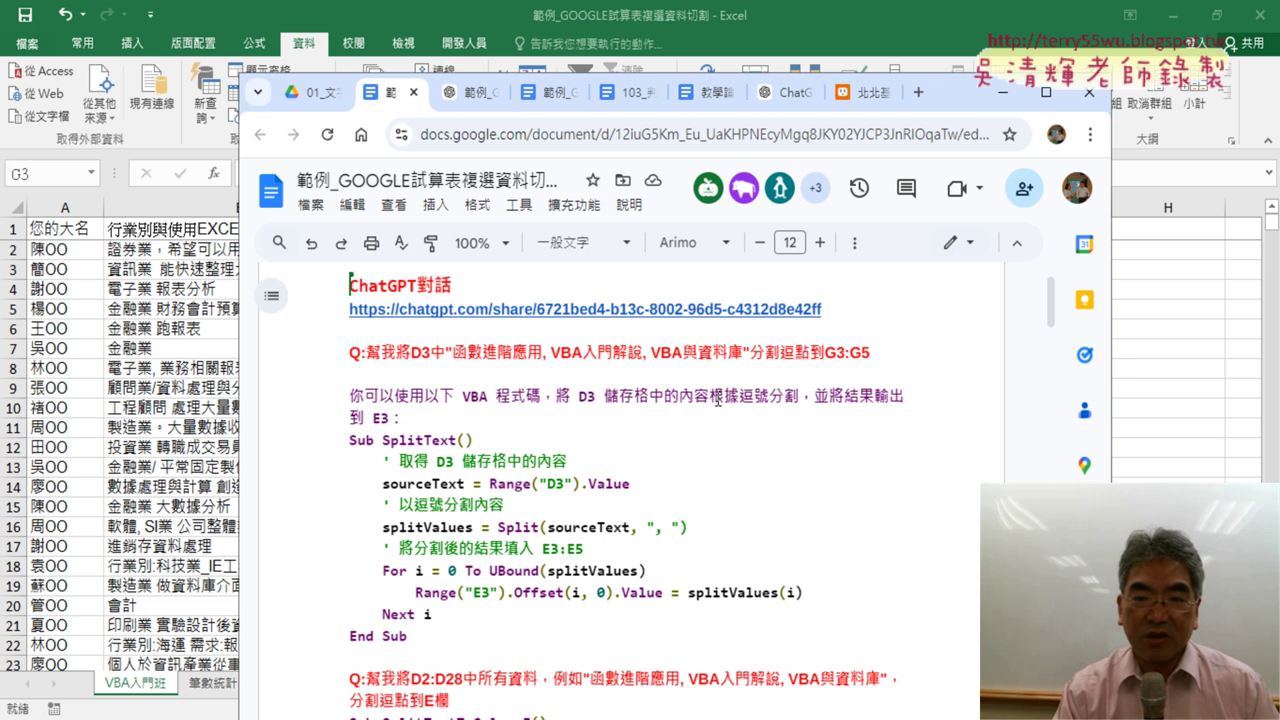
left_click_drag(741, 394, 768, 397)
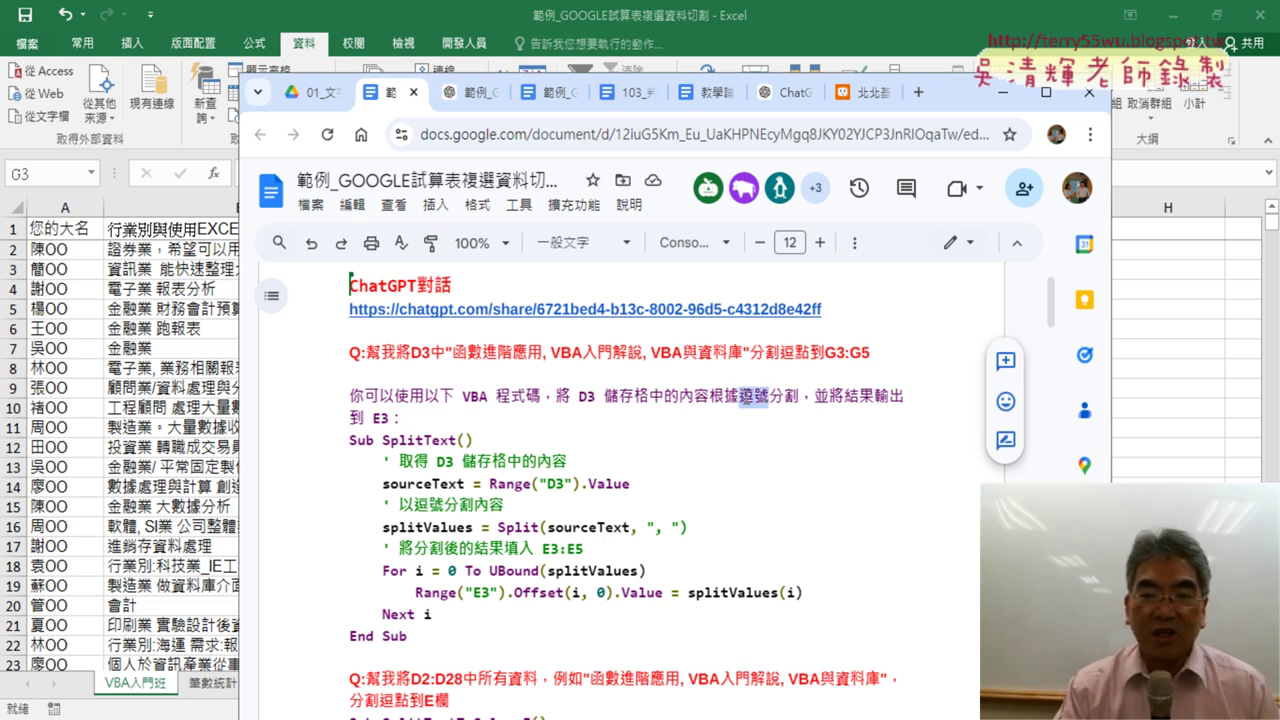
left_click(378, 418)
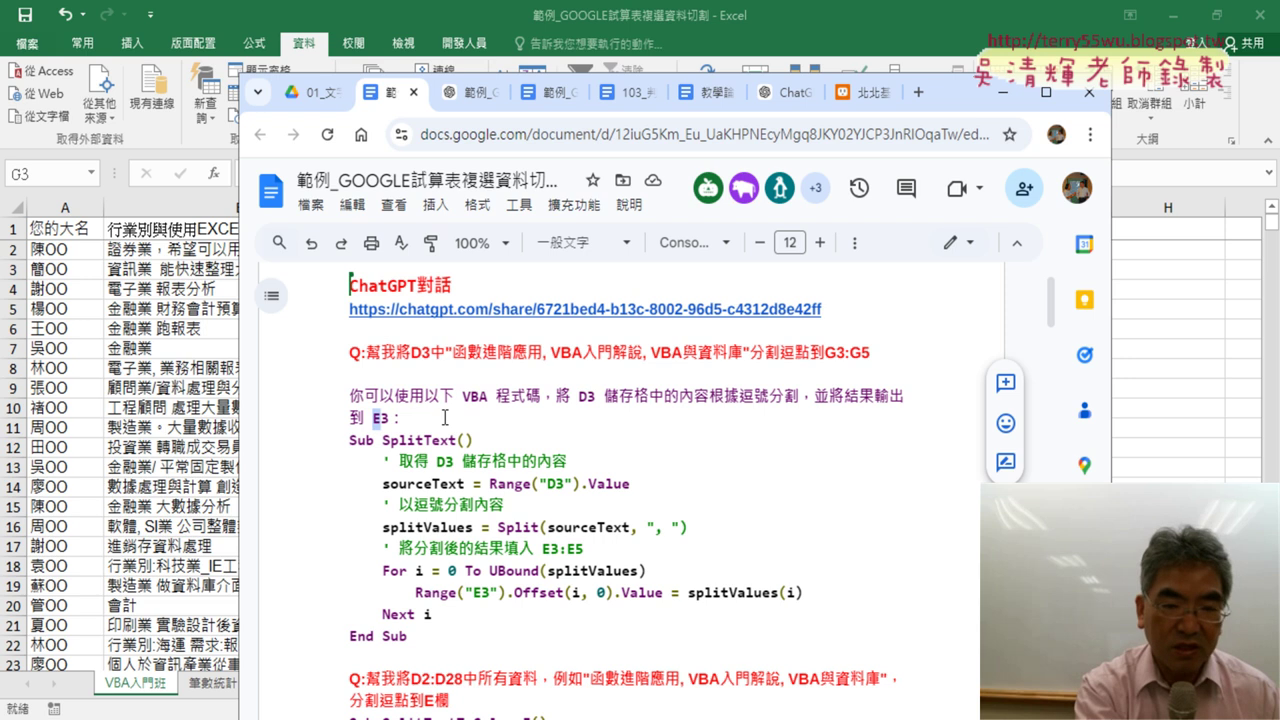
type("G")
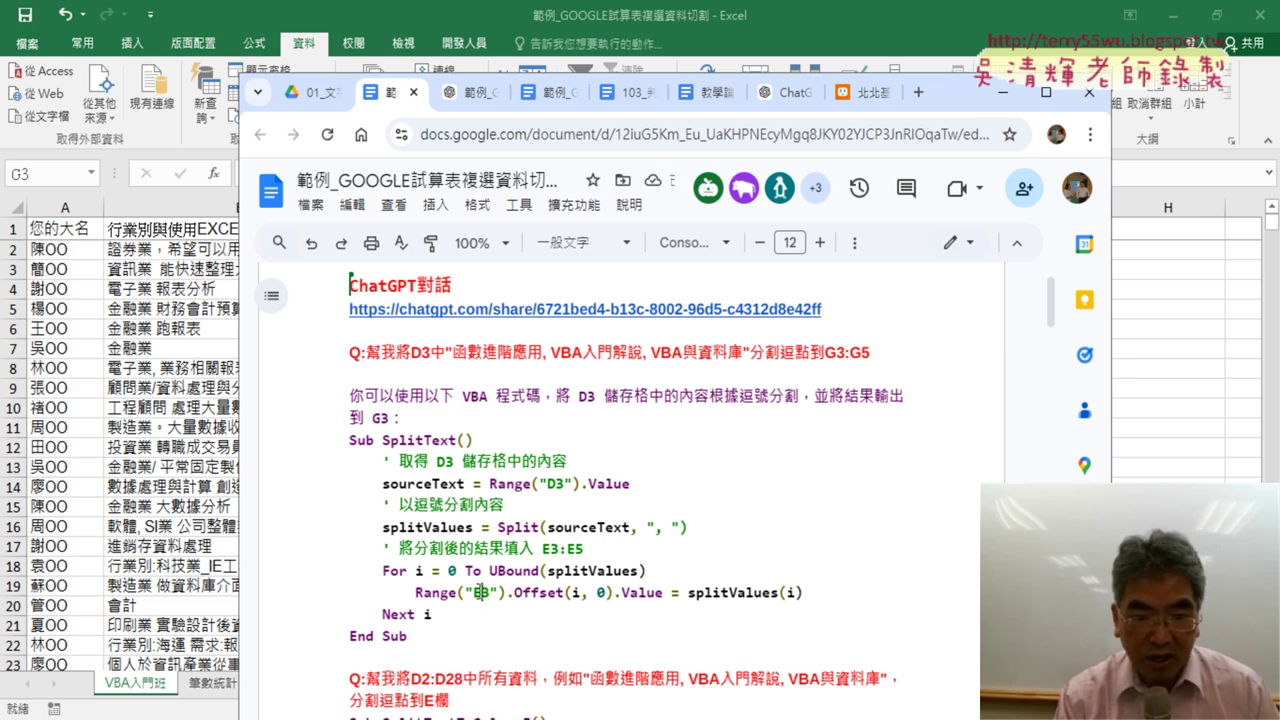
type("G")
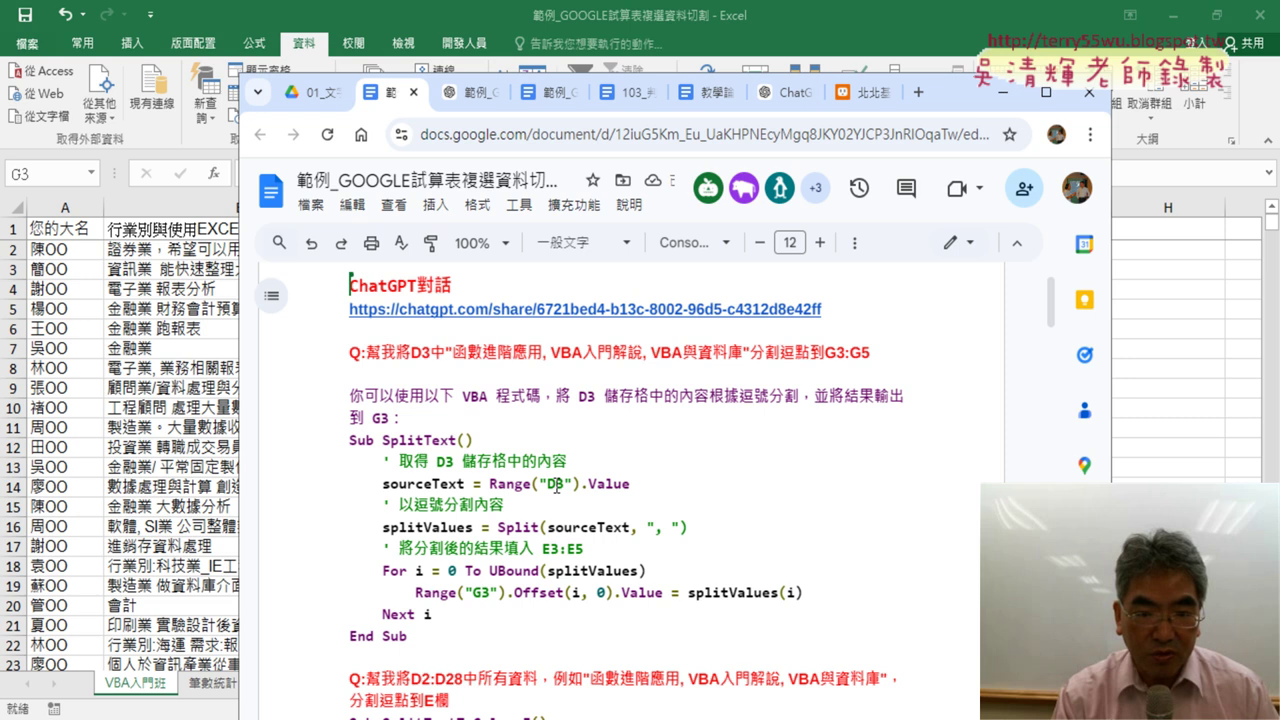
left_click_drag(628, 487, 489, 487)
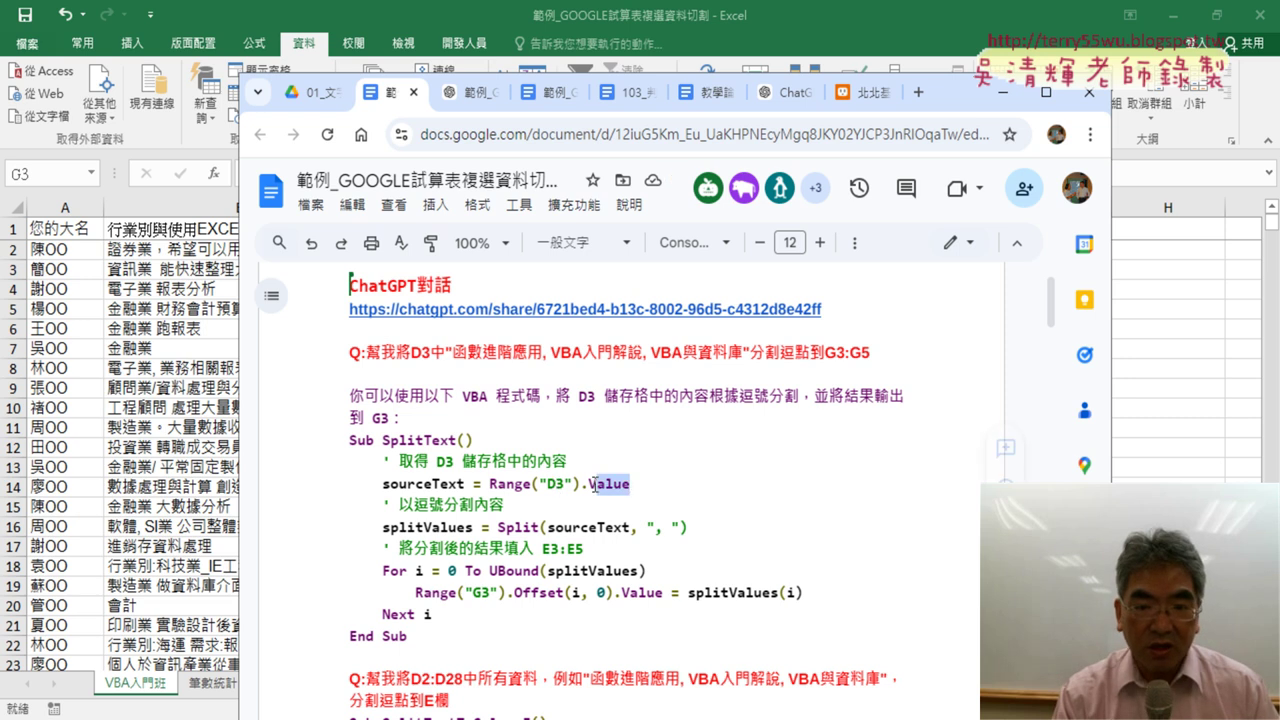
left_click(531, 486)
left_click_drag(630, 486, 502, 484)
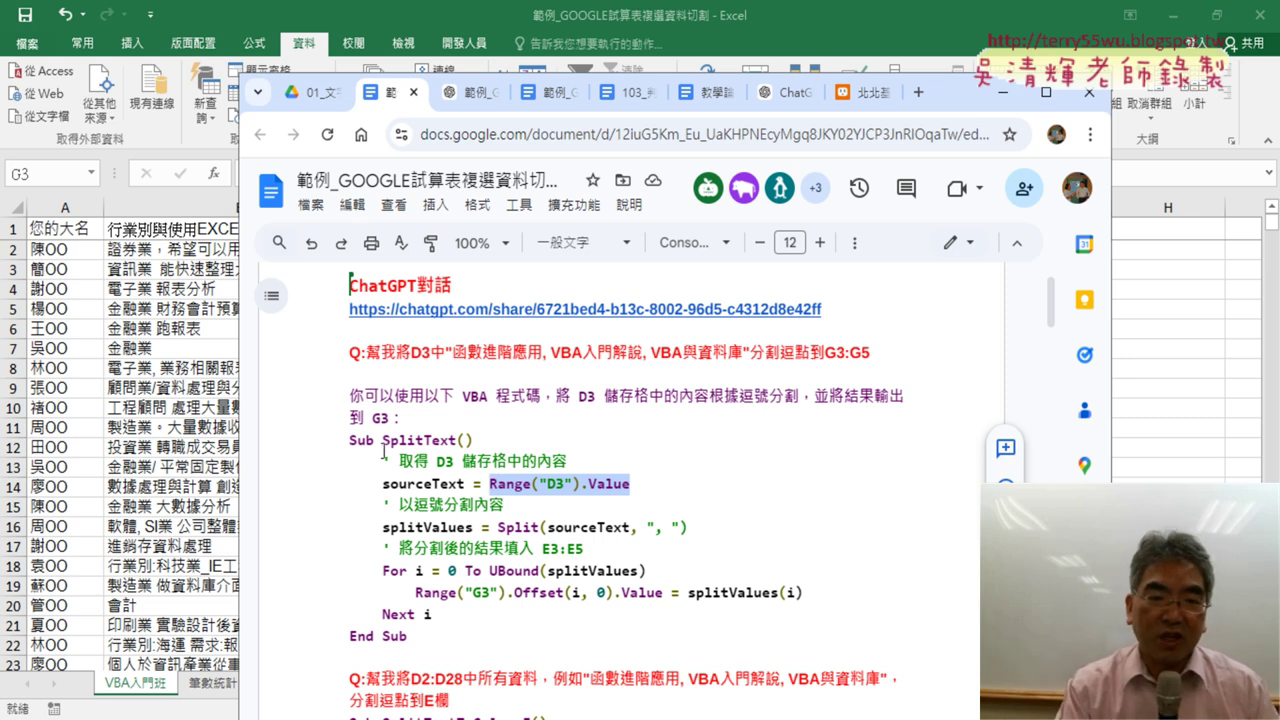
left_click_drag(383, 440, 458, 432)
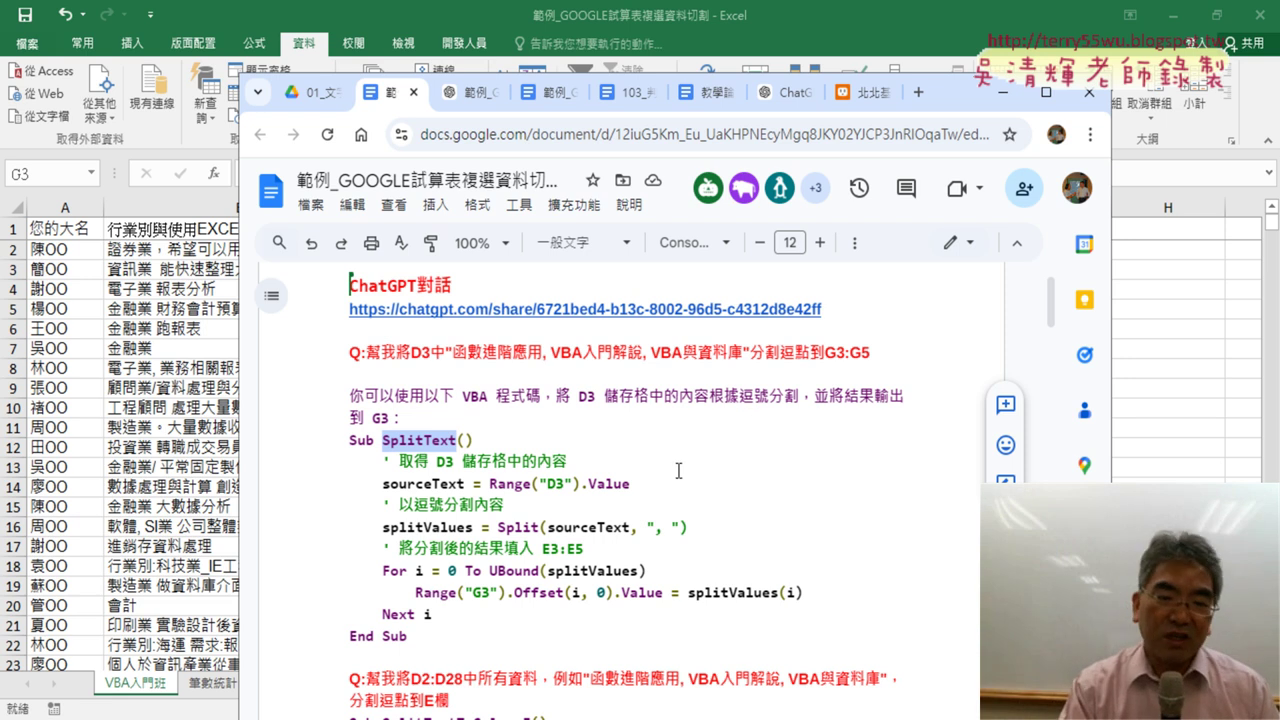
left_click_drag(631, 484, 490, 484)
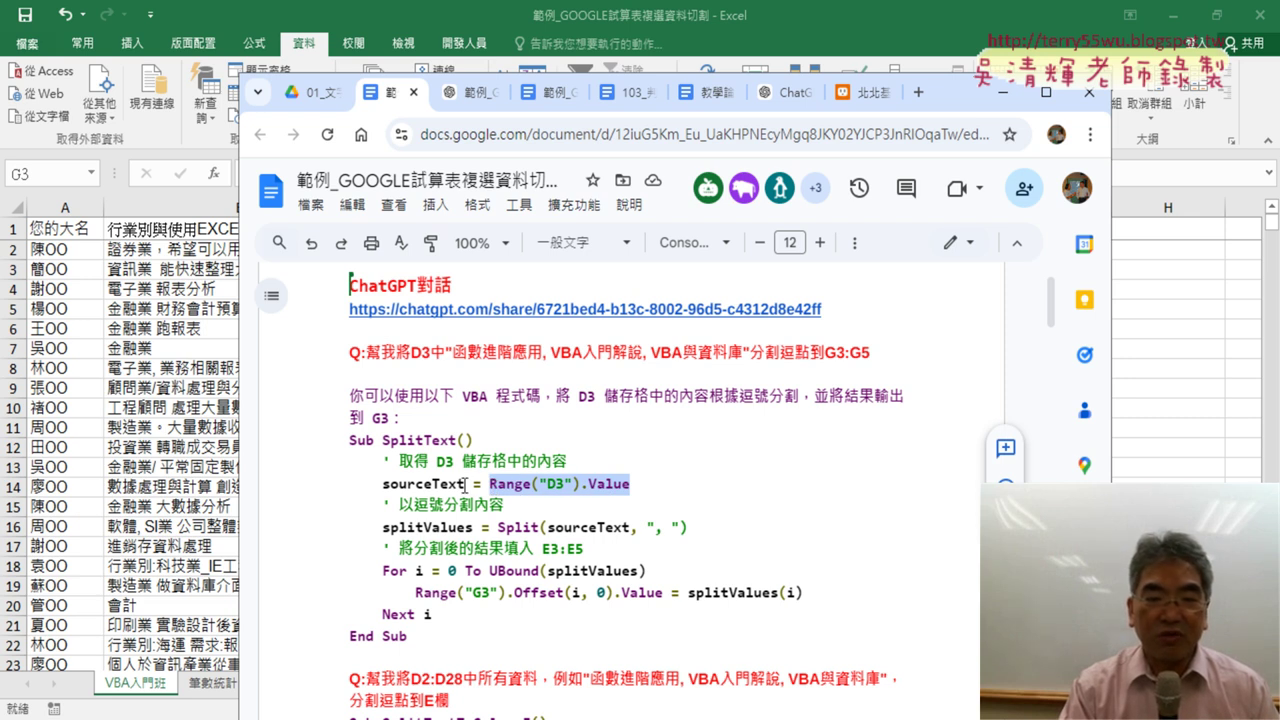
left_click_drag(465, 484, 392, 486)
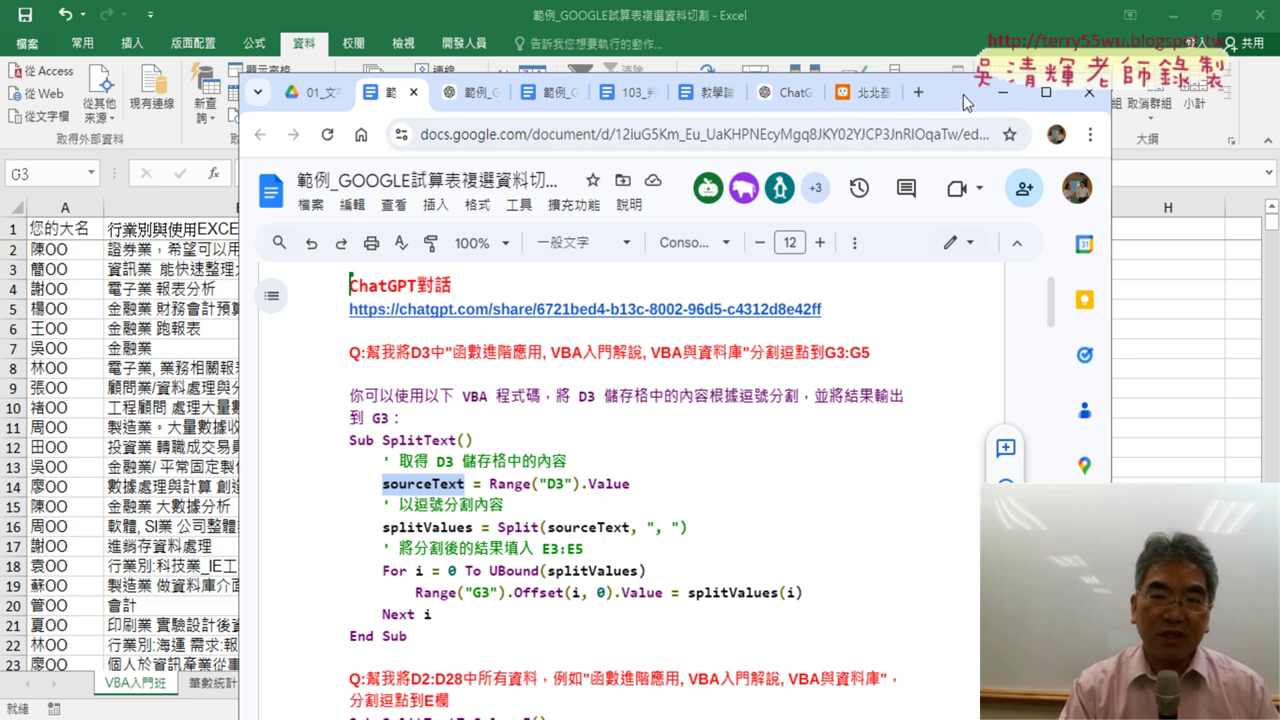
left_click_drag(963, 94, 927, 318)
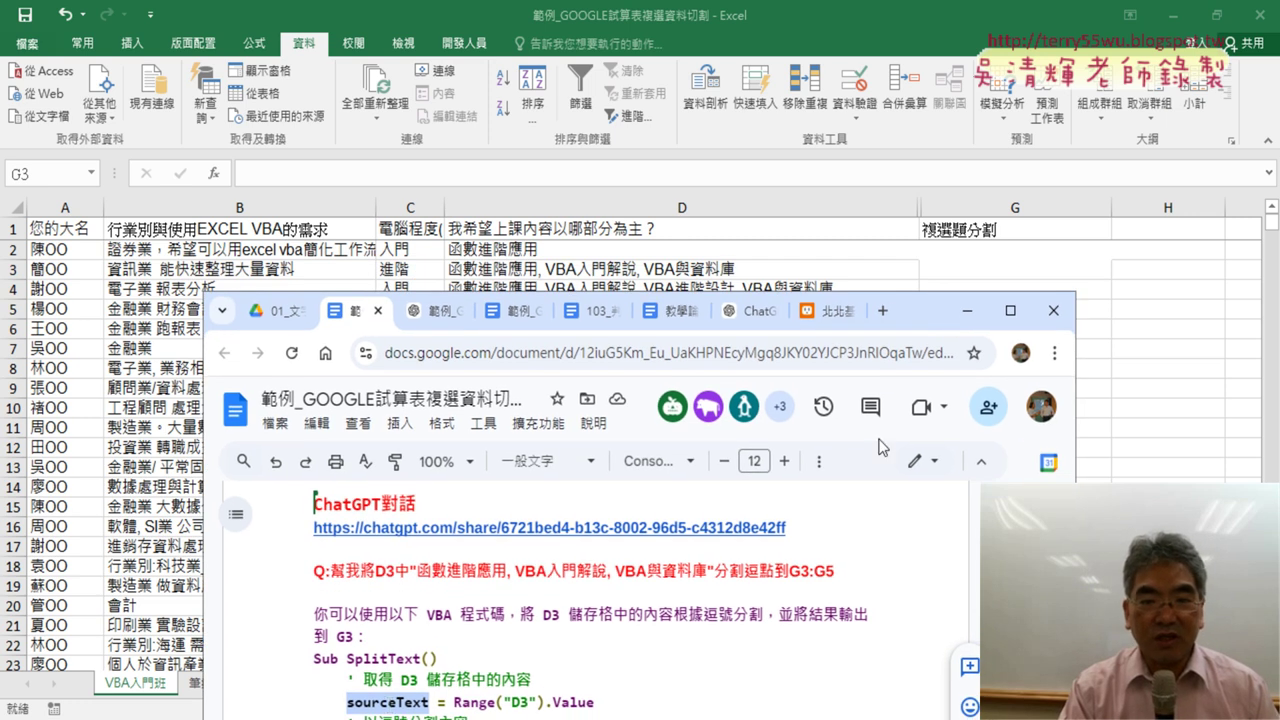
left_click_drag(920, 310, 958, 65)
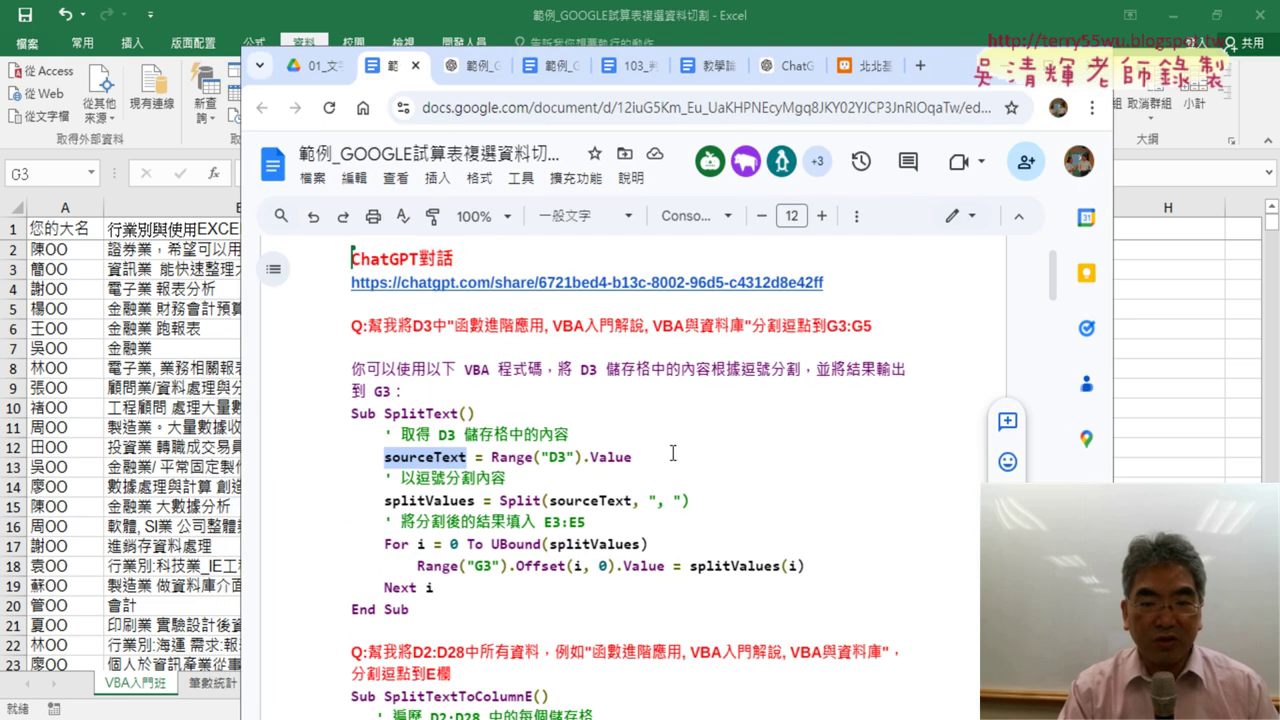
left_click_drag(500, 501, 540, 501)
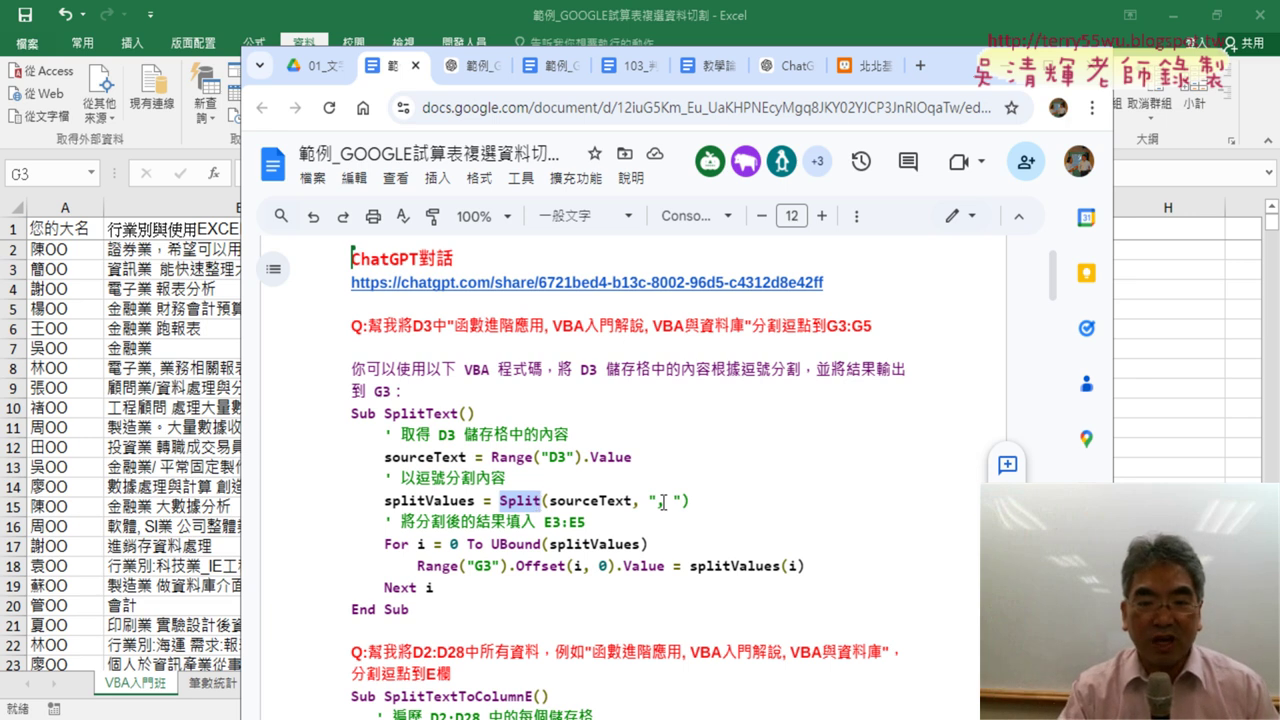
Step: Compare the Split separator with the commas between answers in the question
left_click_drag(680, 500, 662, 503)
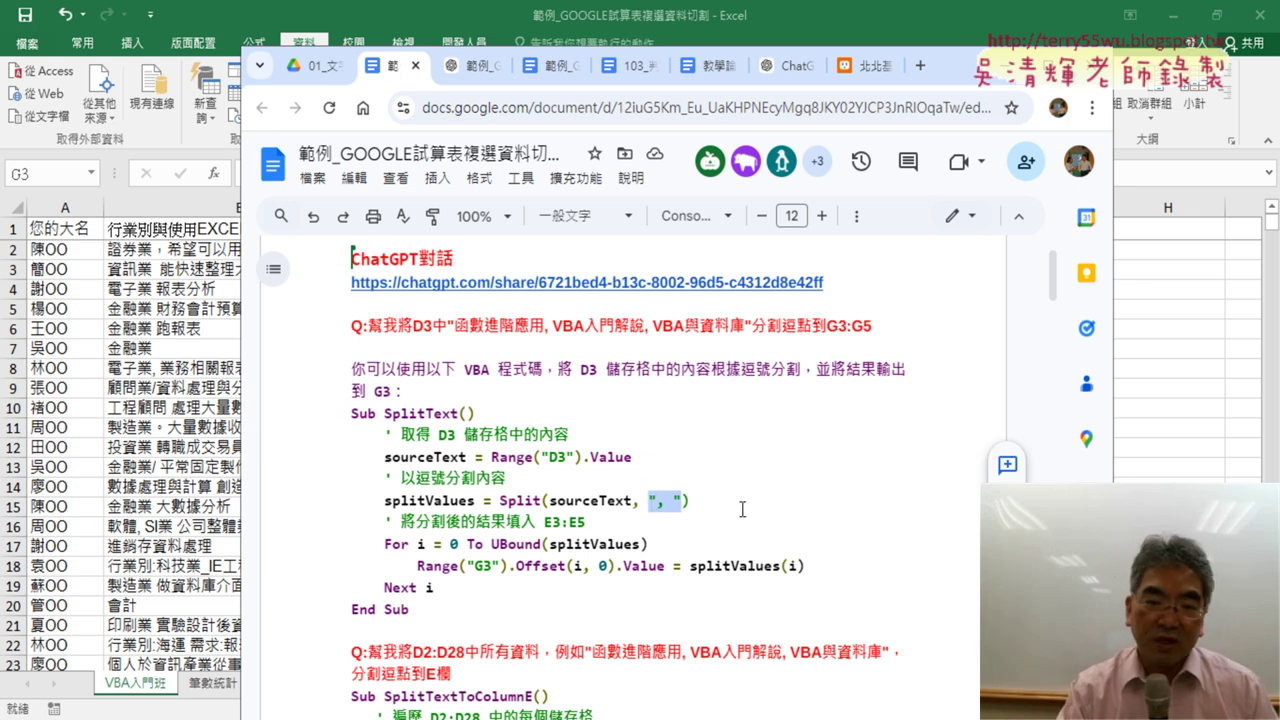
left_click(684, 500)
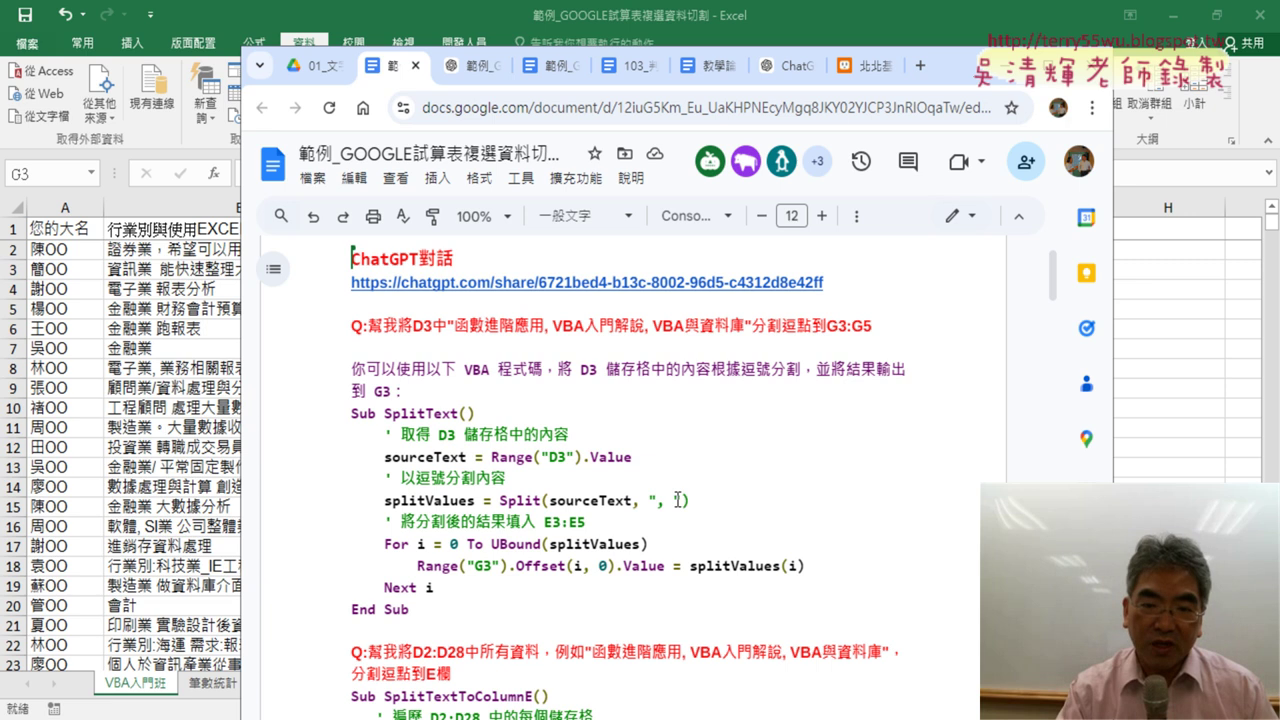
left_click_drag(674, 500, 666, 500)
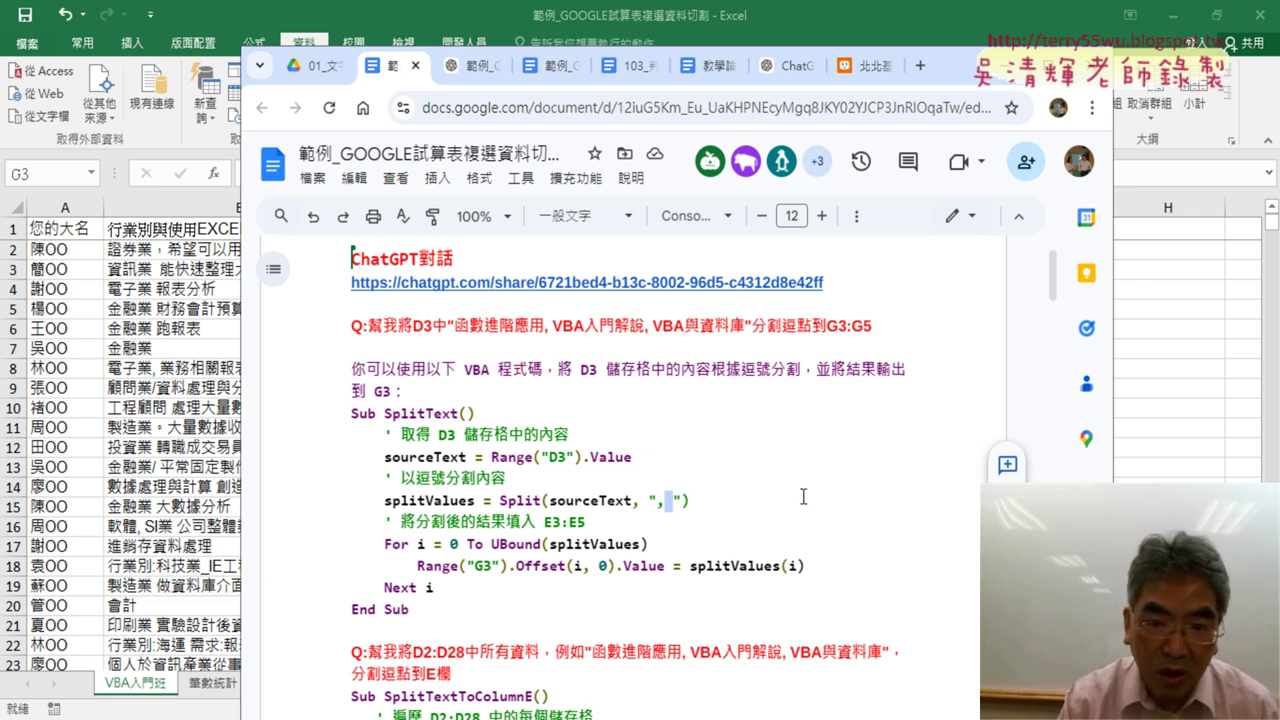
left_click(651, 327)
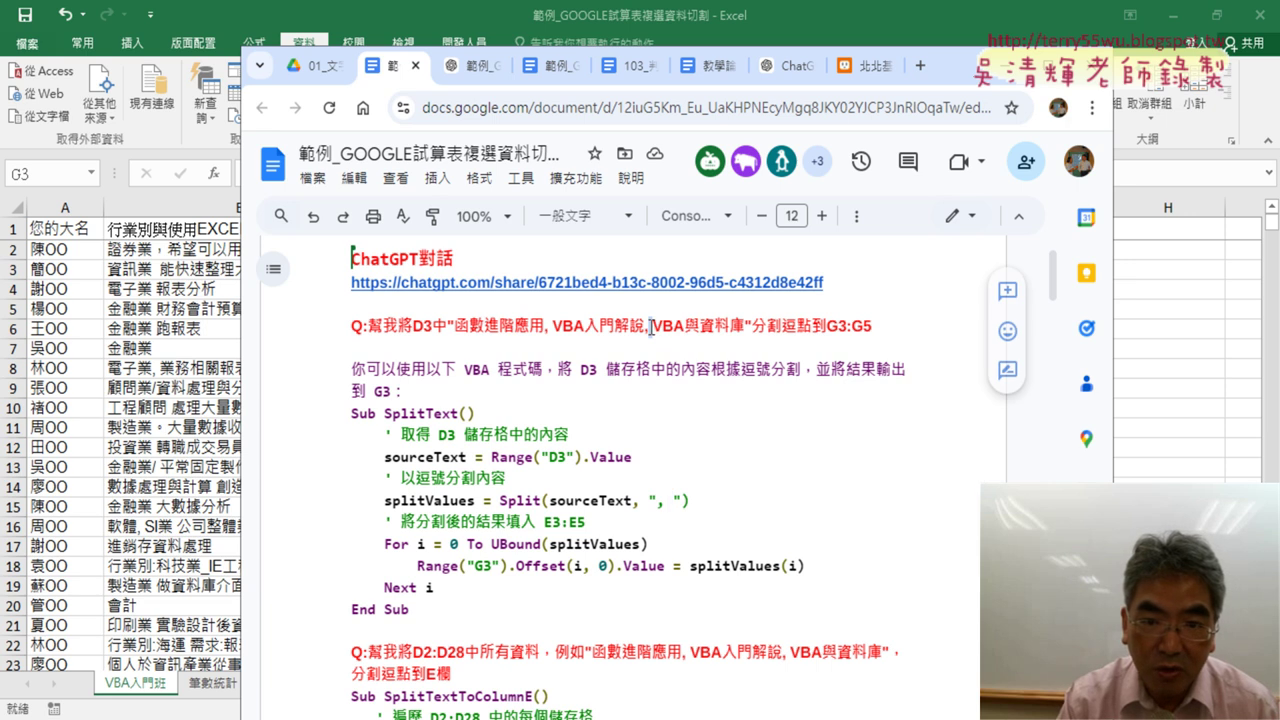
left_click(552, 327)
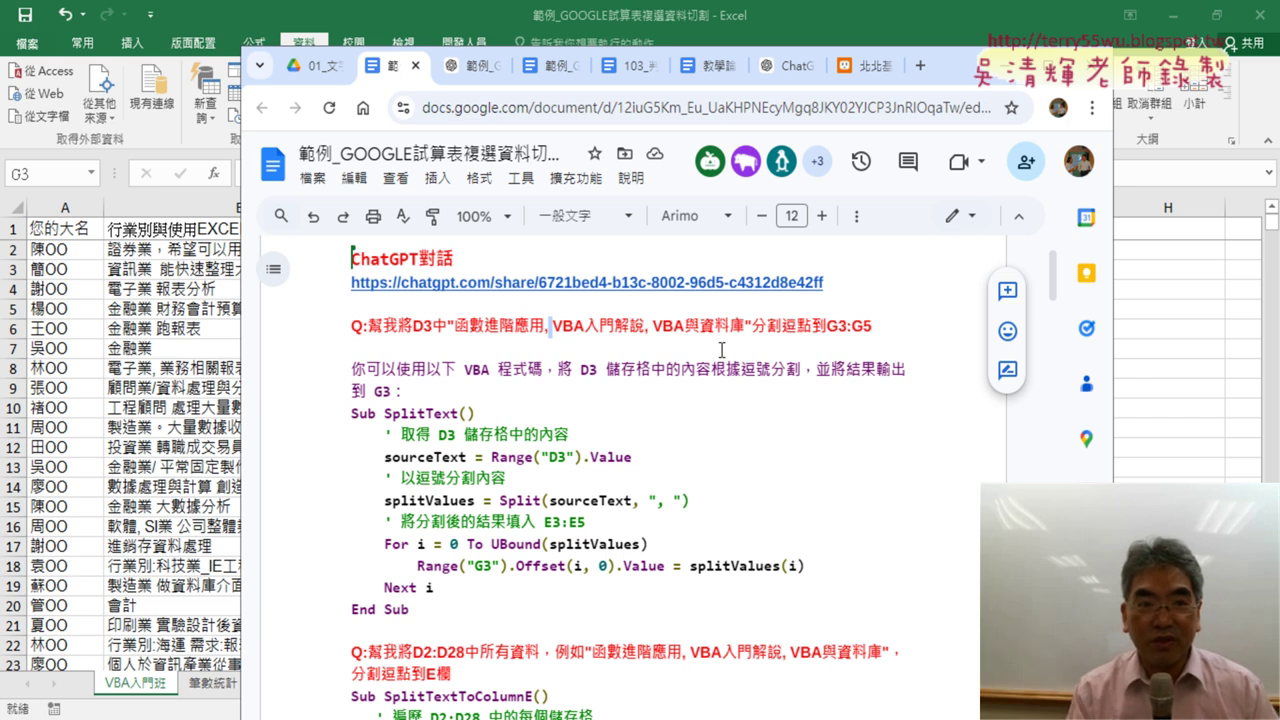
left_click(662, 502)
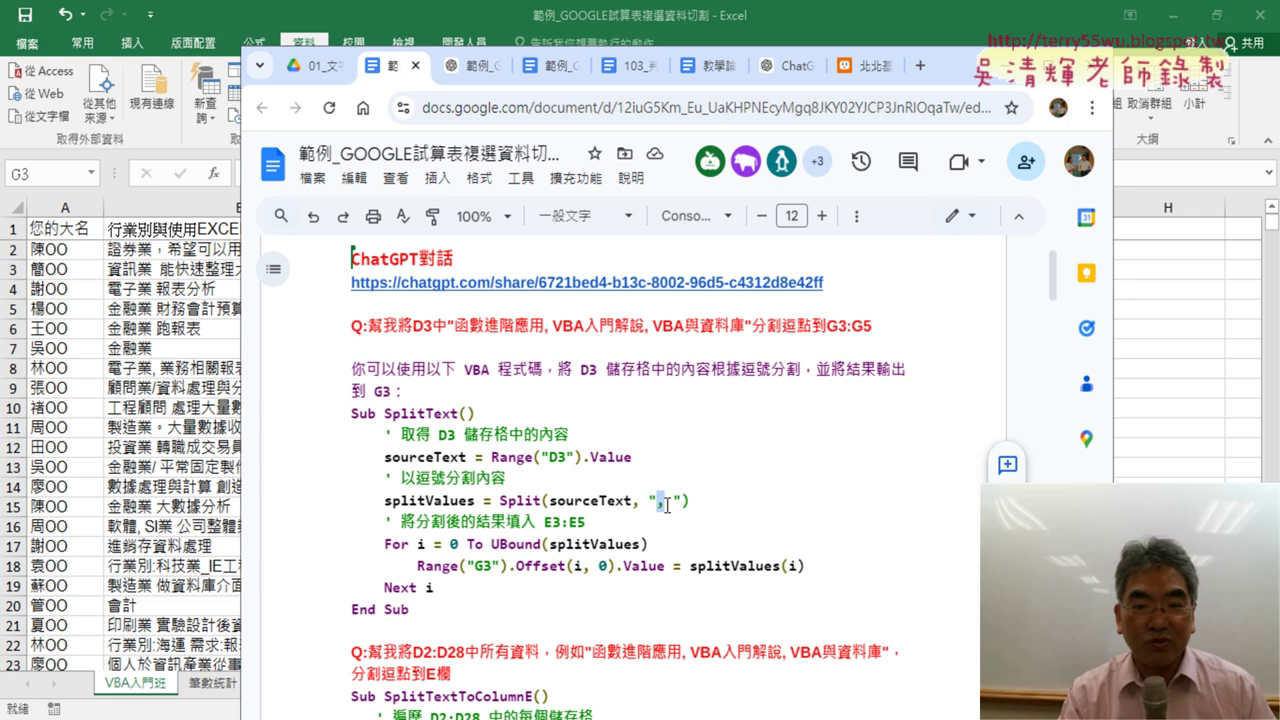
Step: Replace the comma inside the Split quotes with the full-width comma '，'
left_click_drag(674, 500, 662, 502)
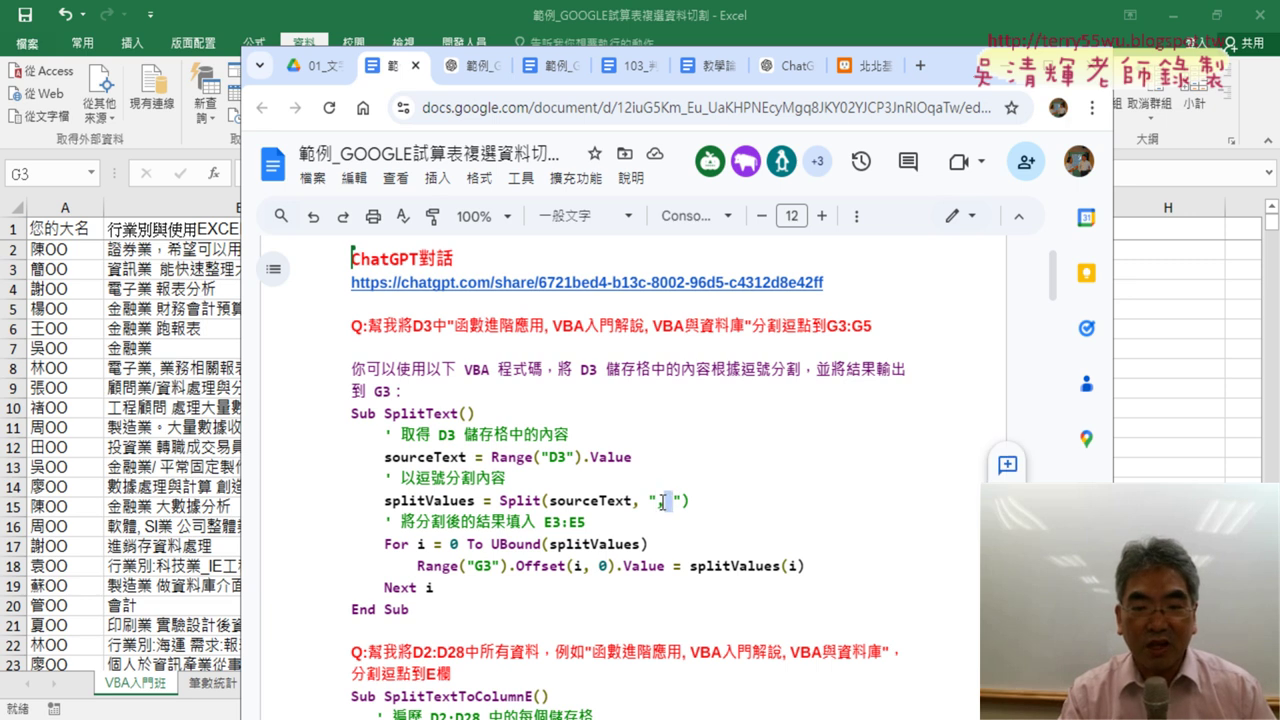
type("，")
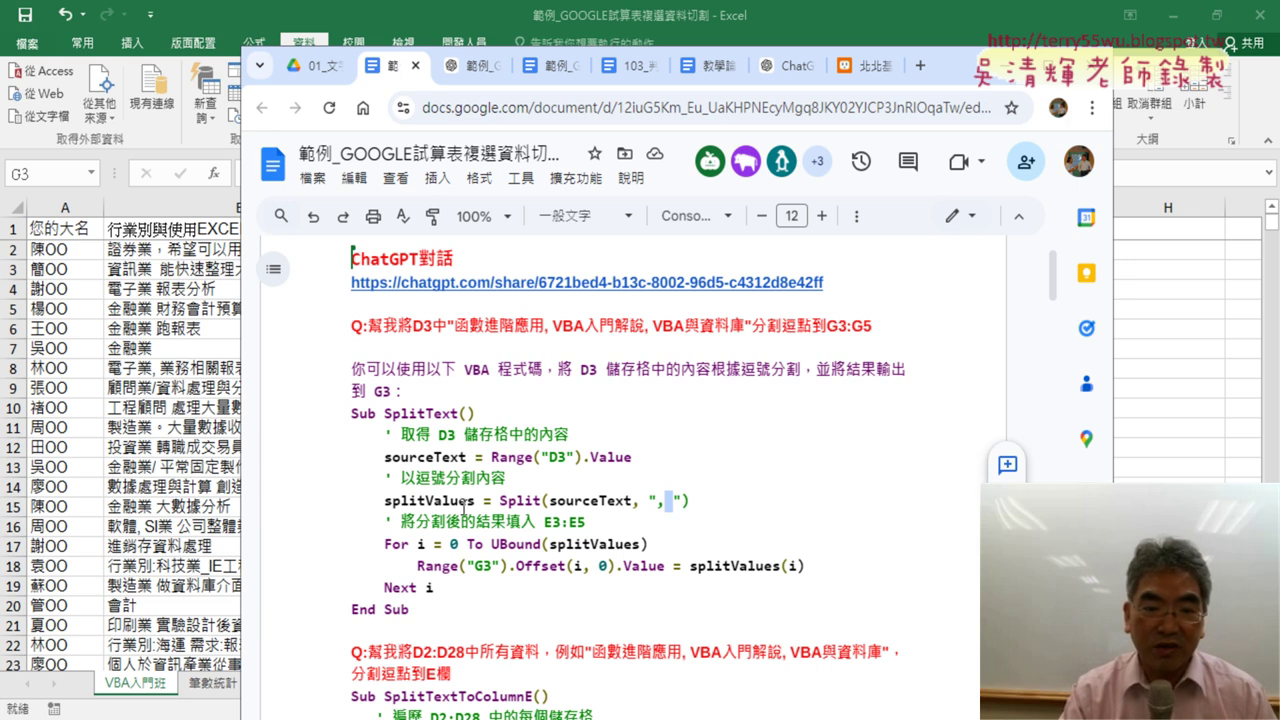
left_click_drag(475, 501, 392, 501)
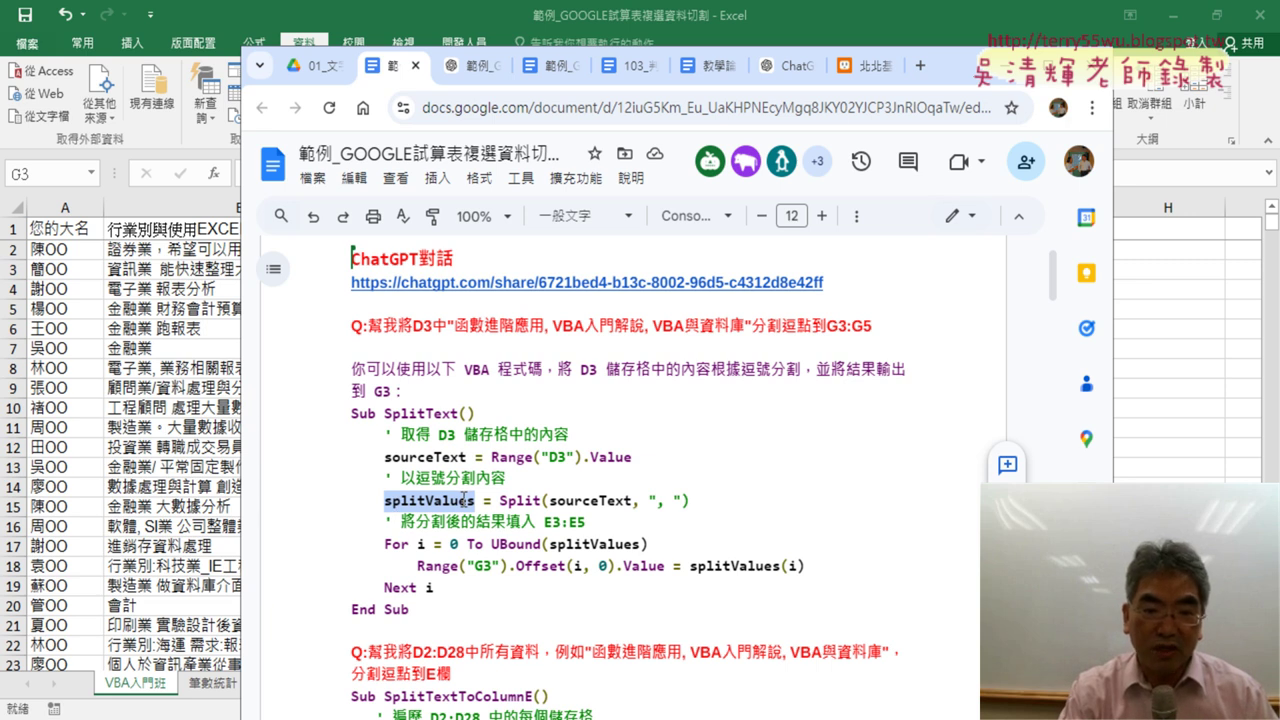
Step: Highlight the loop's For keyword, start value 0 and end UBound(splitValues)
left_click_drag(386, 546, 404, 544)
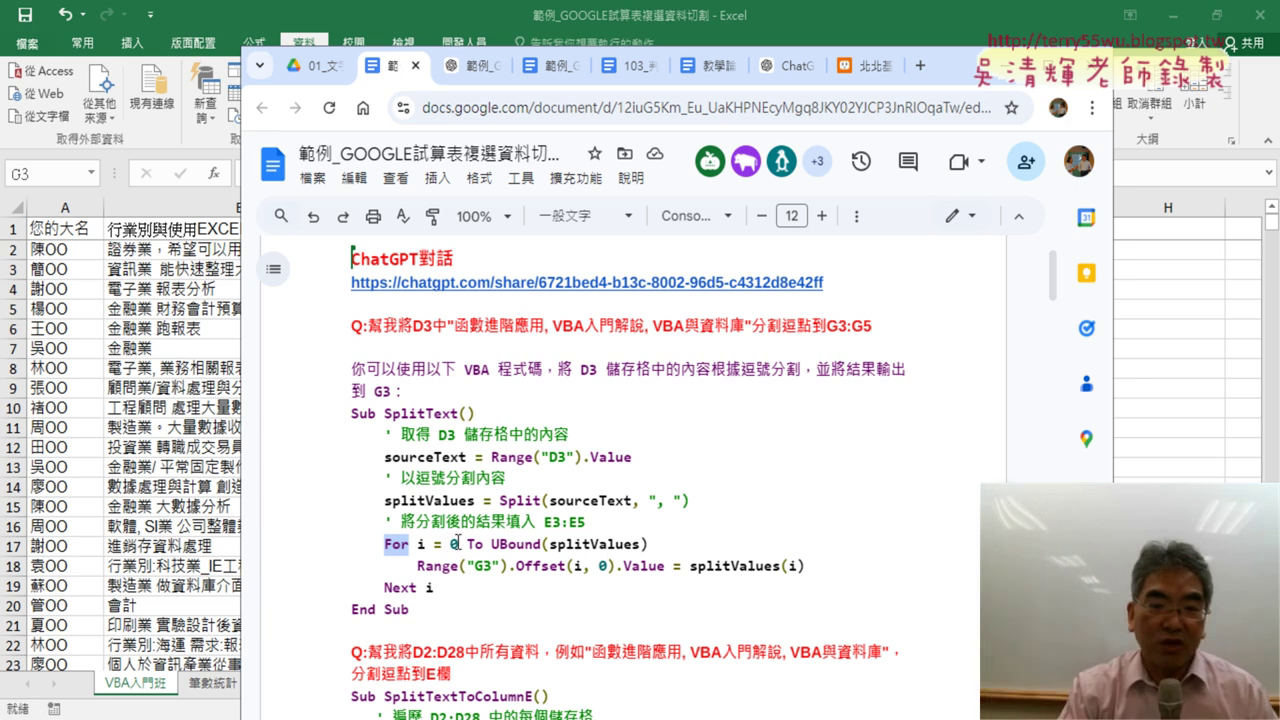
double_click(454, 544)
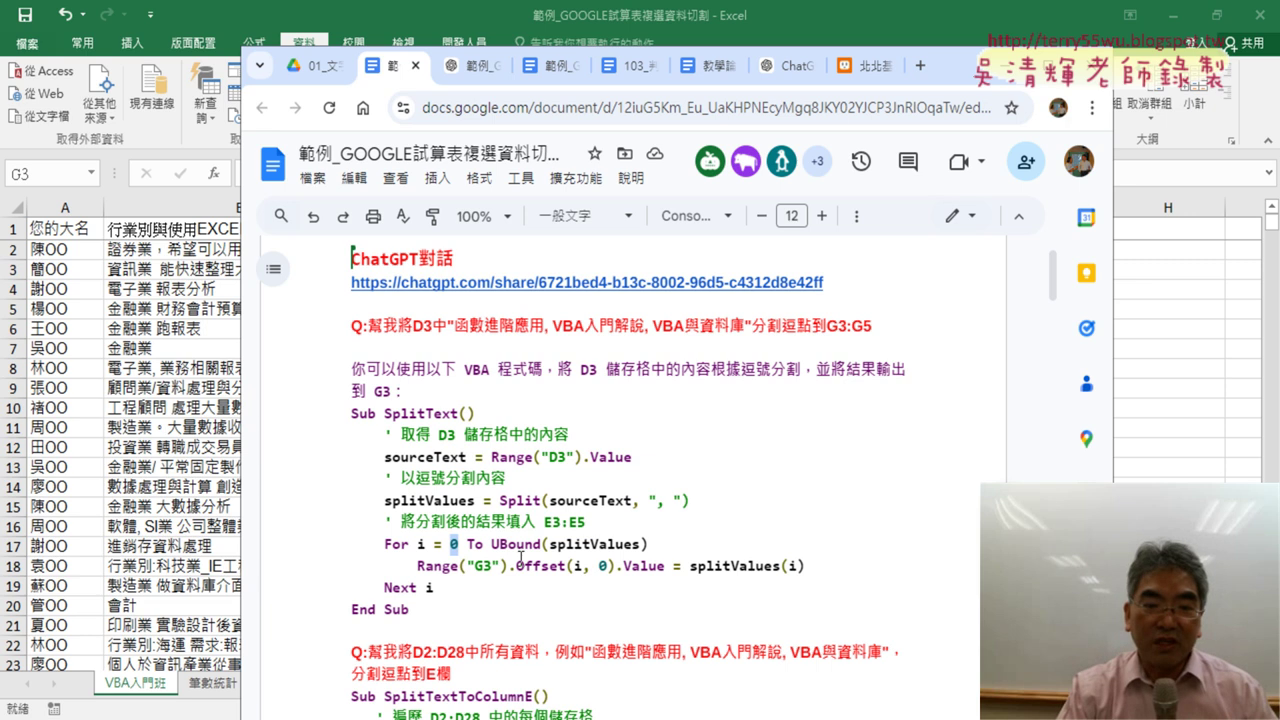
left_click_drag(491, 544, 543, 544)
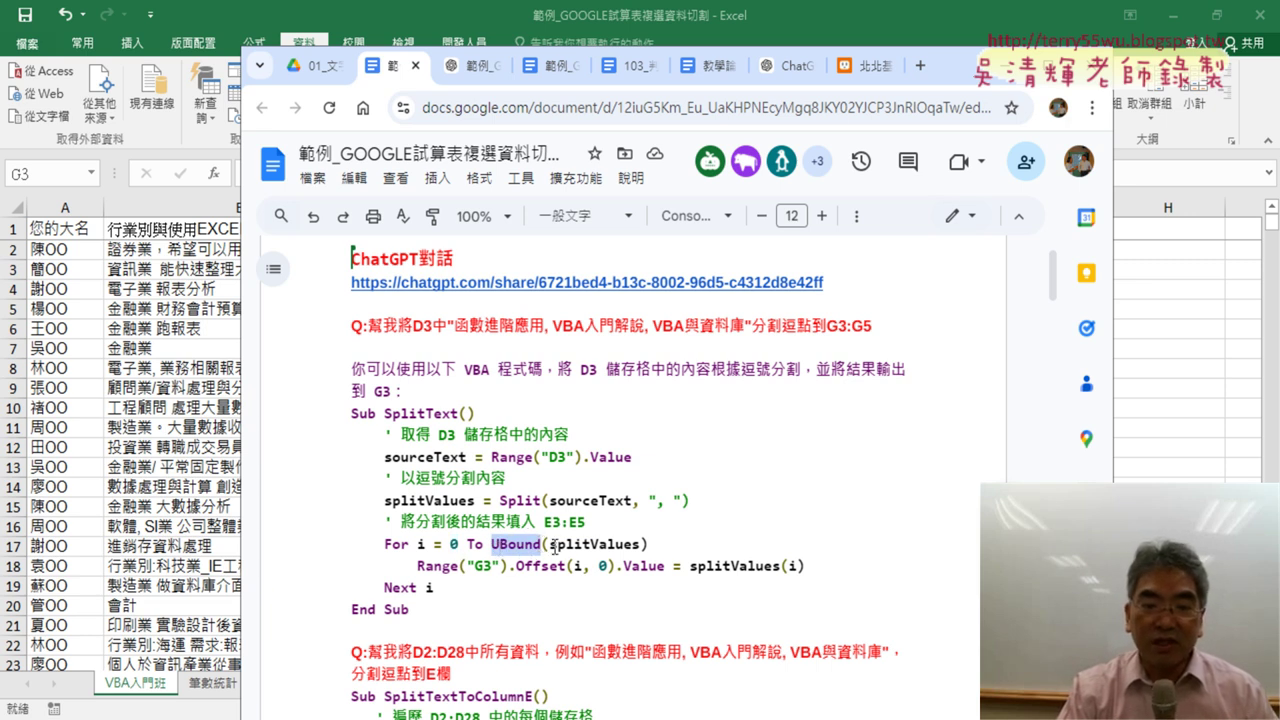
left_click_drag(549, 544, 645, 544)
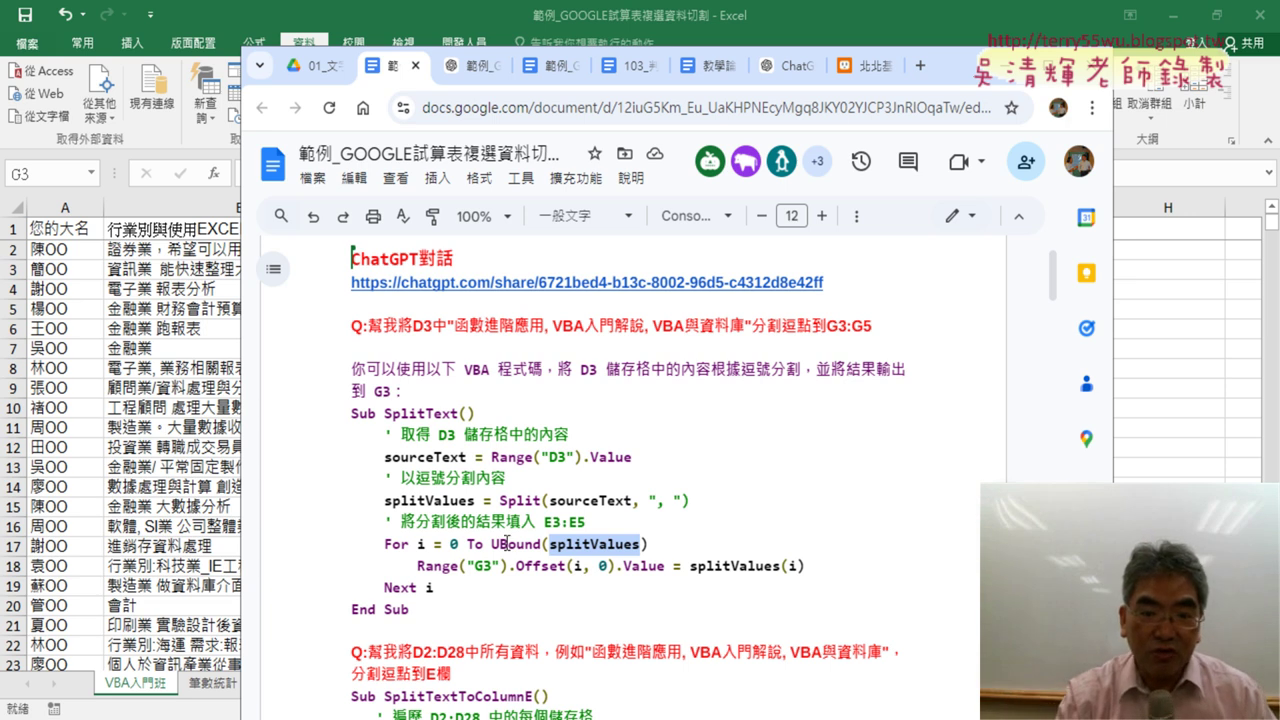
left_click_drag(492, 543, 636, 544)
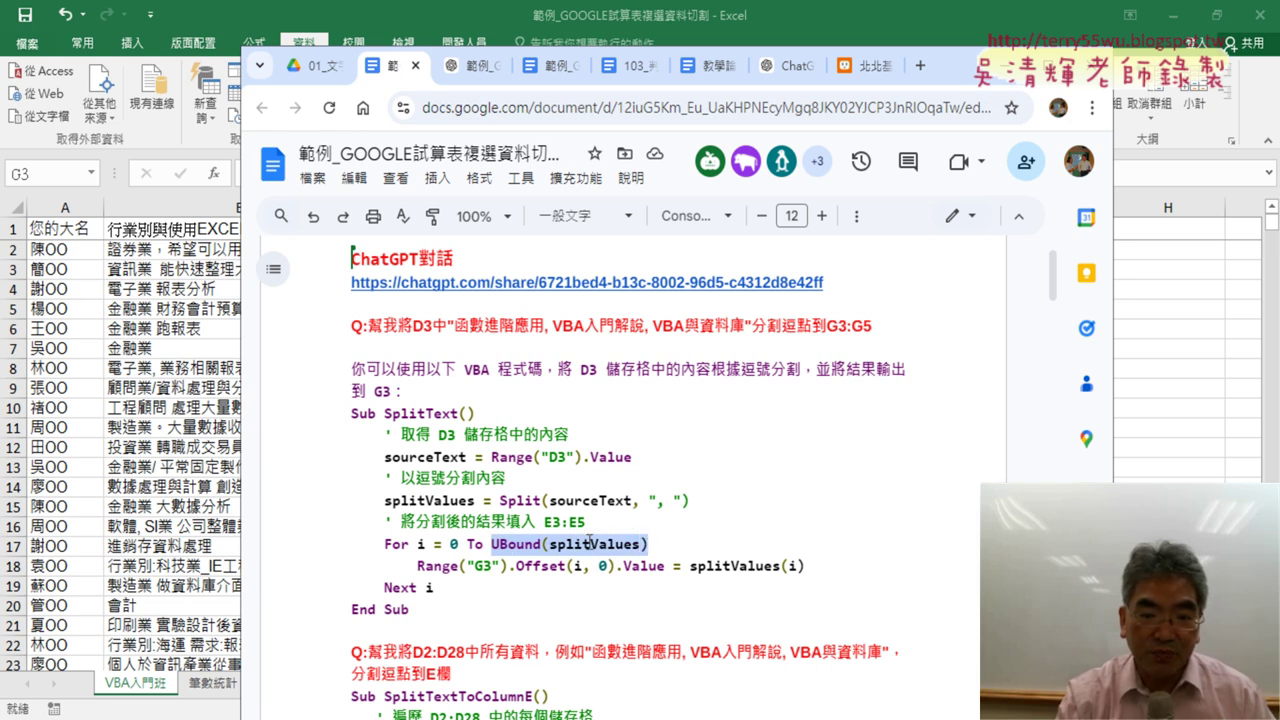
Step: Point out splitValues(i), G3 and Offset, then move the notes window down to reveal Excel
left_click(799, 567)
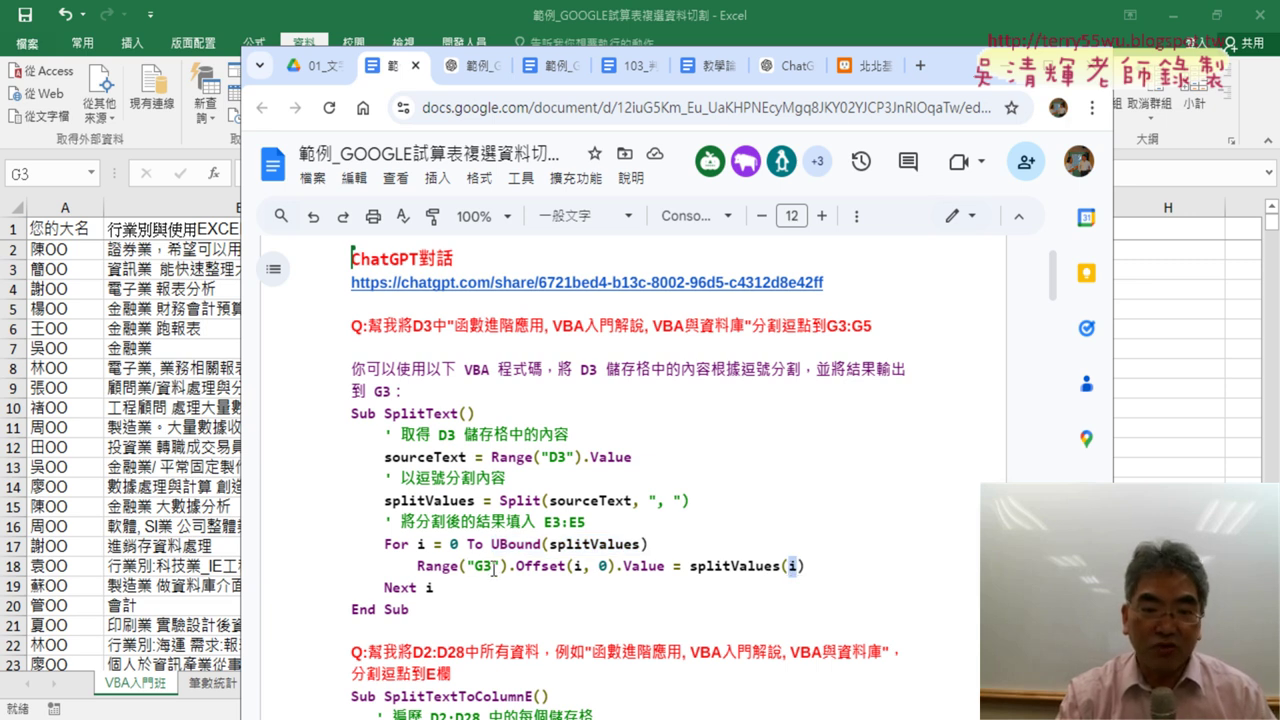
double_click(490, 567)
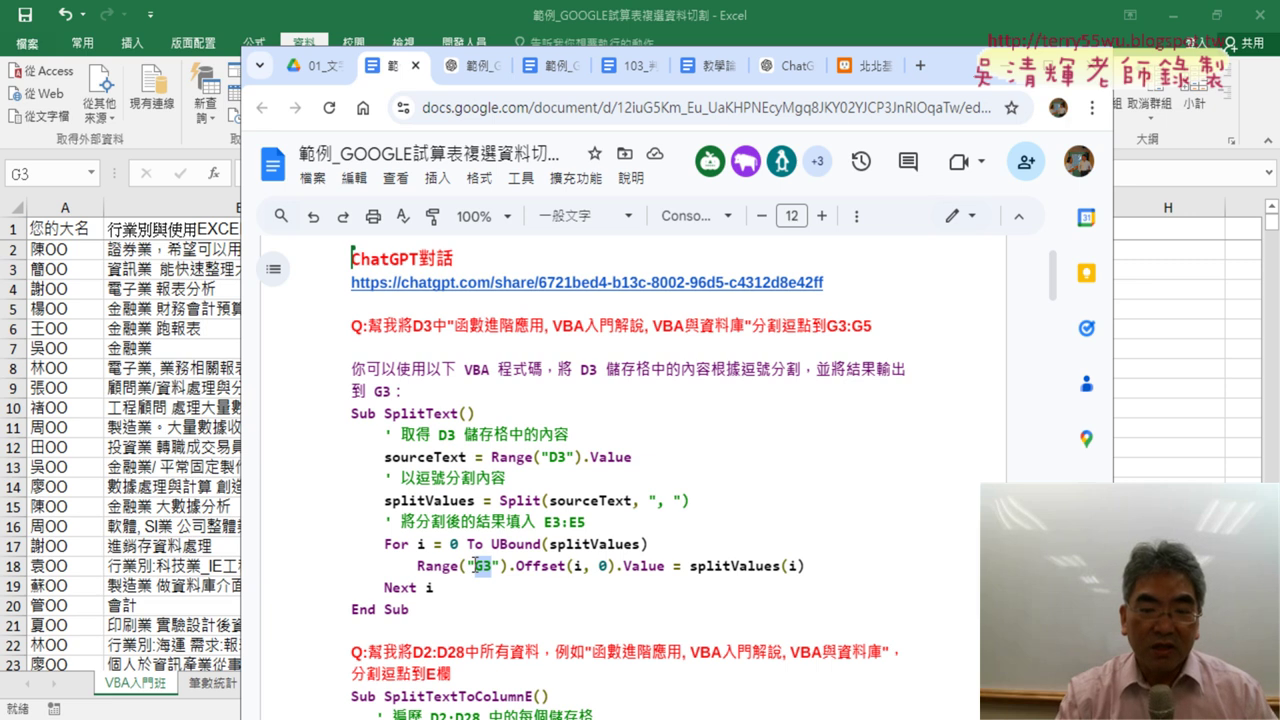
left_click_drag(516, 567, 566, 567)
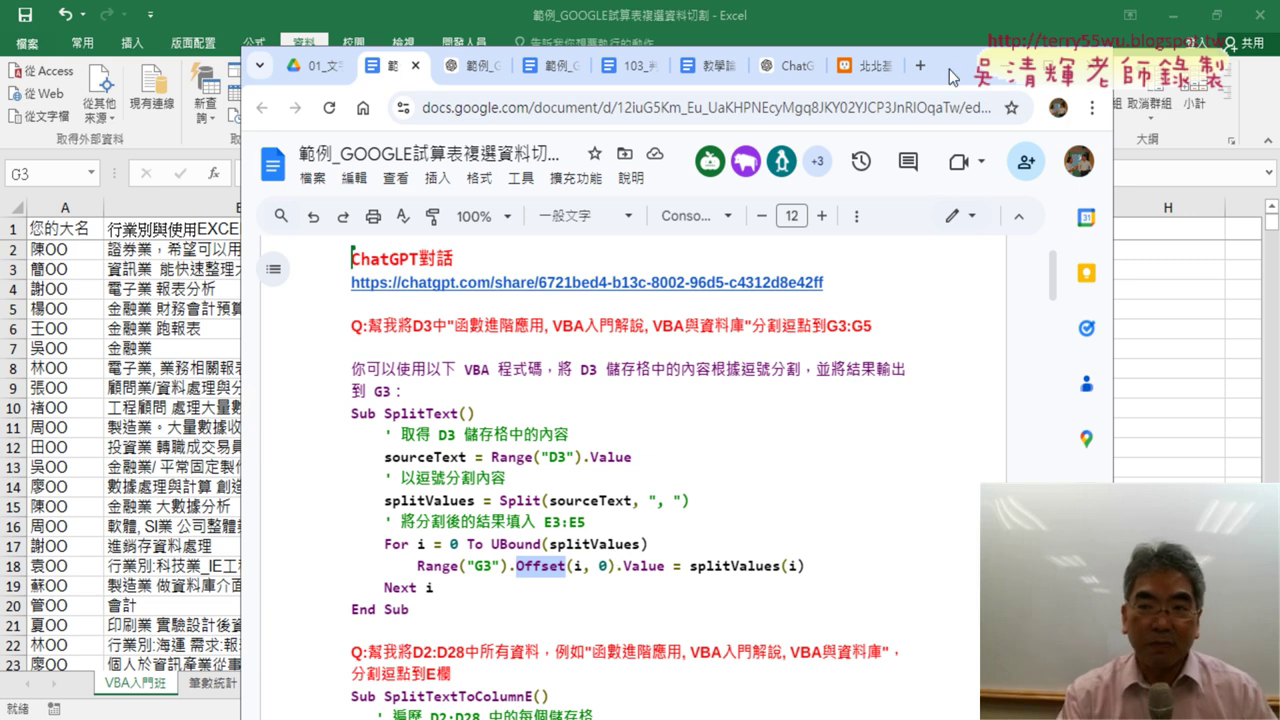
left_click_drag(949, 69, 873, 413)
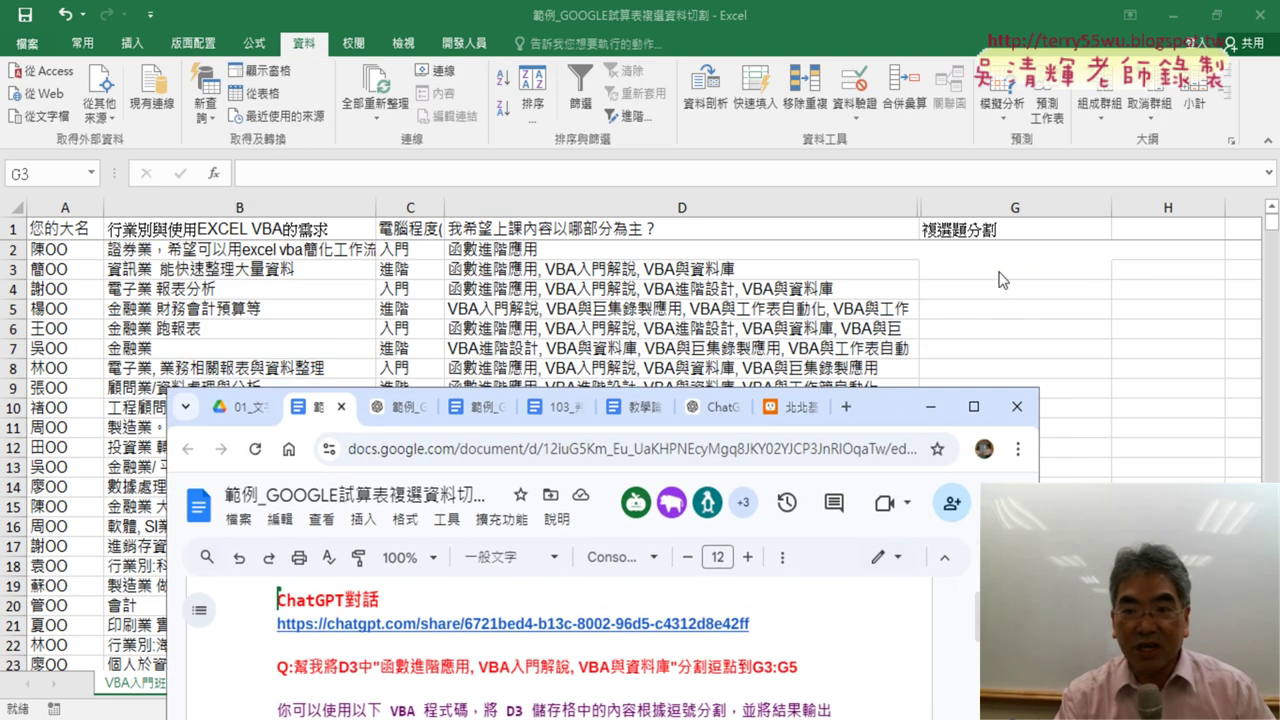
Step: Move the notes back over the sheet and highlight Offset(i, 0) and Range("G3")
left_click_drag(882, 415, 874, 62)
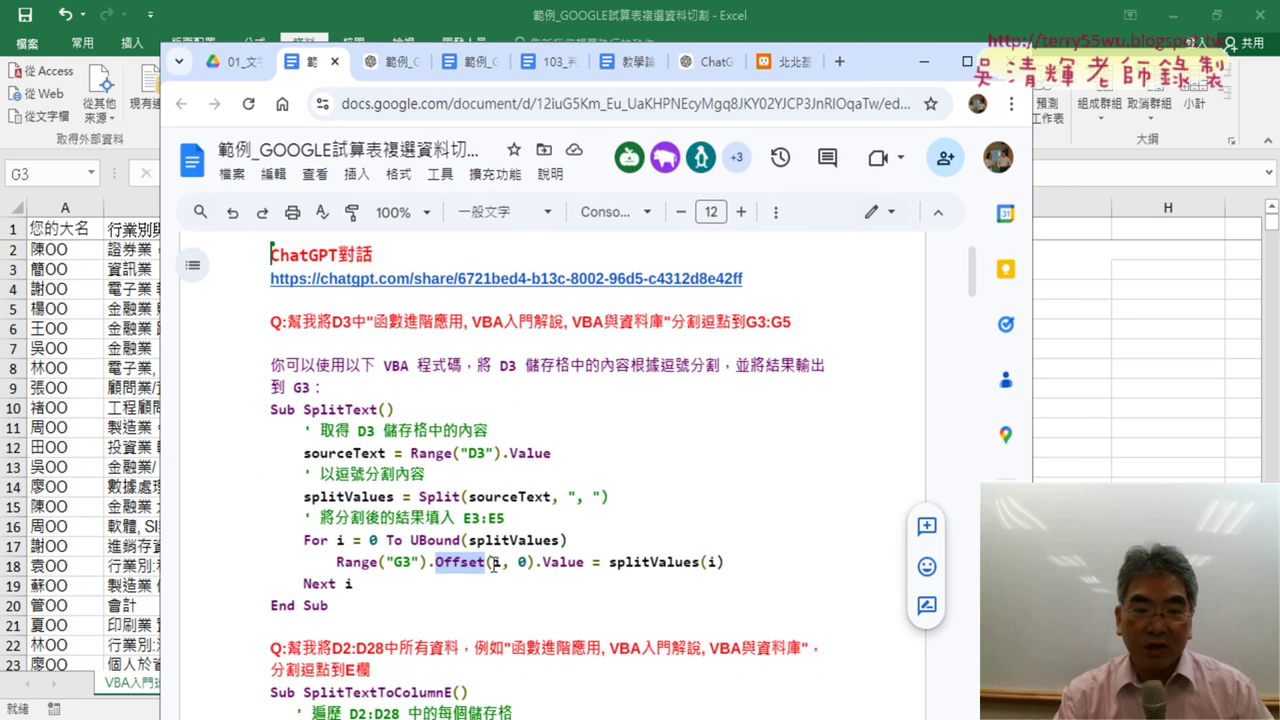
left_click(494, 563)
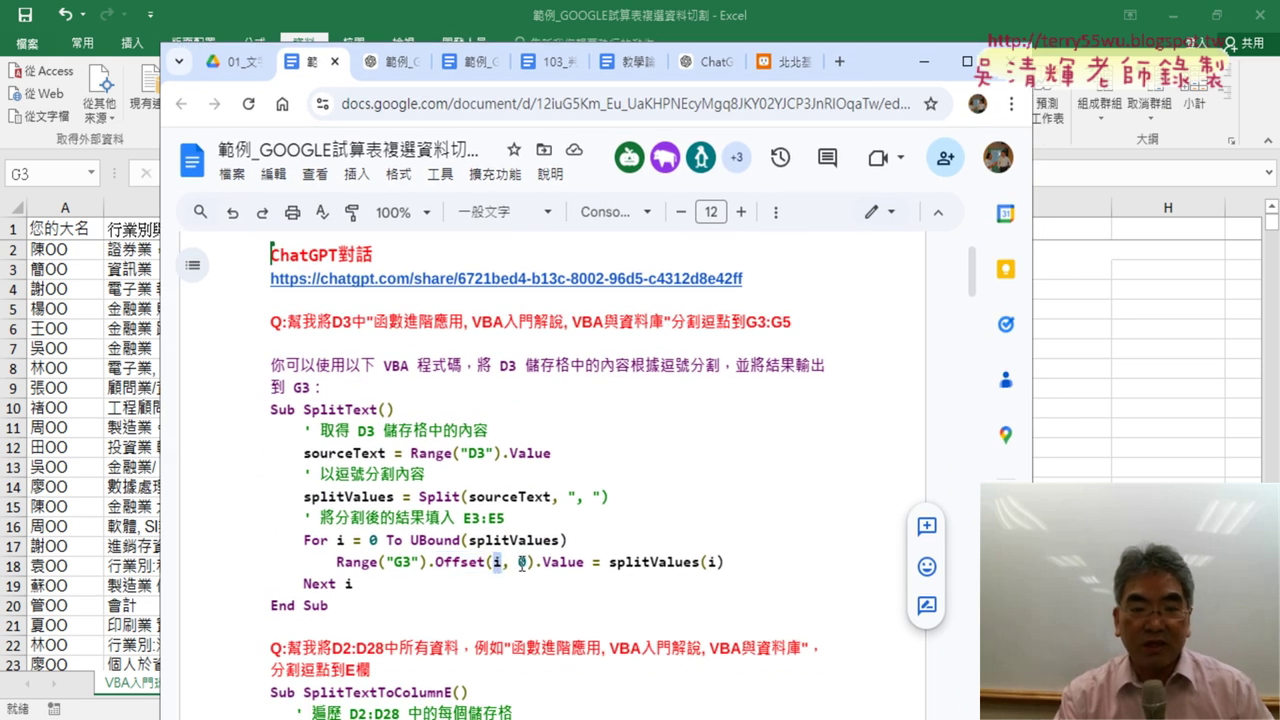
double_click(521, 563)
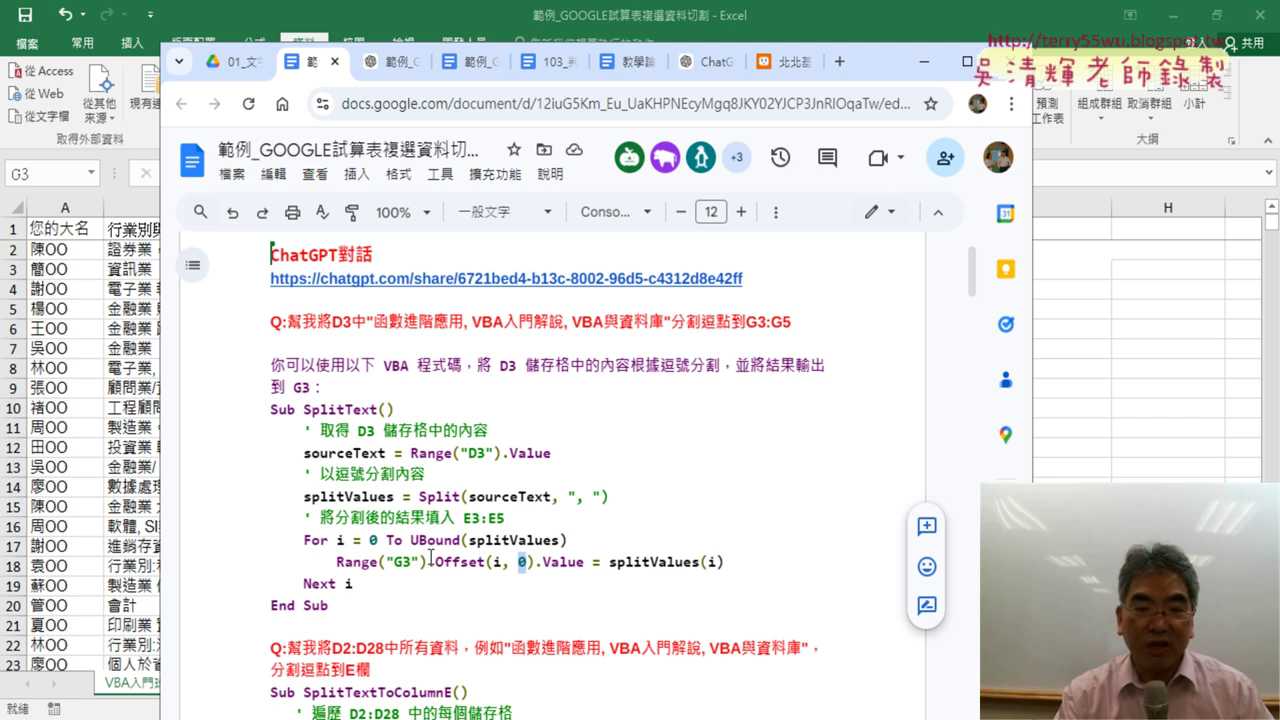
left_click_drag(434, 562, 528, 562)
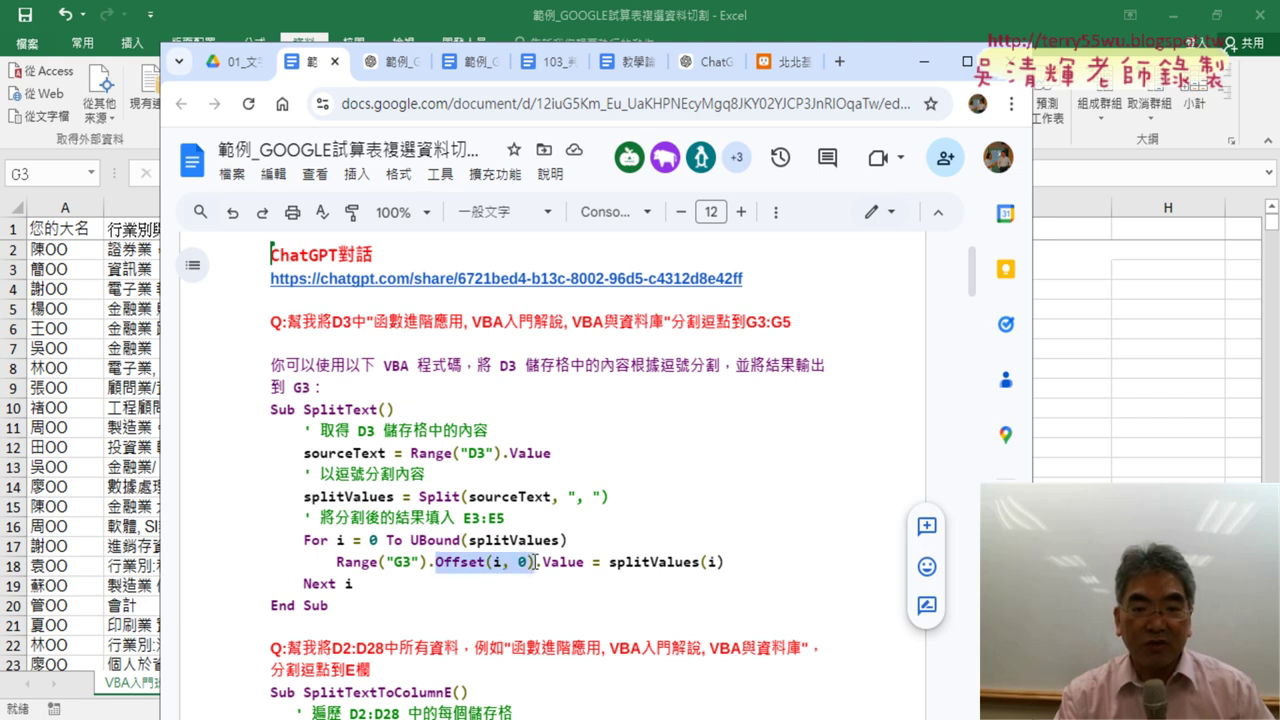
left_click(370, 541)
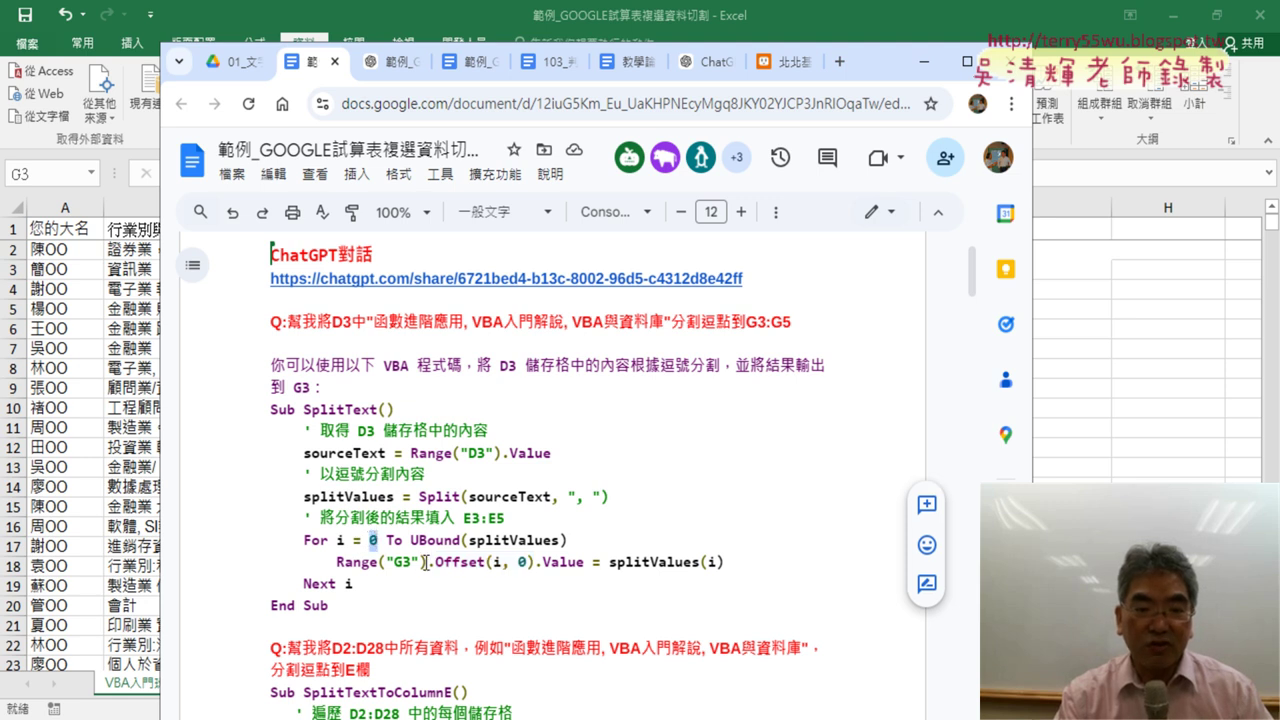
left_click_drag(427, 562, 336, 562)
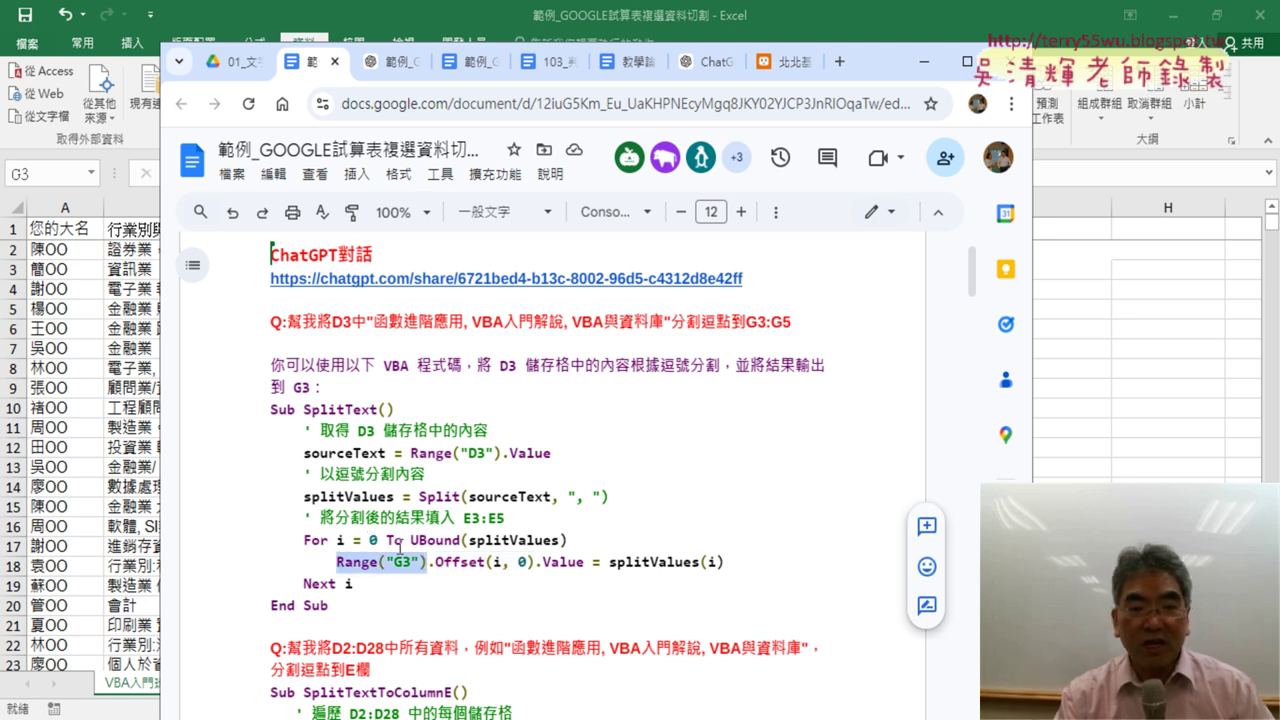
Step: Explain Offset's row offset i and column offset 0, then highlight splitValues(i)
double_click(496, 563)
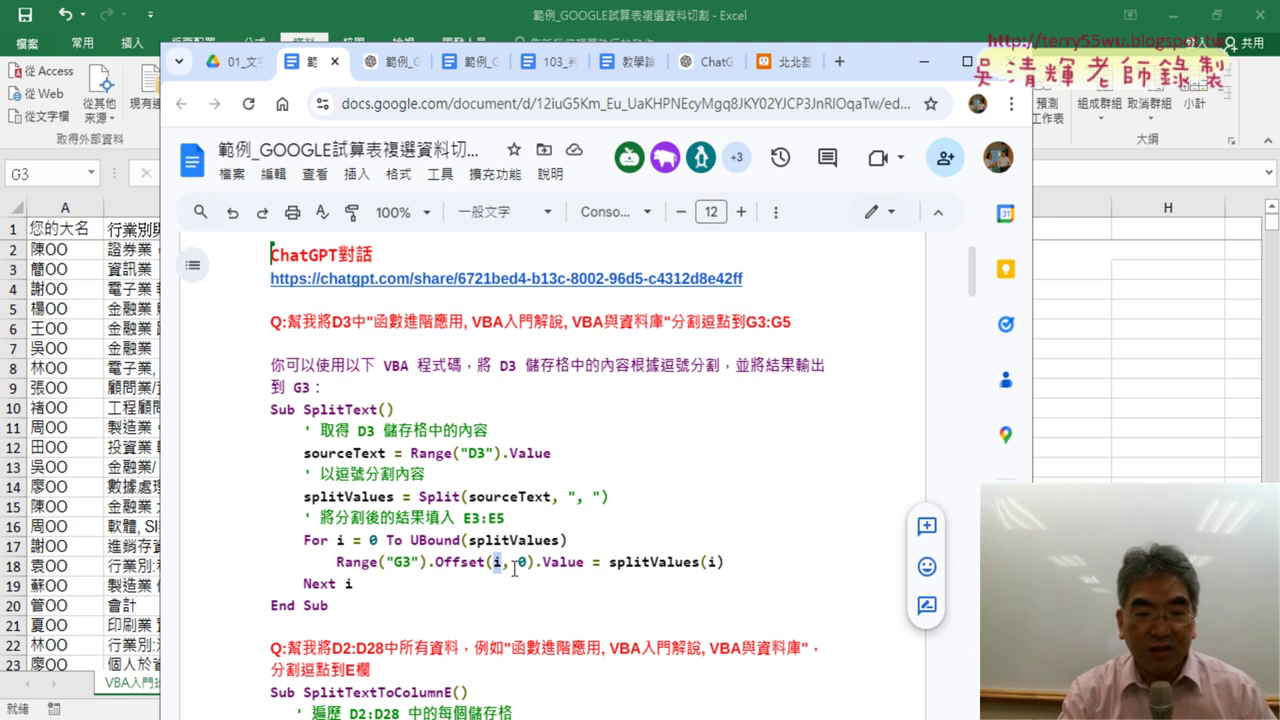
double_click(522, 563)
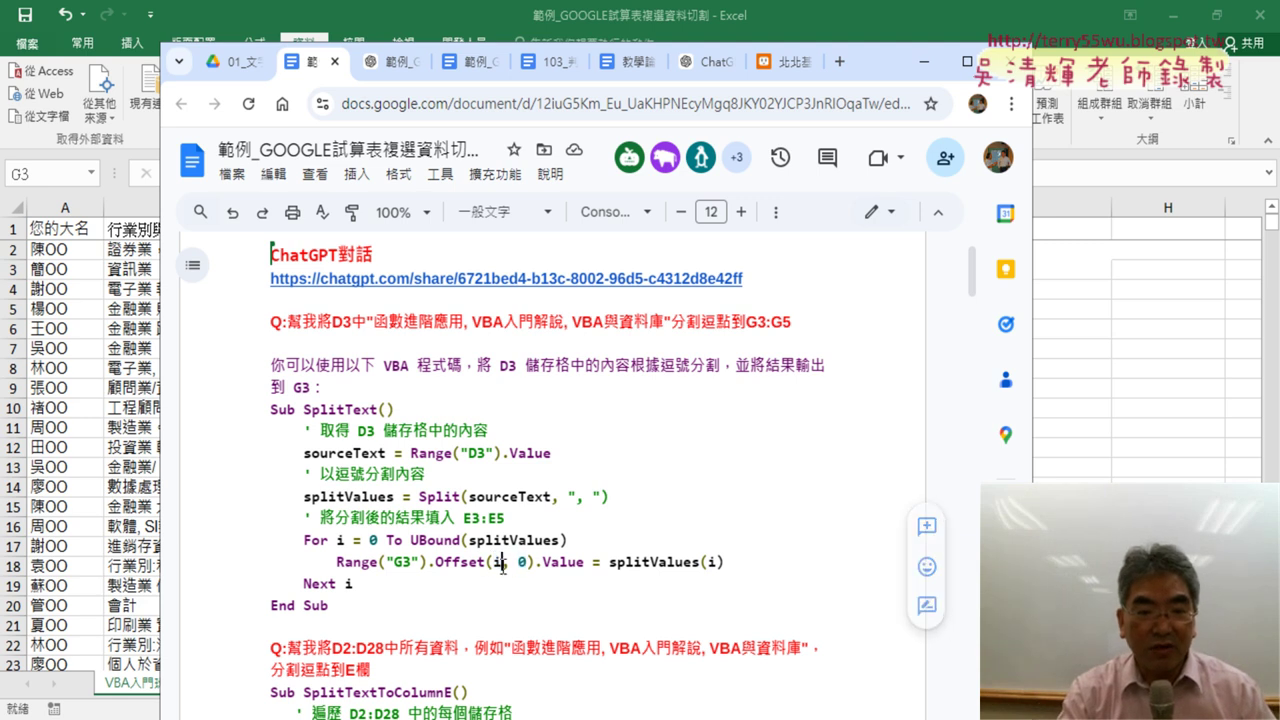
double_click(497, 563)
double_click(521, 563)
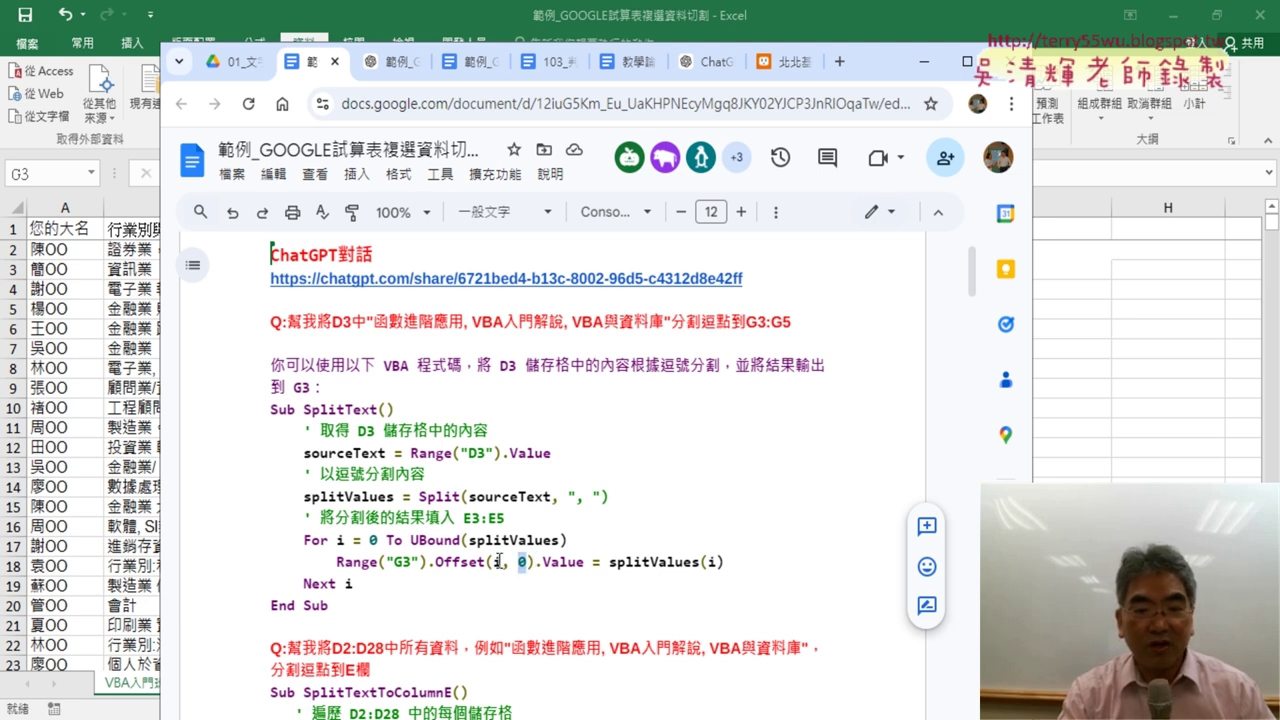
double_click(498, 563)
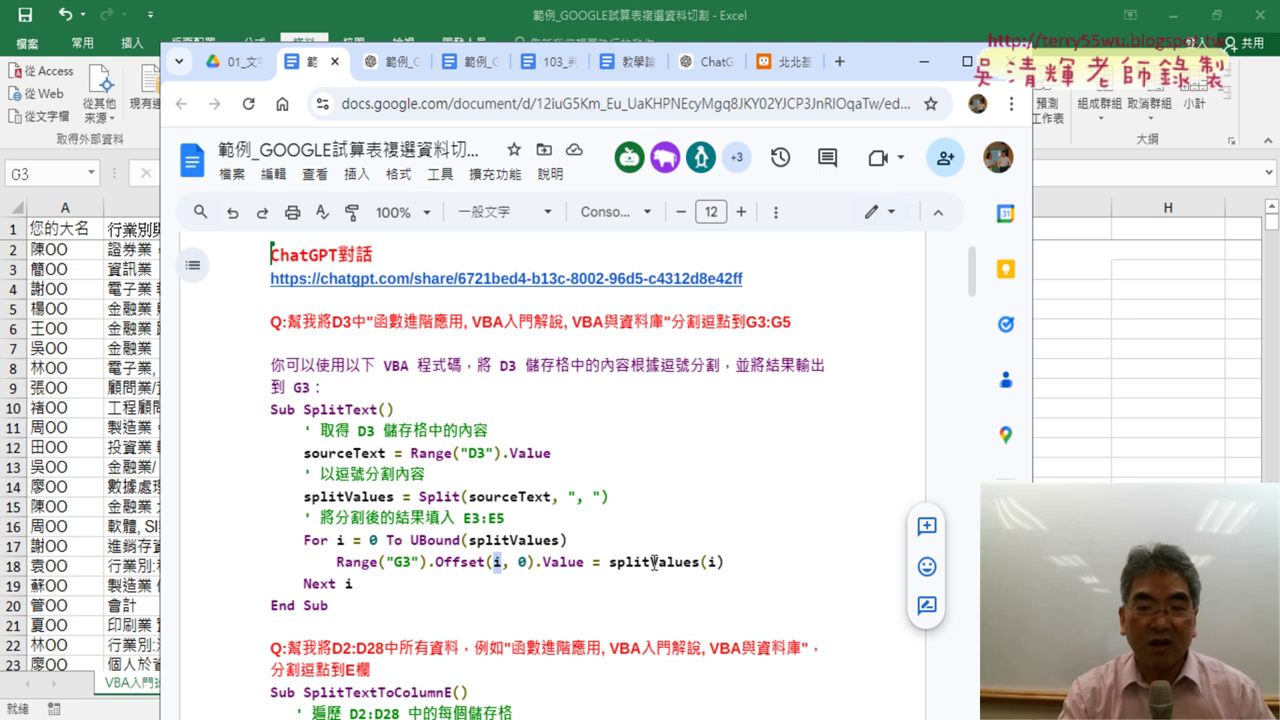
left_click_drag(725, 563, 619, 569)
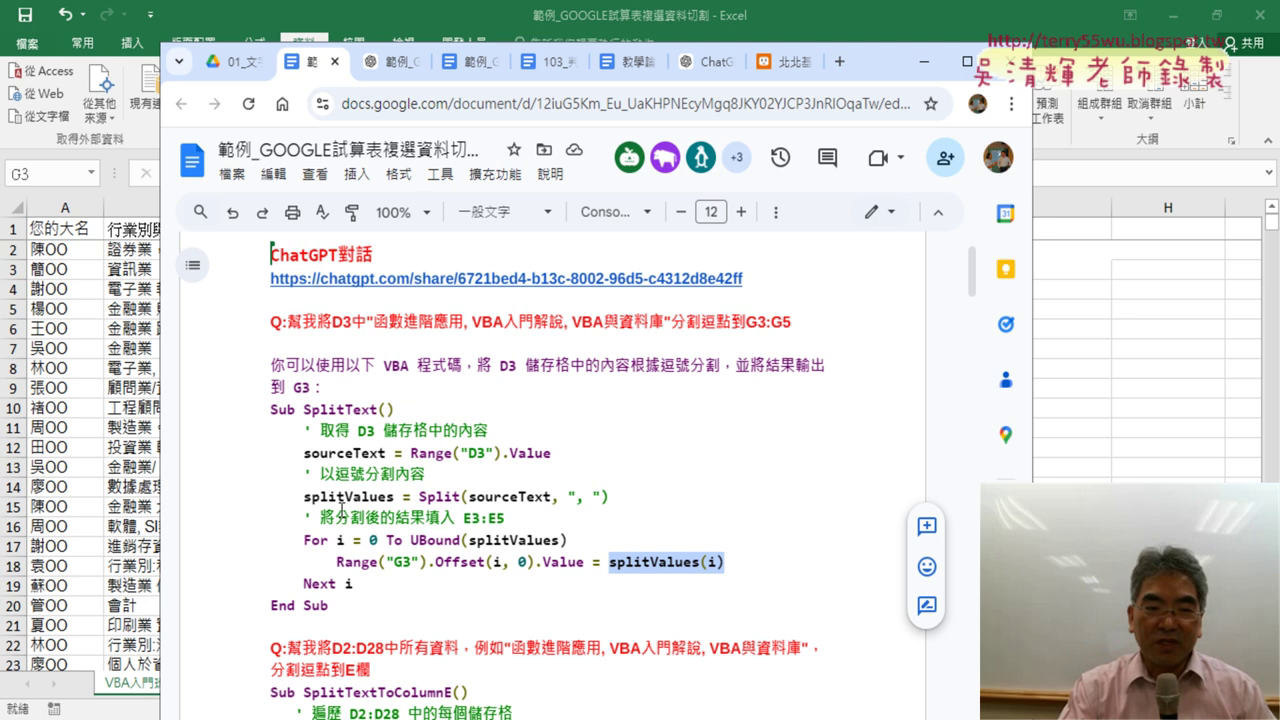
Step: Revisit splitValues and Offset(i, 0), then select the whole SplitText macro for copying
left_click_drag(305, 496, 396, 496)
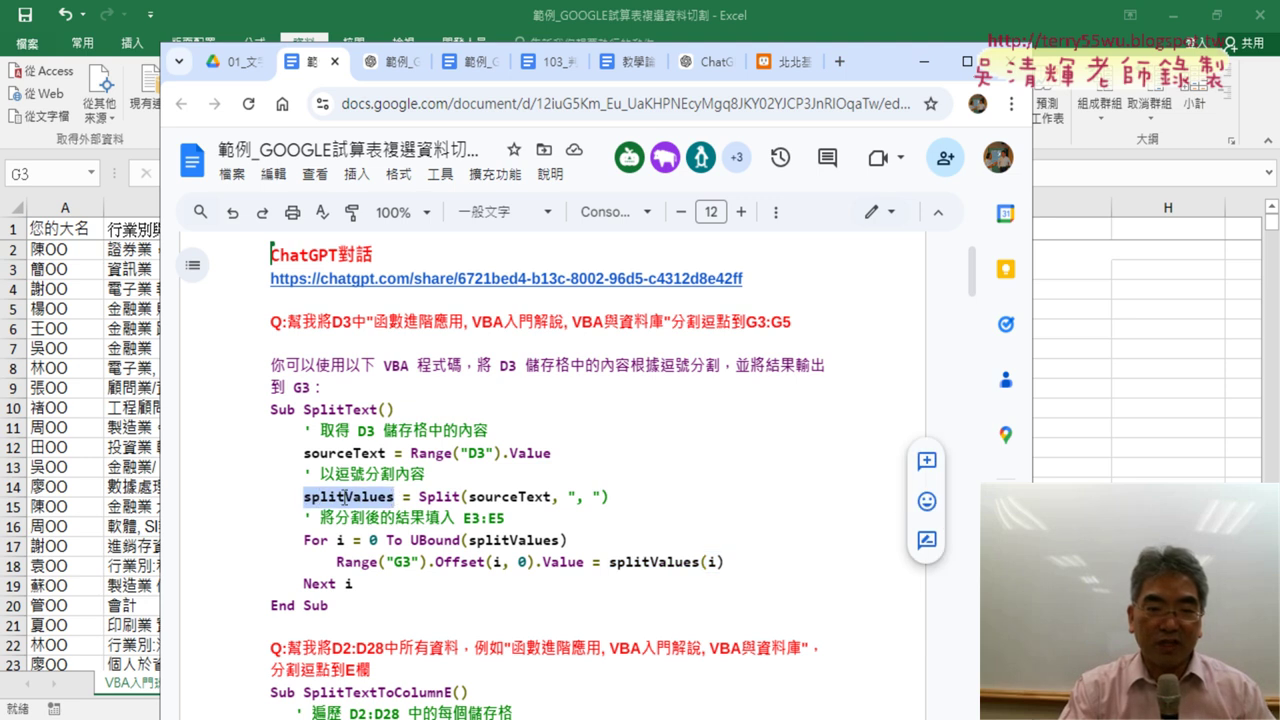
left_click_drag(435, 562, 480, 562)
left_click(497, 563)
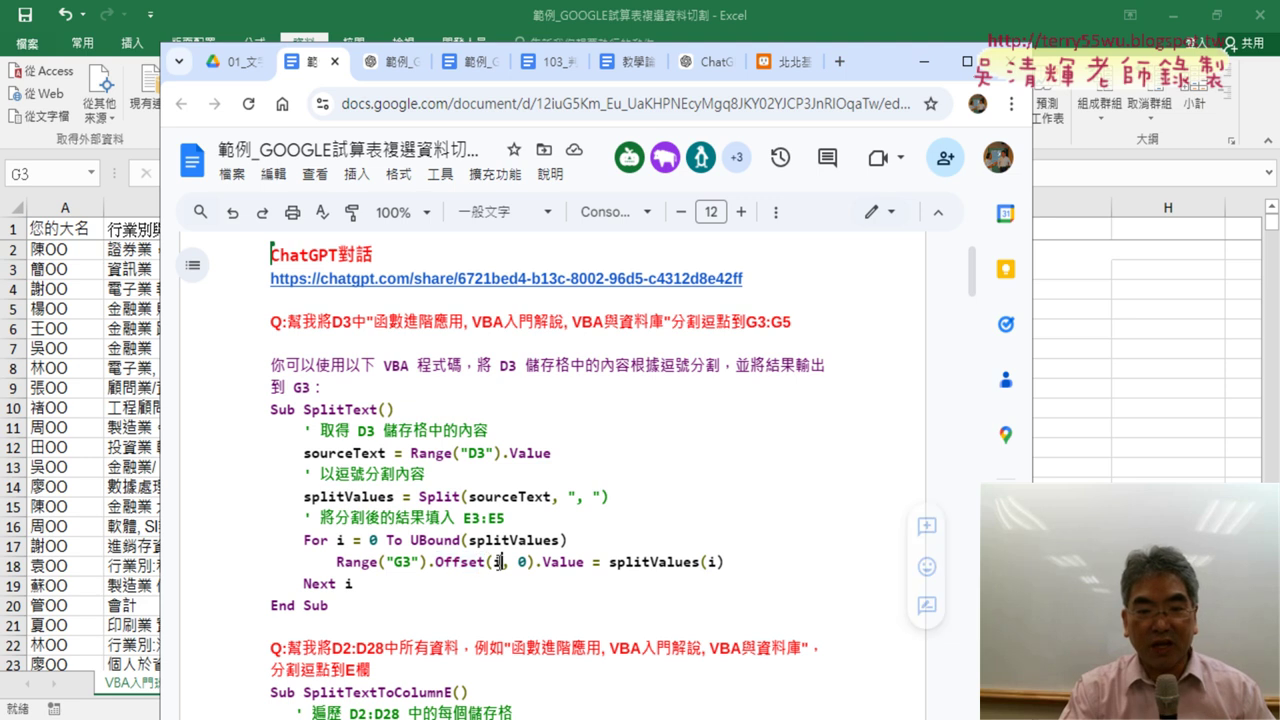
double_click(520, 562)
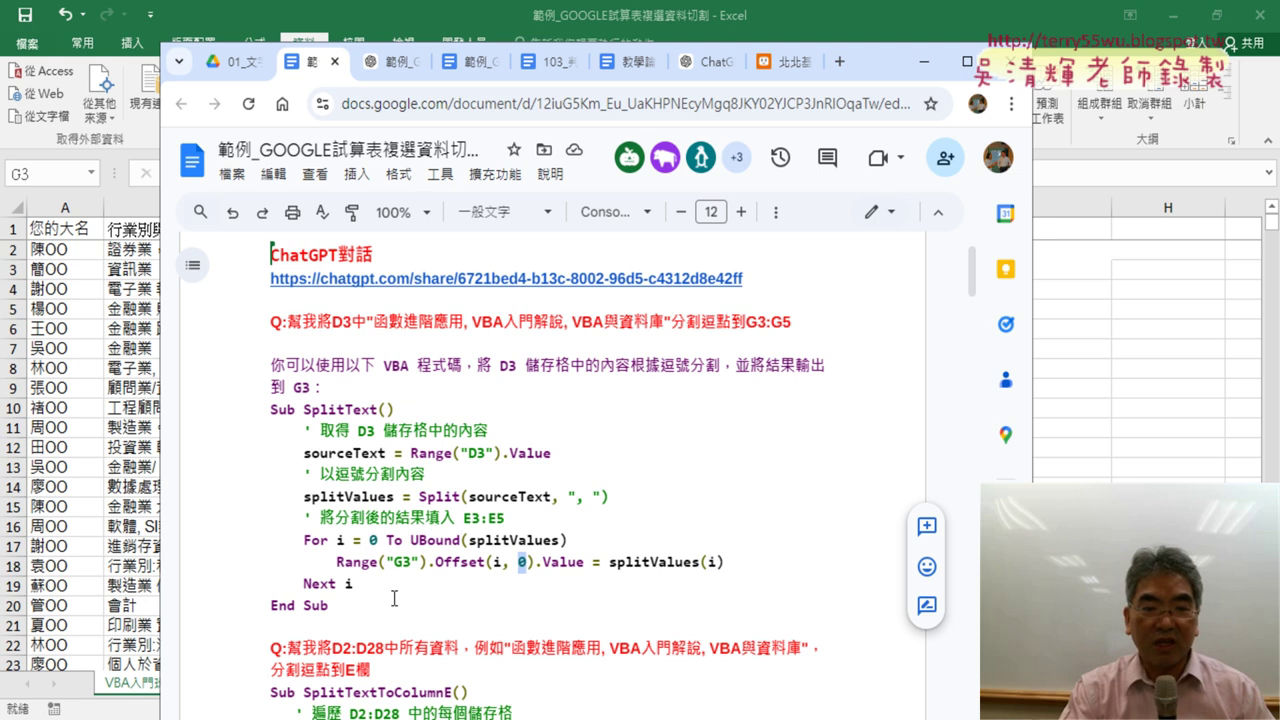
left_click_drag(350, 605, 255, 410)
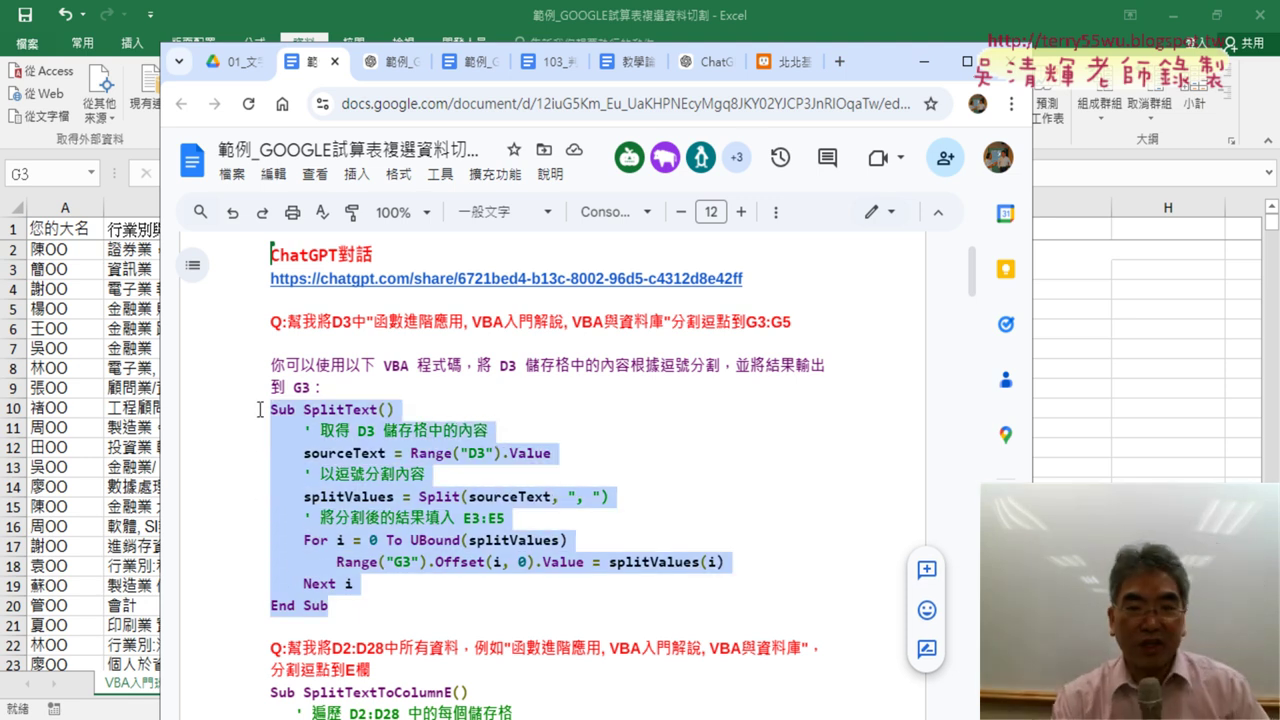
Step: Open the VBA editor from Developer, insert Module1 and paste the SplitText macro
left_click(925, 78)
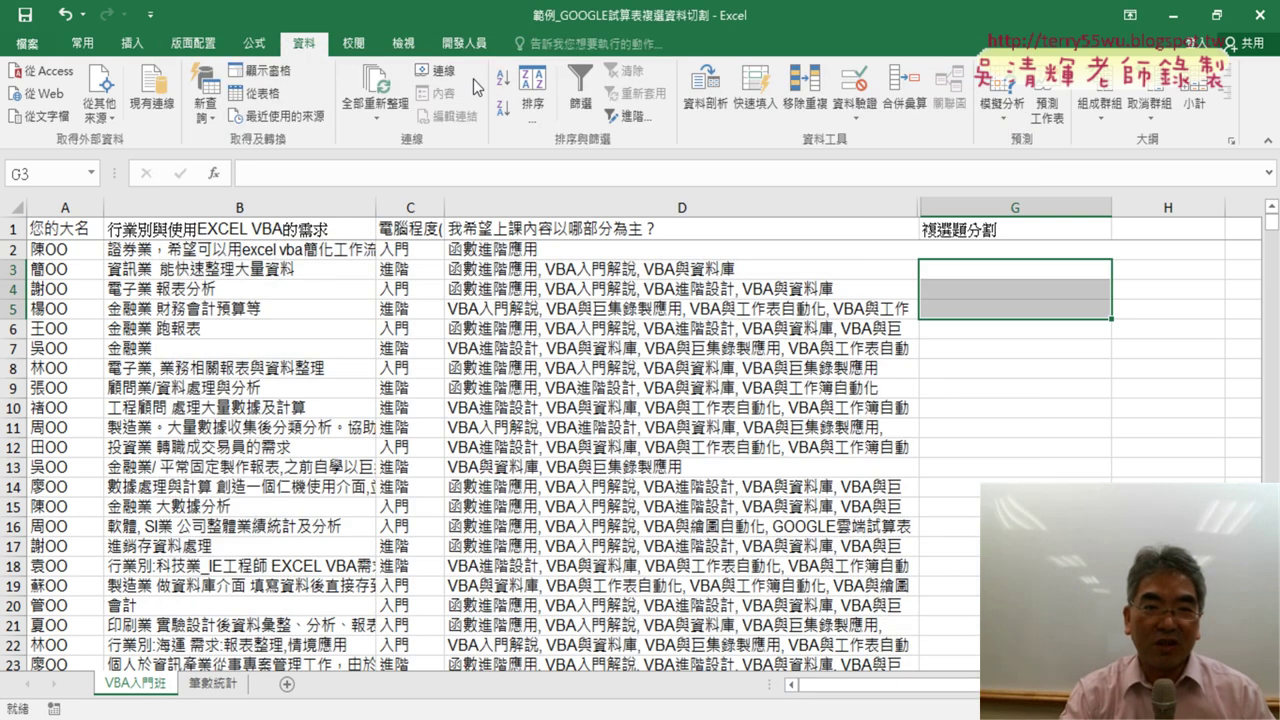
left_click(464, 43)
left_click(47, 108)
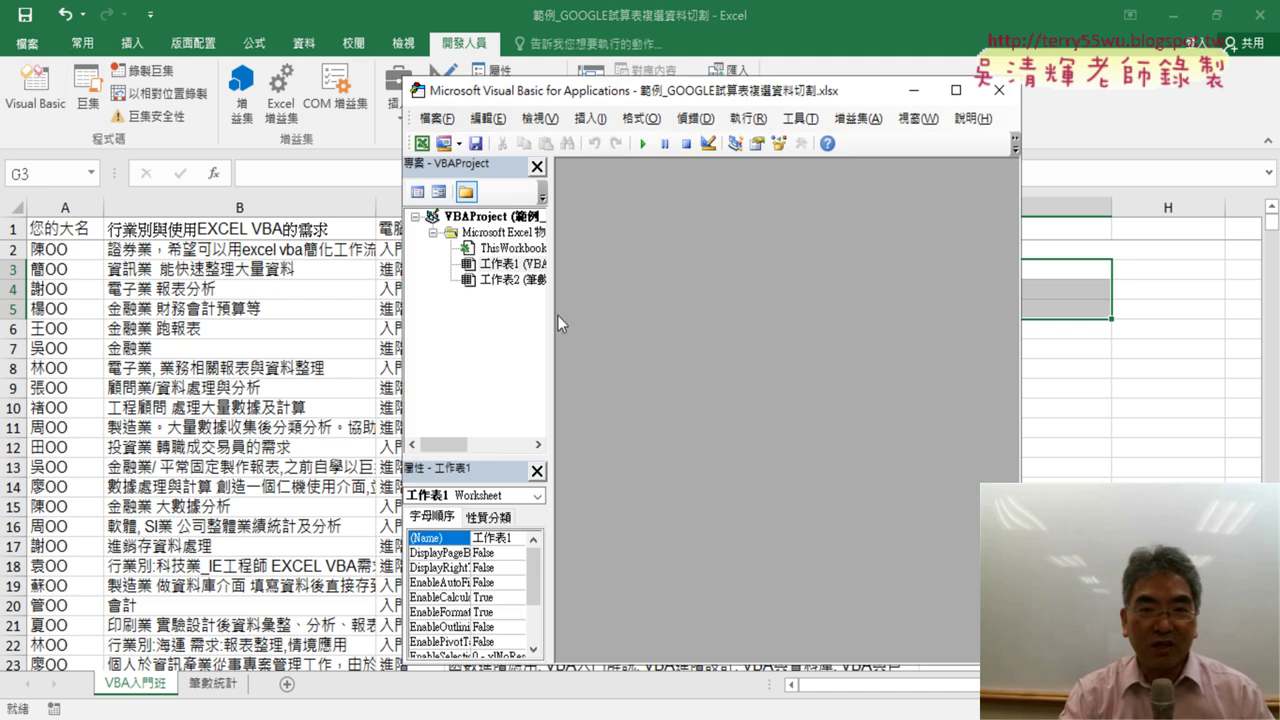
left_click(590, 118)
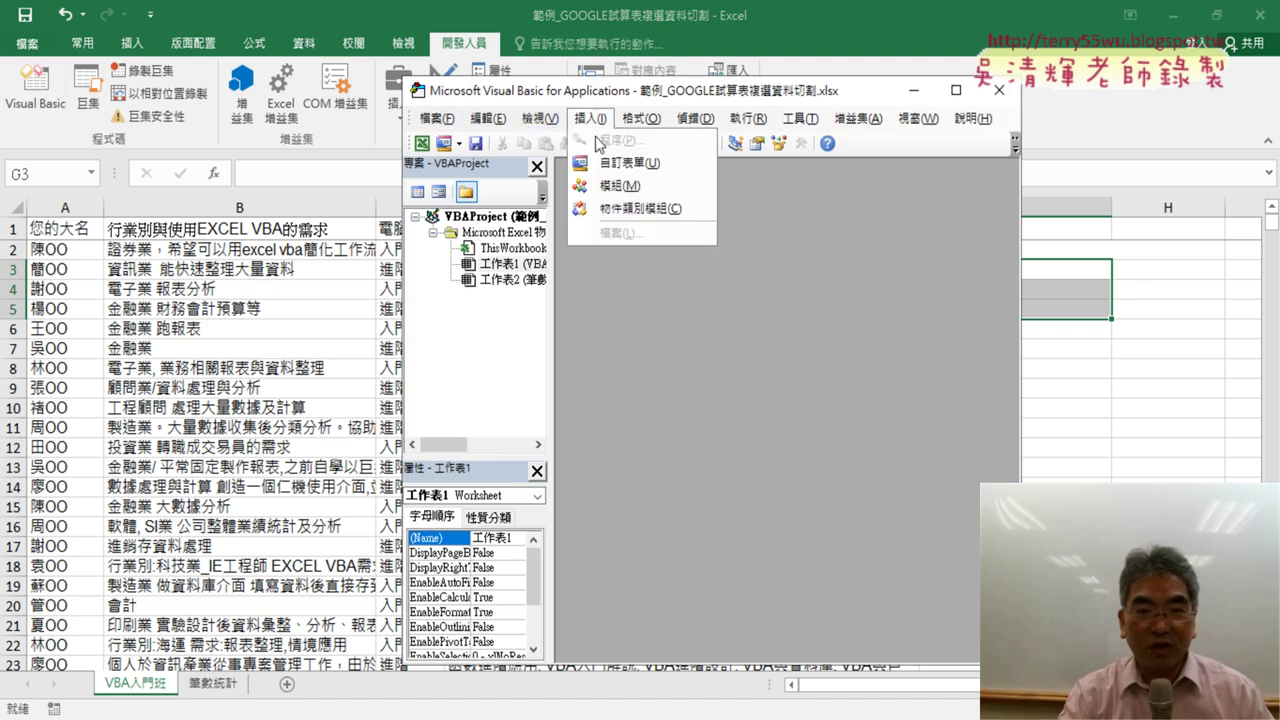
left_click(606, 181)
left_click_drag(620, 90, 285, 75)
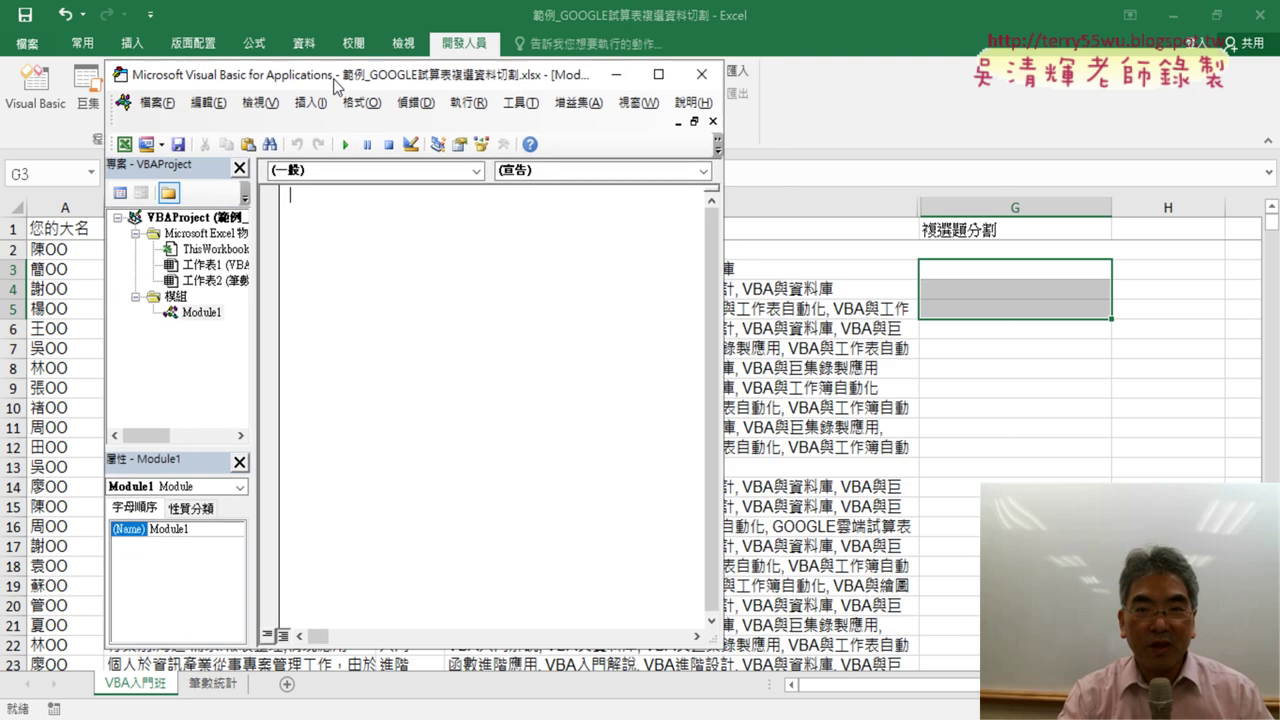
right_click(329, 218)
left_click(355, 280)
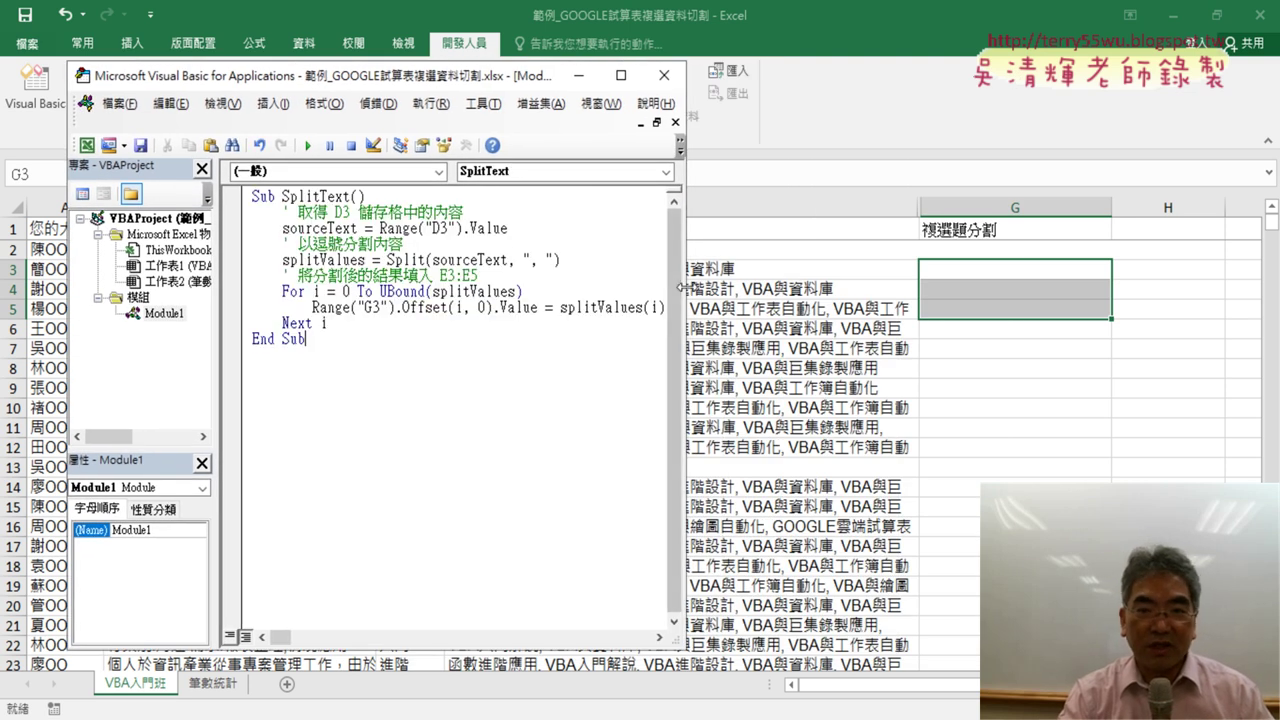
Step: Resize the VBA editor and its project panes so column D and full code lines show
left_click_drag(686, 283, 533, 283)
left_click(388, 264)
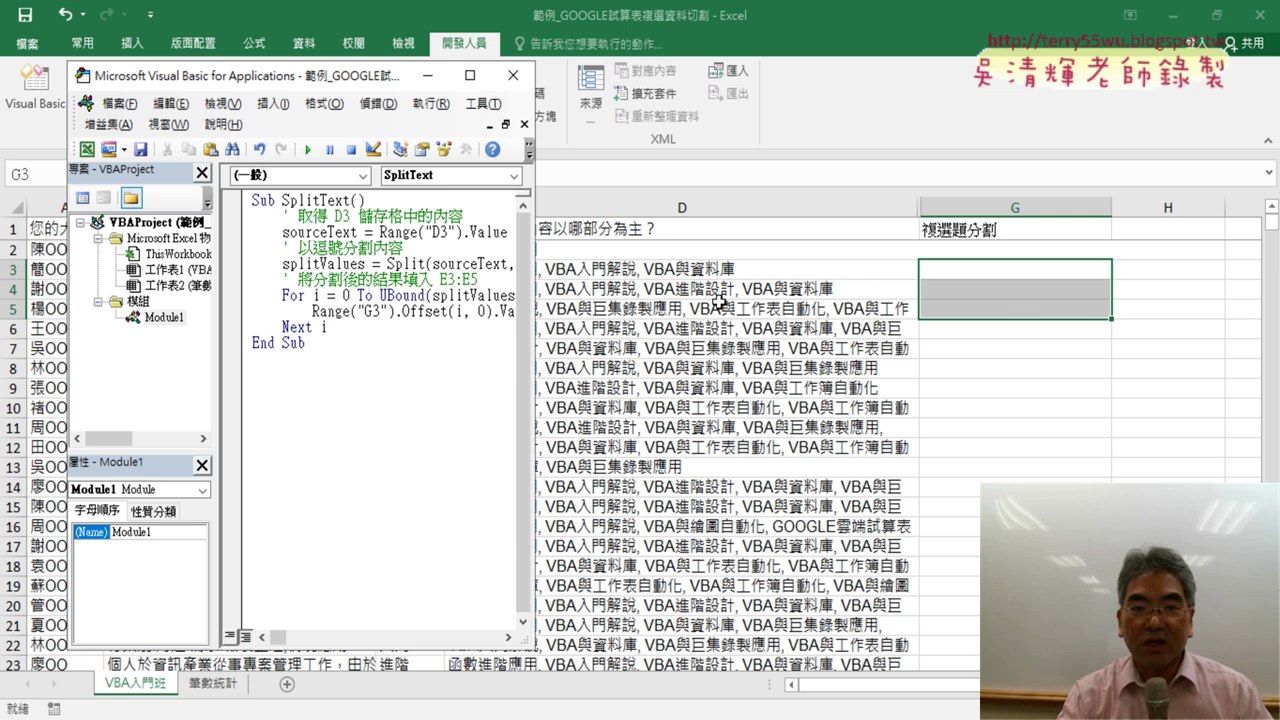
left_click_drag(215, 284, 151, 284)
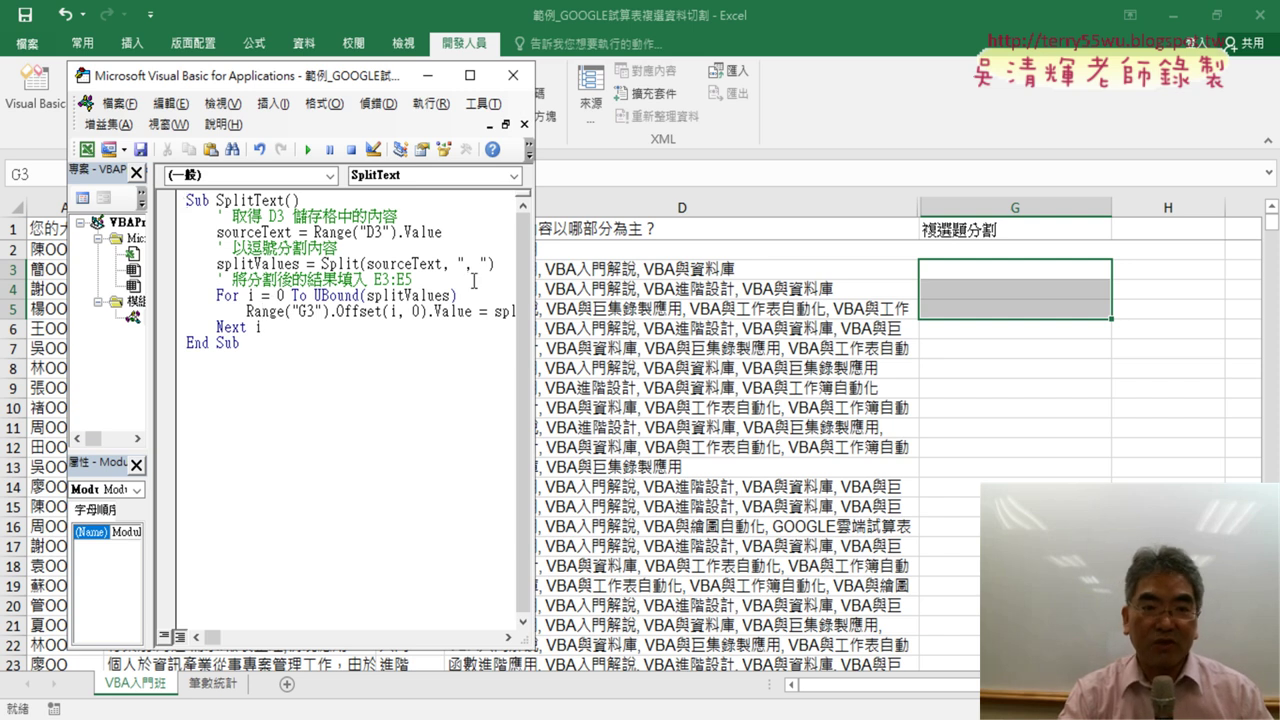
left_click_drag(533, 264, 643, 262)
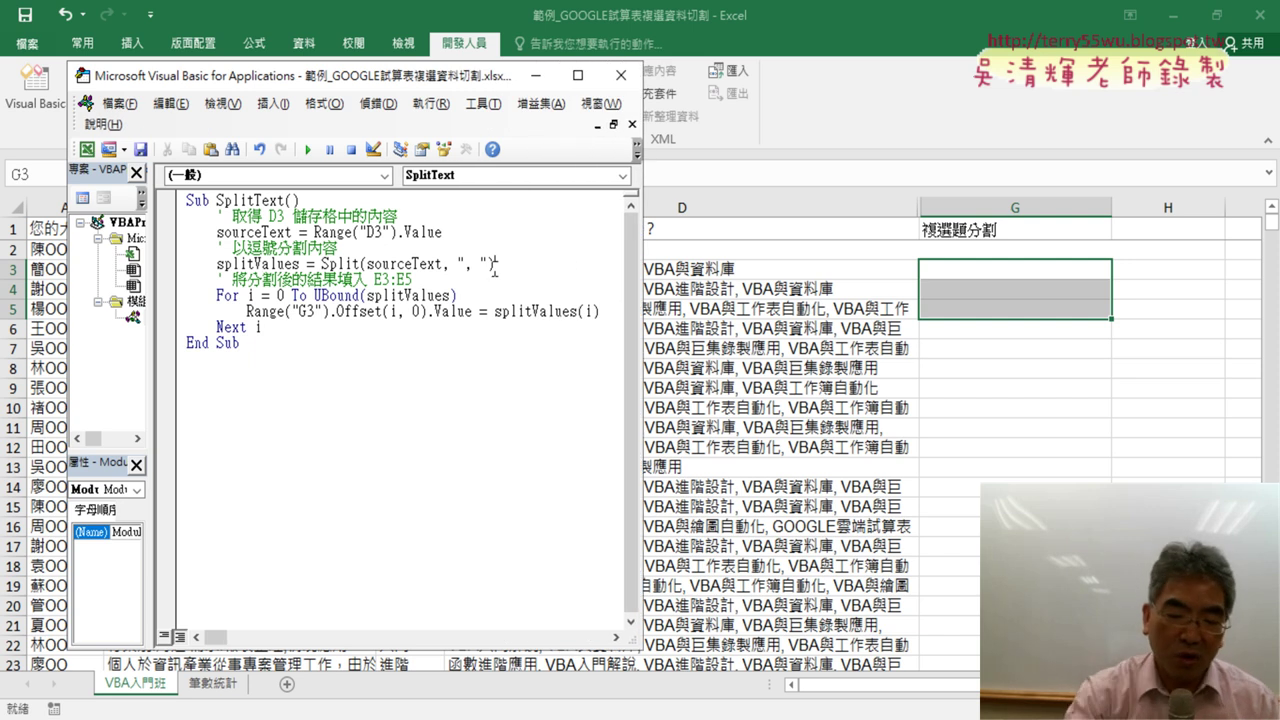
Step: Step through SplitText with F8 to the For loop line, then select splitValues
key("F8")
key("F8")
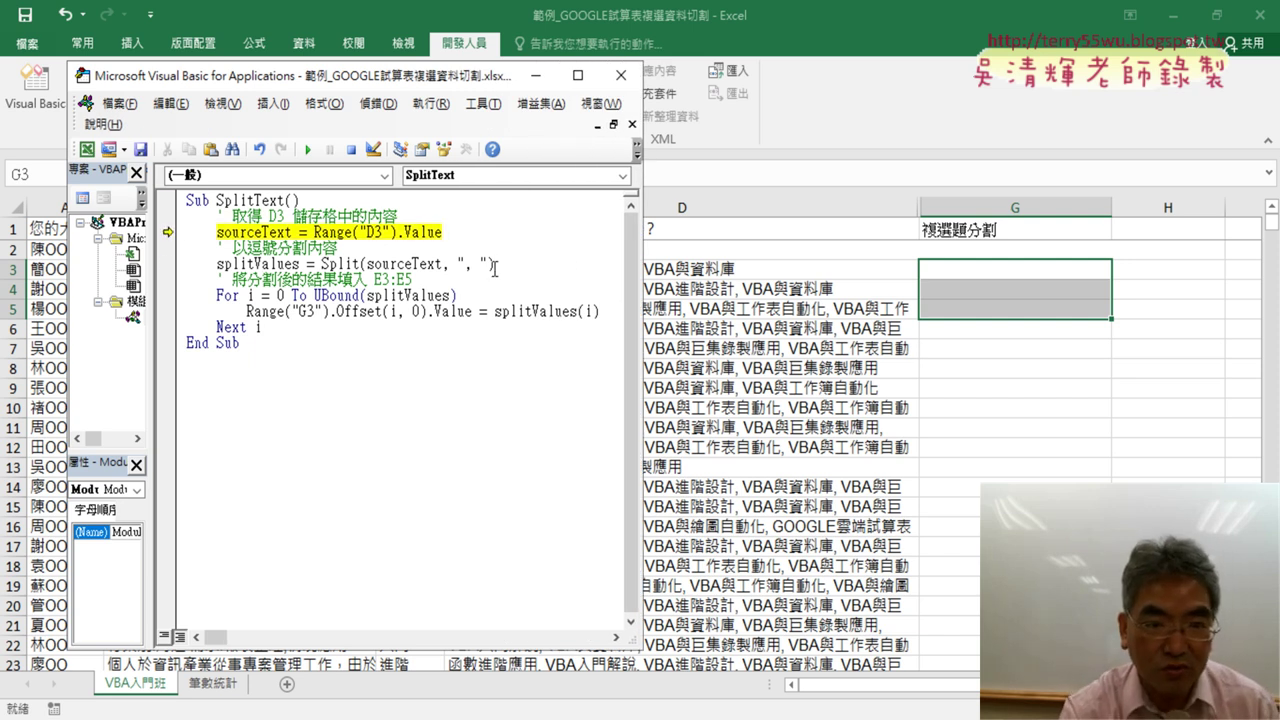
key("F8")
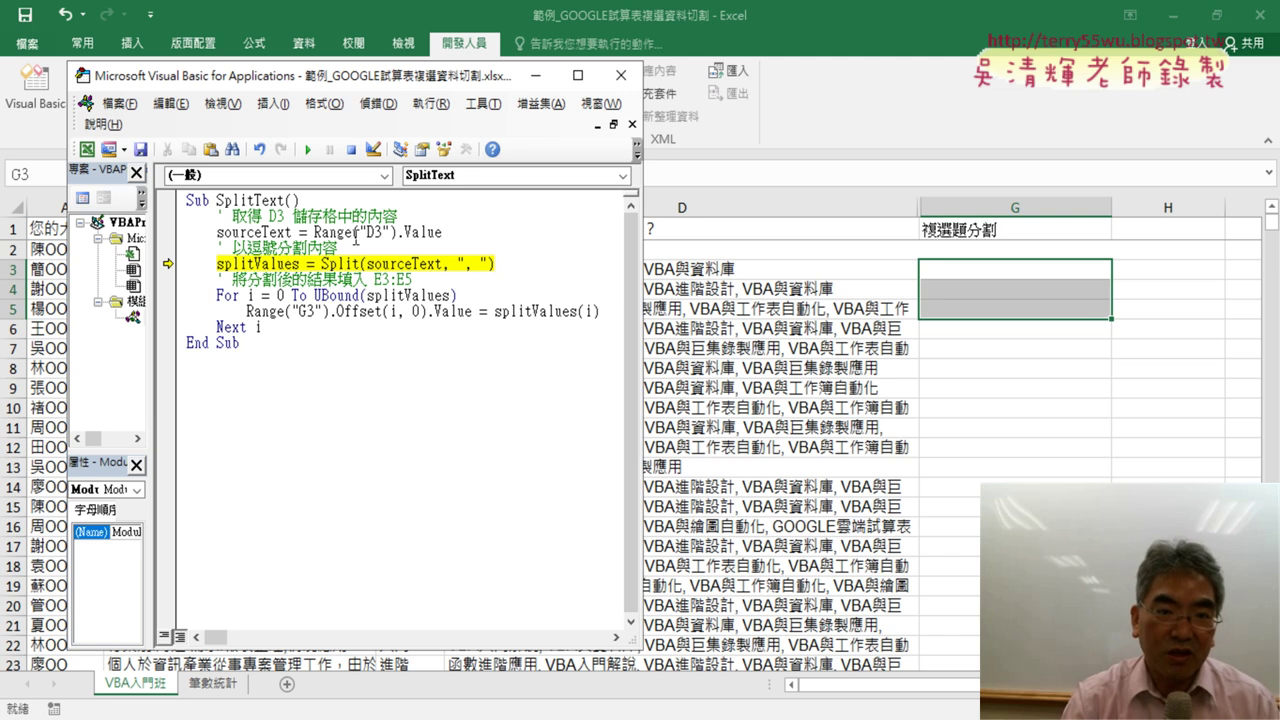
mouse_move(258, 229)
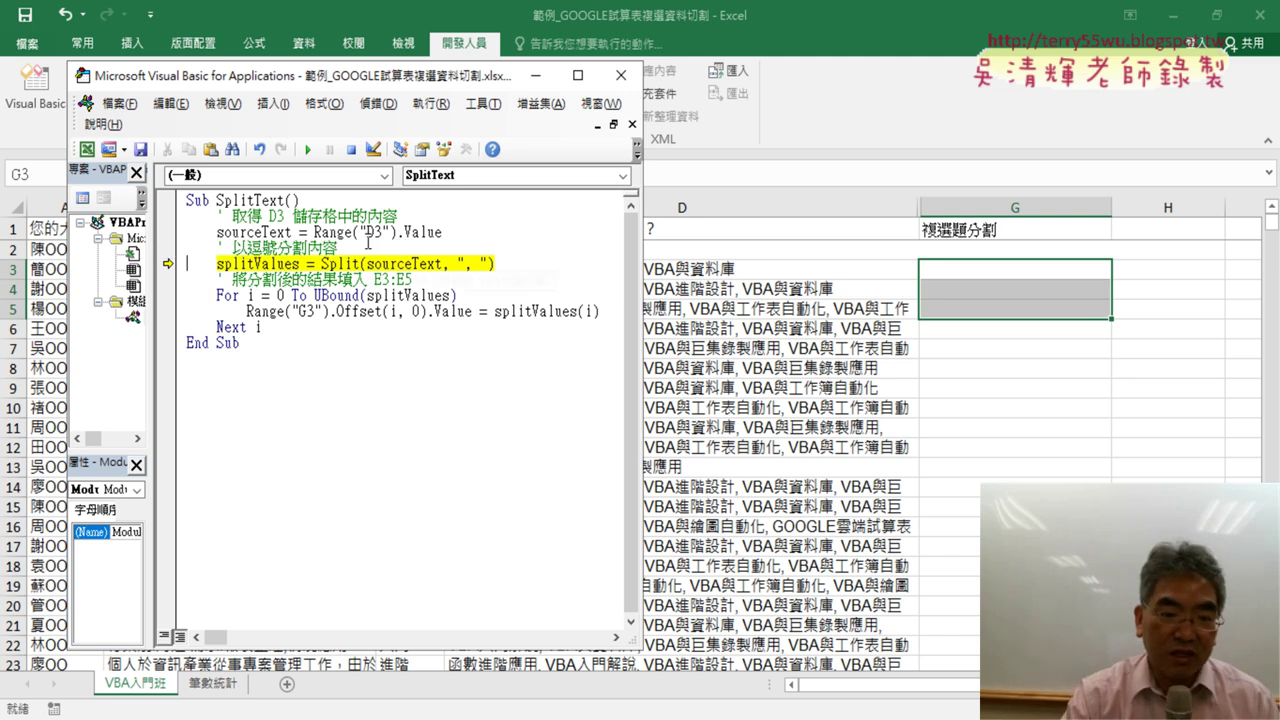
key("F8")
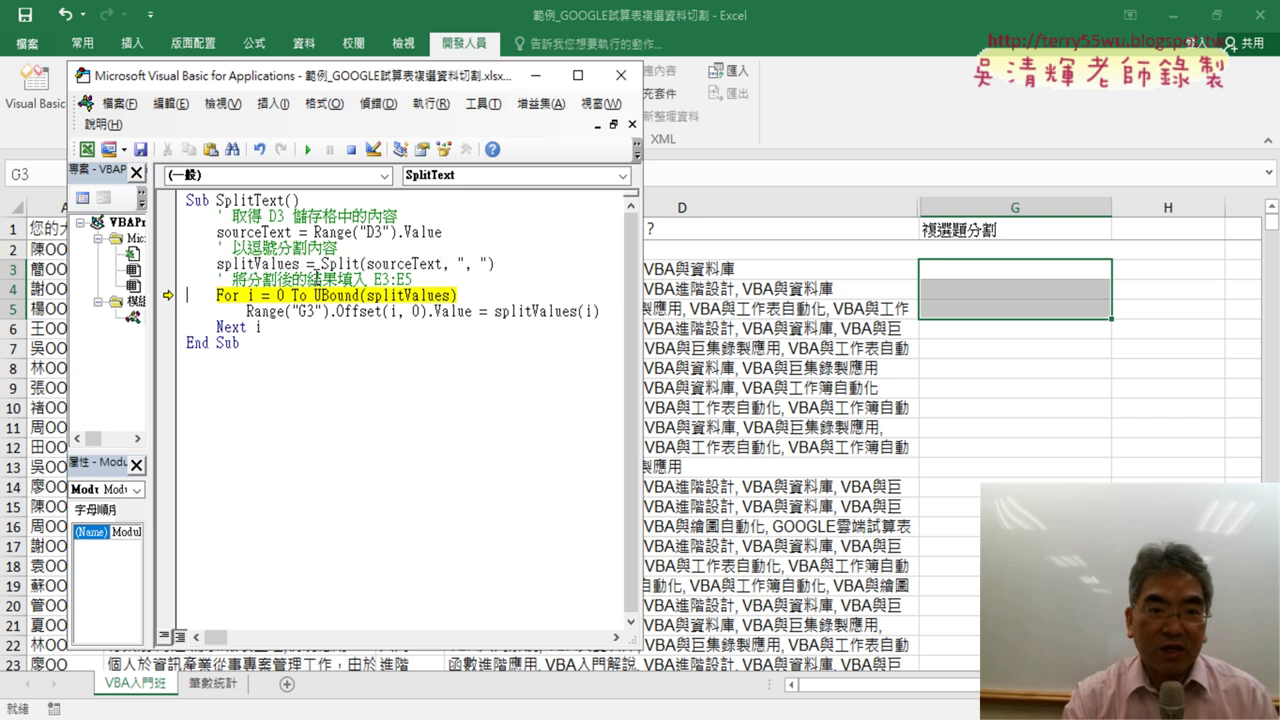
left_click_drag(217, 264, 301, 264)
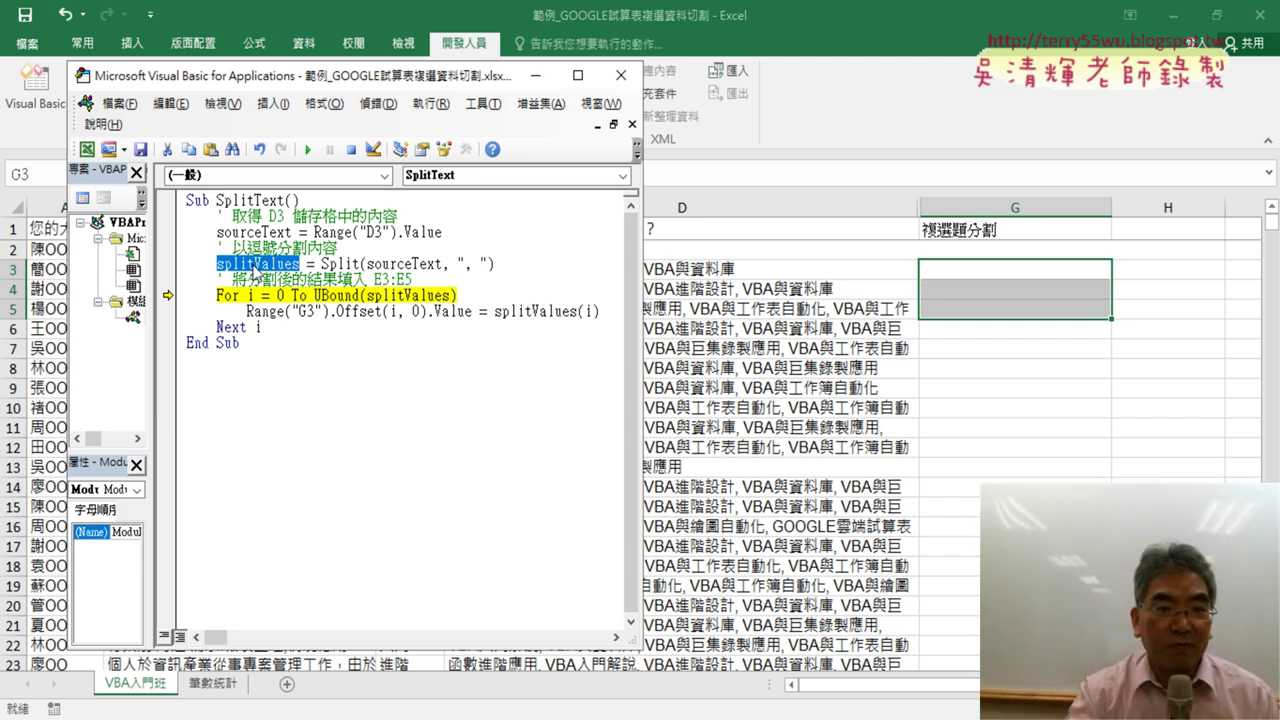
Step: Draw red on-screen annotations pointing at splitValues, then clear them
right_click(254, 268)
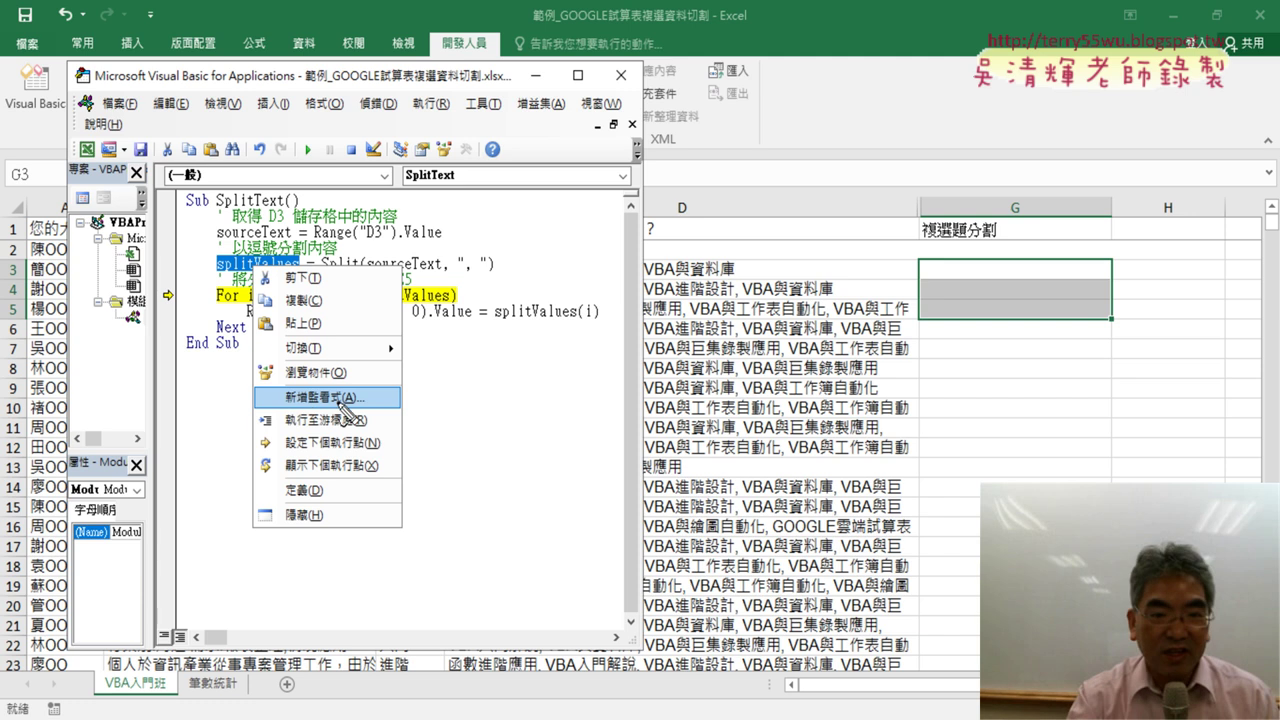
mouse_move(365, 407)
left_mouse_down()
mouse_move(283, 385)
mouse_move(370, 410)
left_mouse_up()
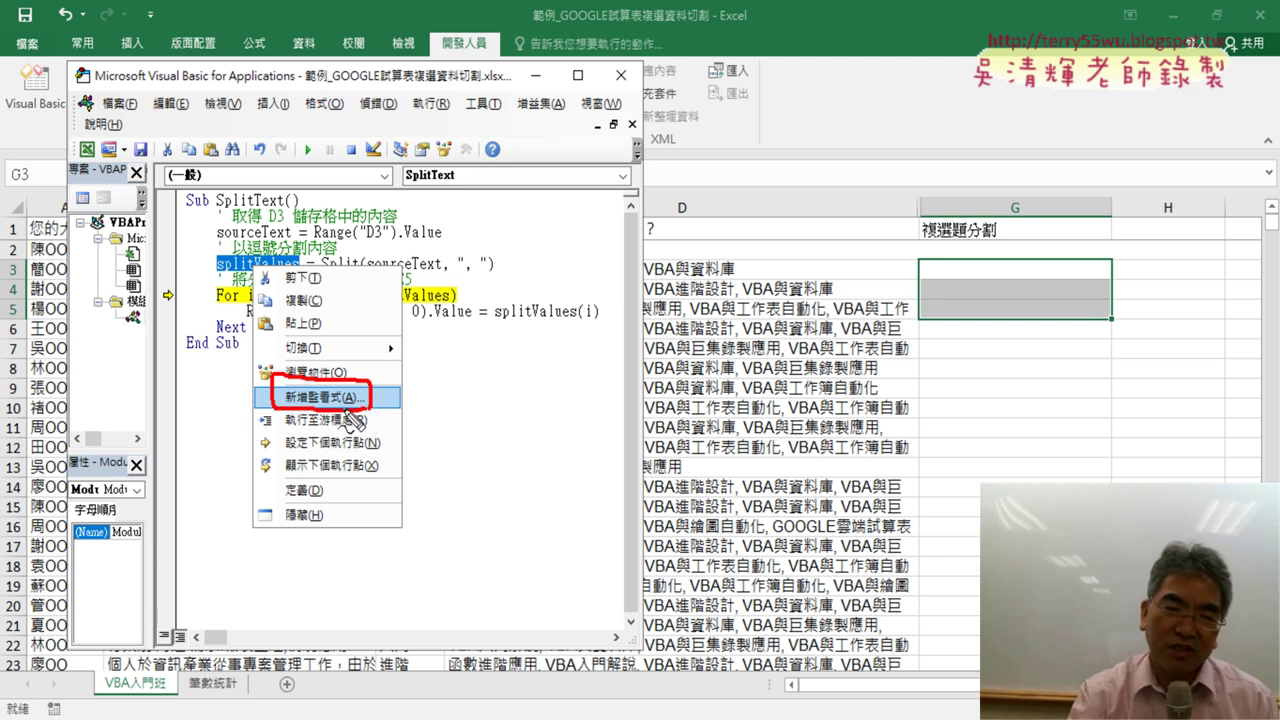
left_click_drag(180, 266, 256, 396)
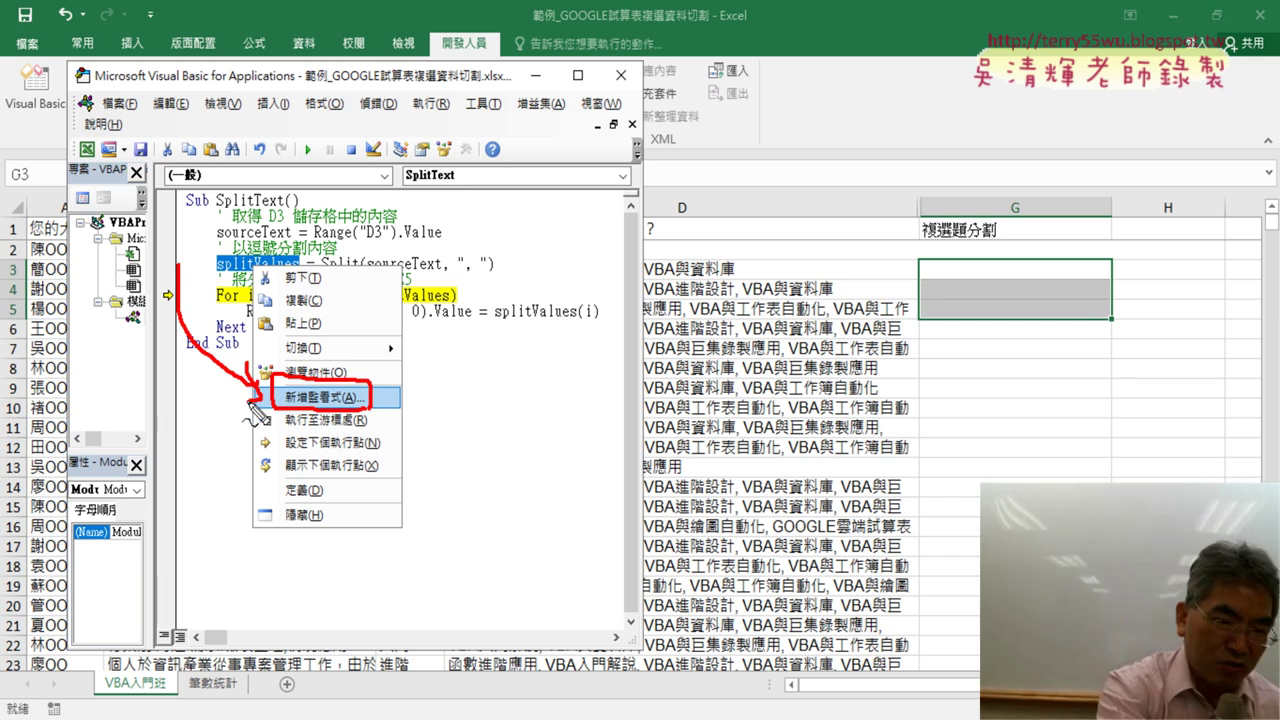
key("Escape")
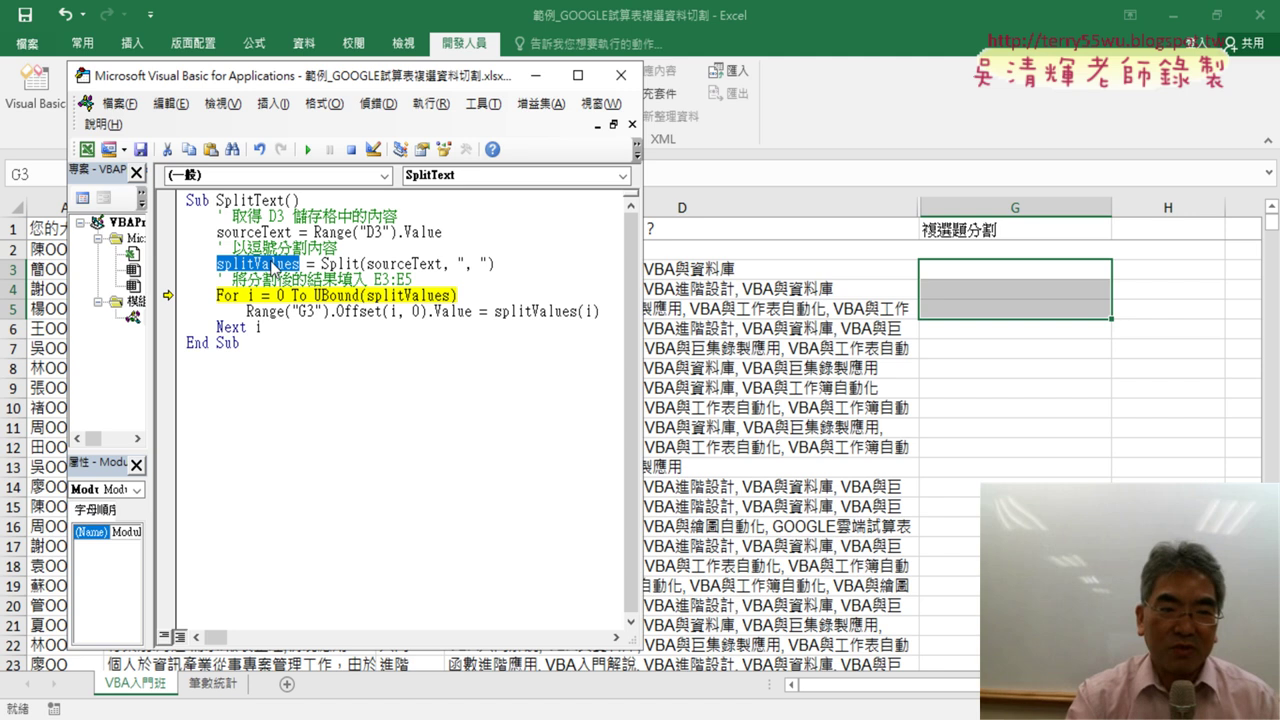
Step: Add a watch on splitValues through Add Watch… and confirm with OK
right_click(278, 263)
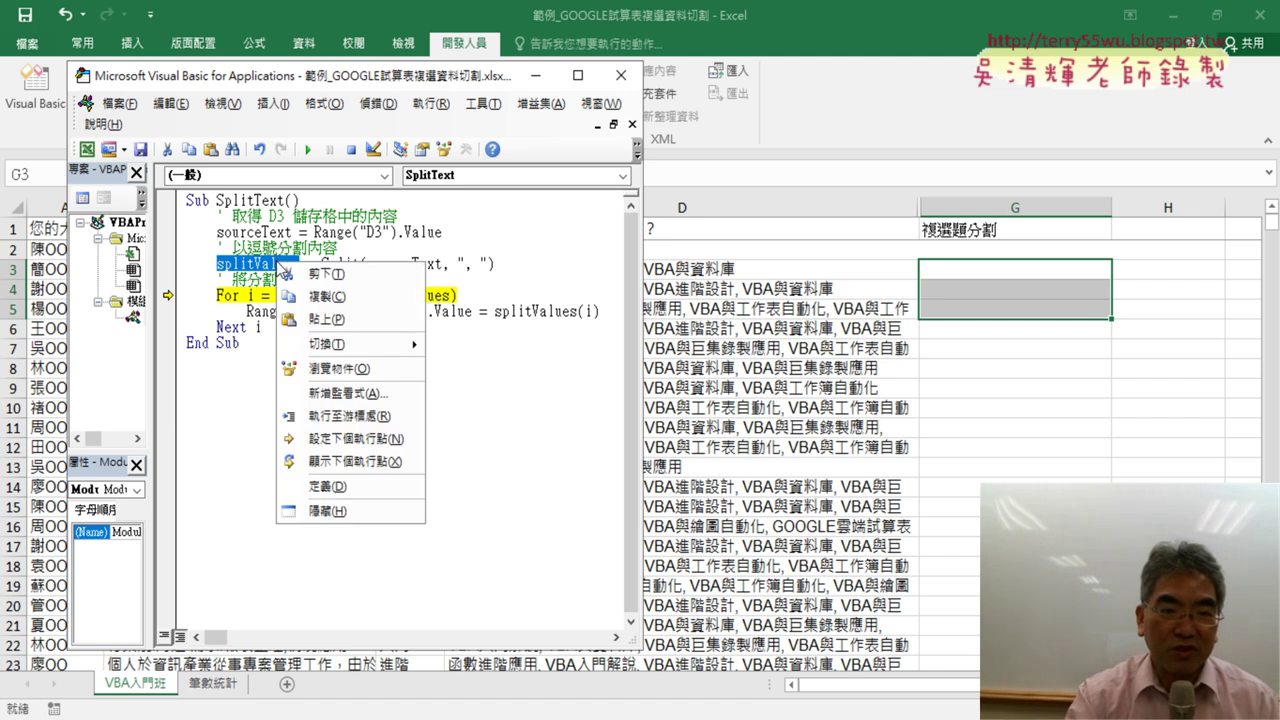
left_click(337, 396)
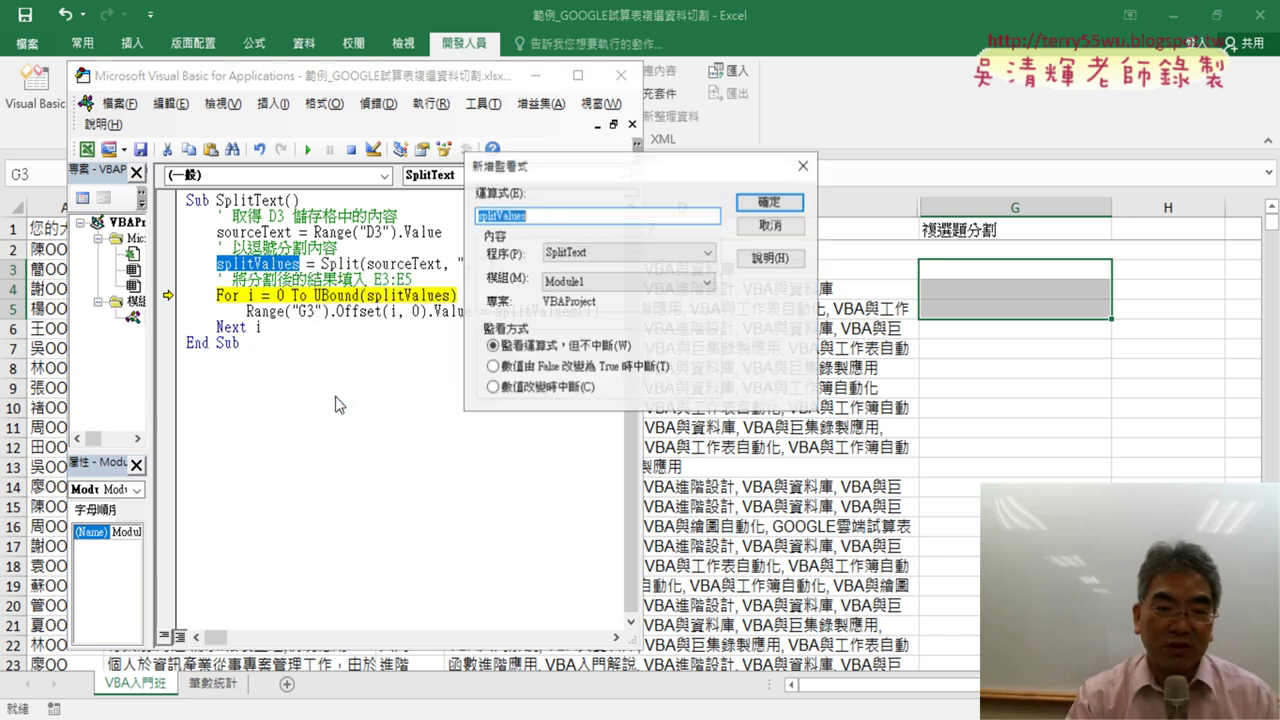
left_click(533, 215)
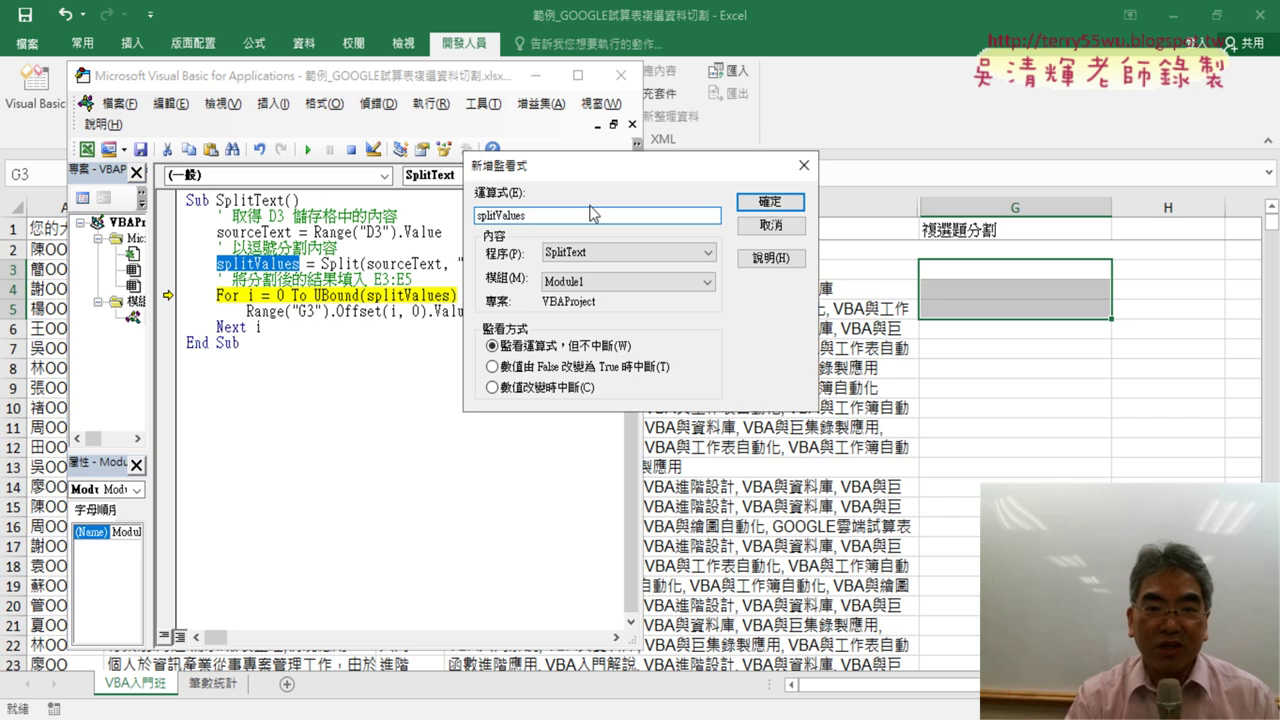
left_click(772, 205)
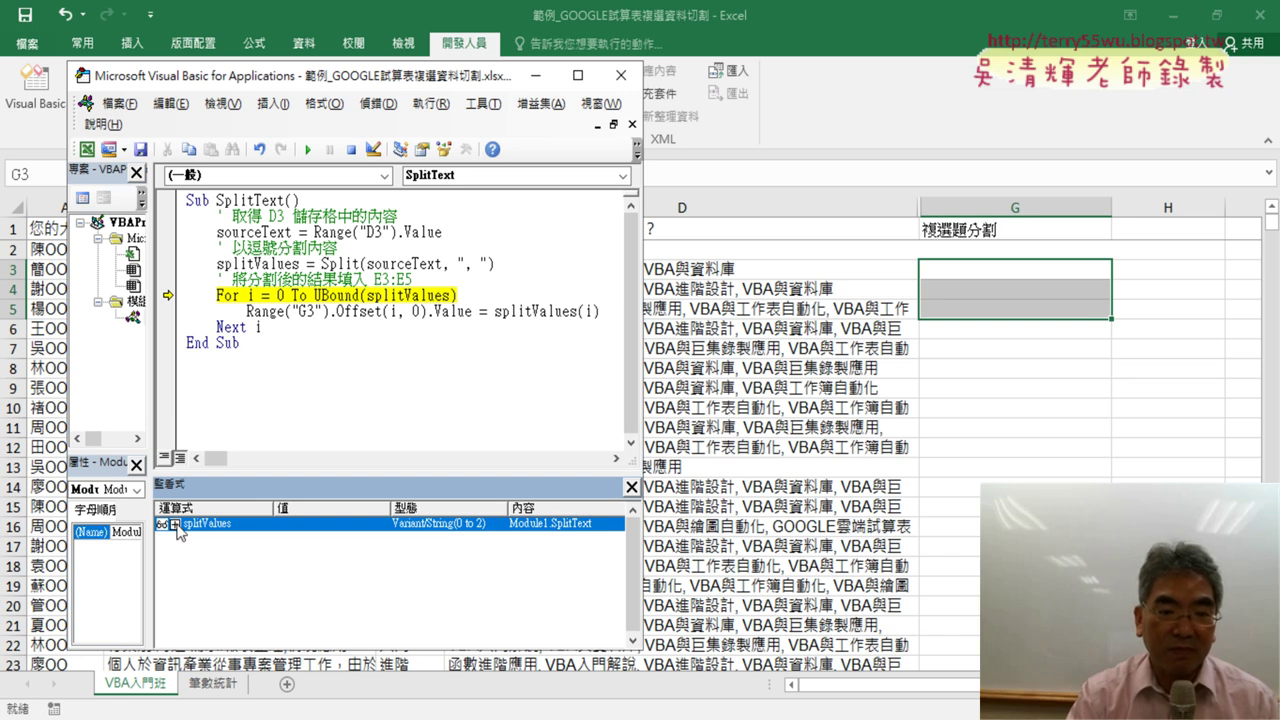
Step: Expand the splitValues watch to list splitValues(0)–(2), then resize the editor to check column D
left_click(175, 524)
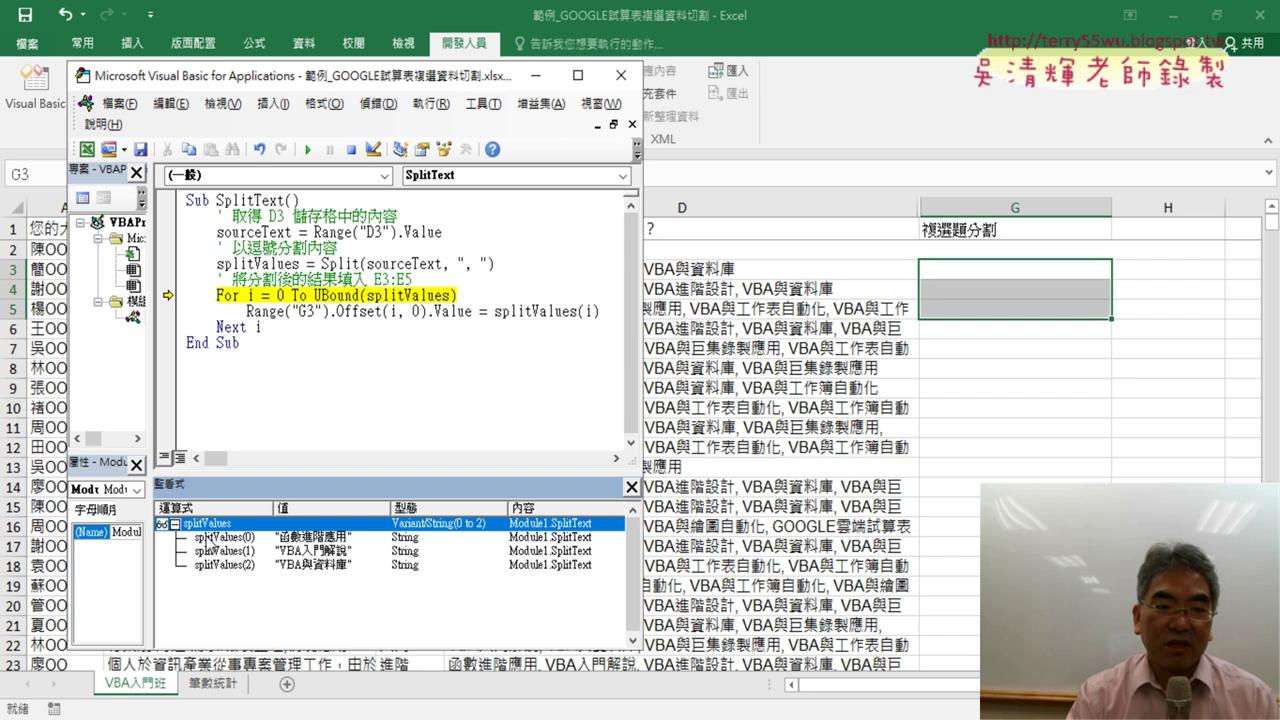
left_click(226, 538)
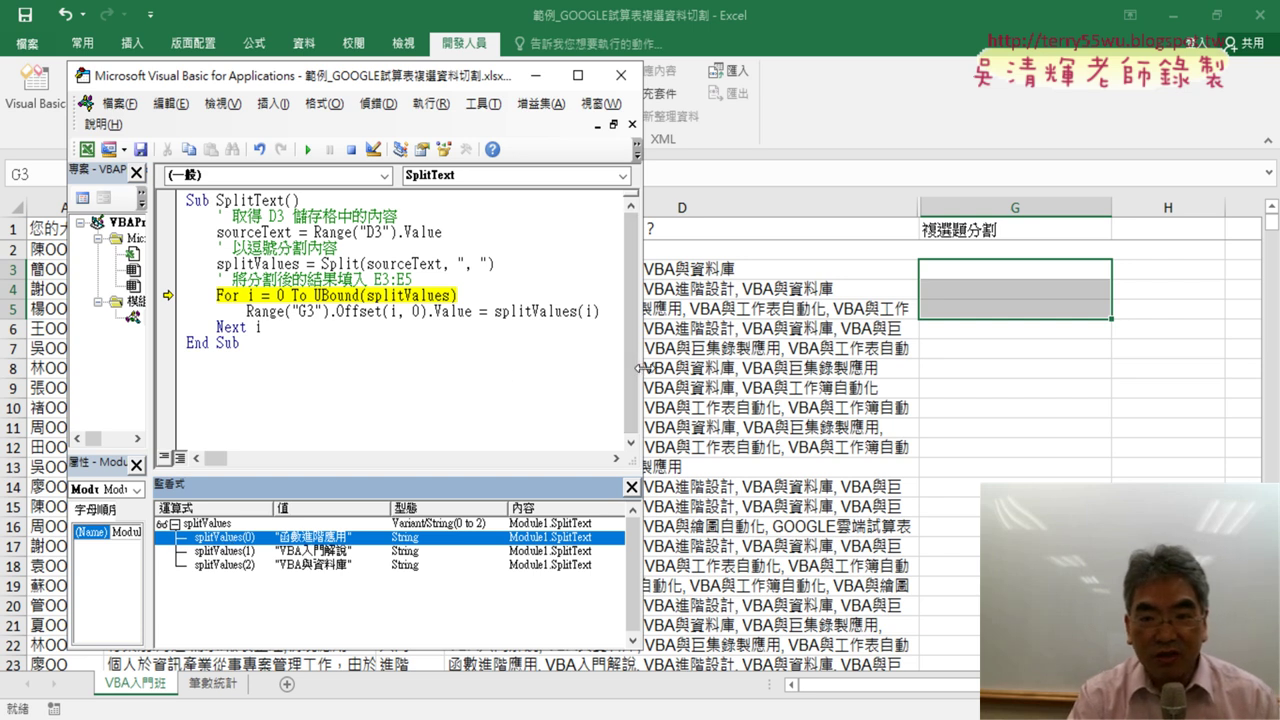
left_click_drag(642, 368, 453, 356)
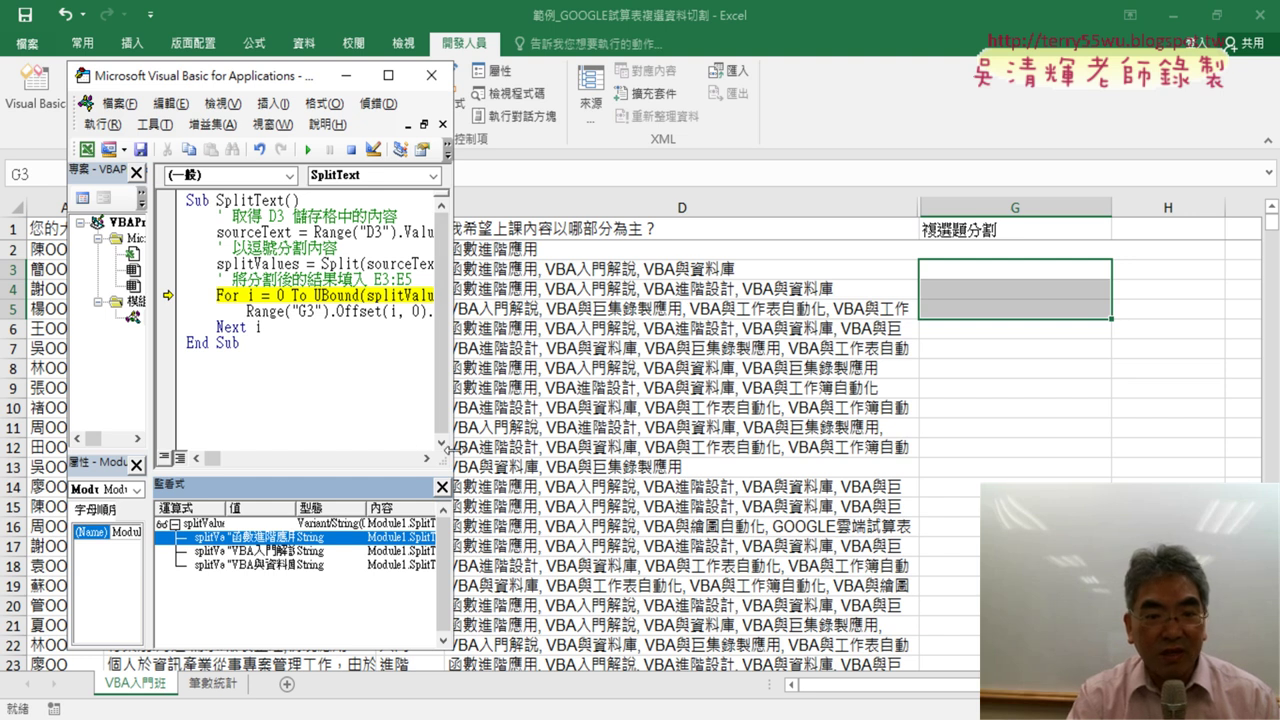
left_click_drag(449, 450, 775, 445)
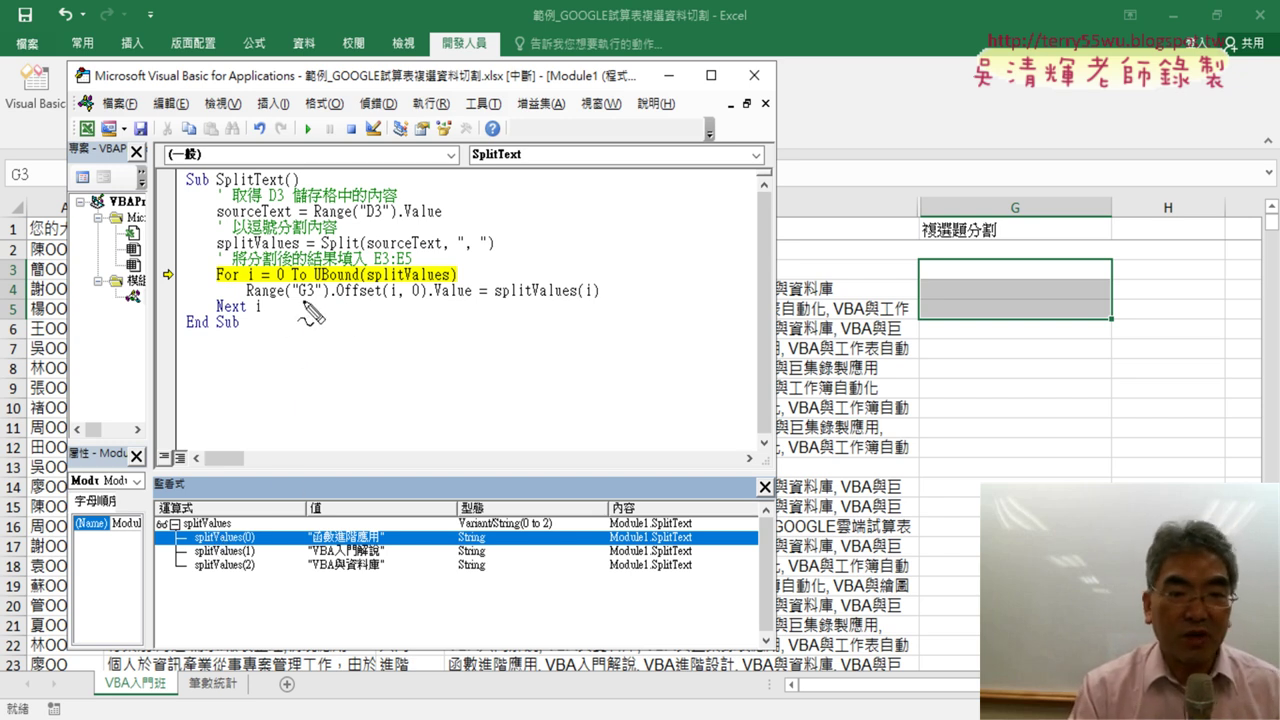
mouse_move(915, 258)
left_mouse_down()
mouse_move(915, 326)
mouse_move(1152, 250)
mouse_move(1142, 322)
left_mouse_up()
left_click_drag(935, 324, 1152, 323)
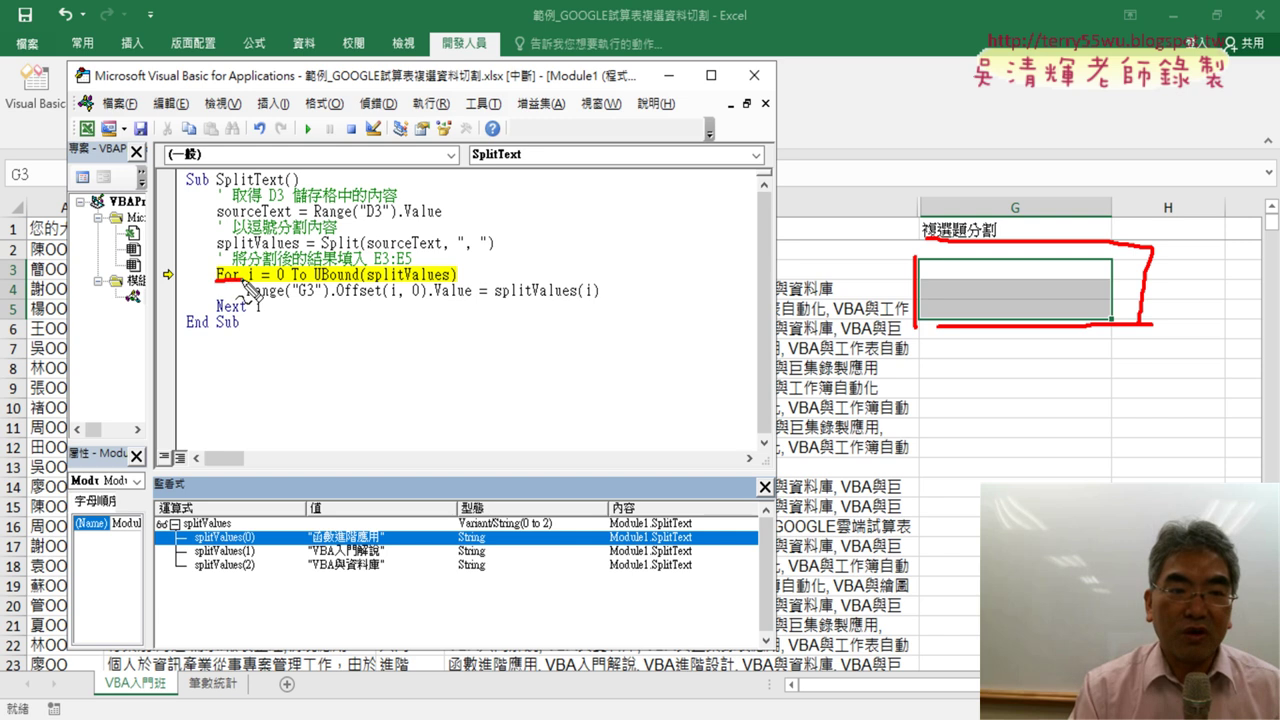
left_click_drag(216, 283, 288, 283)
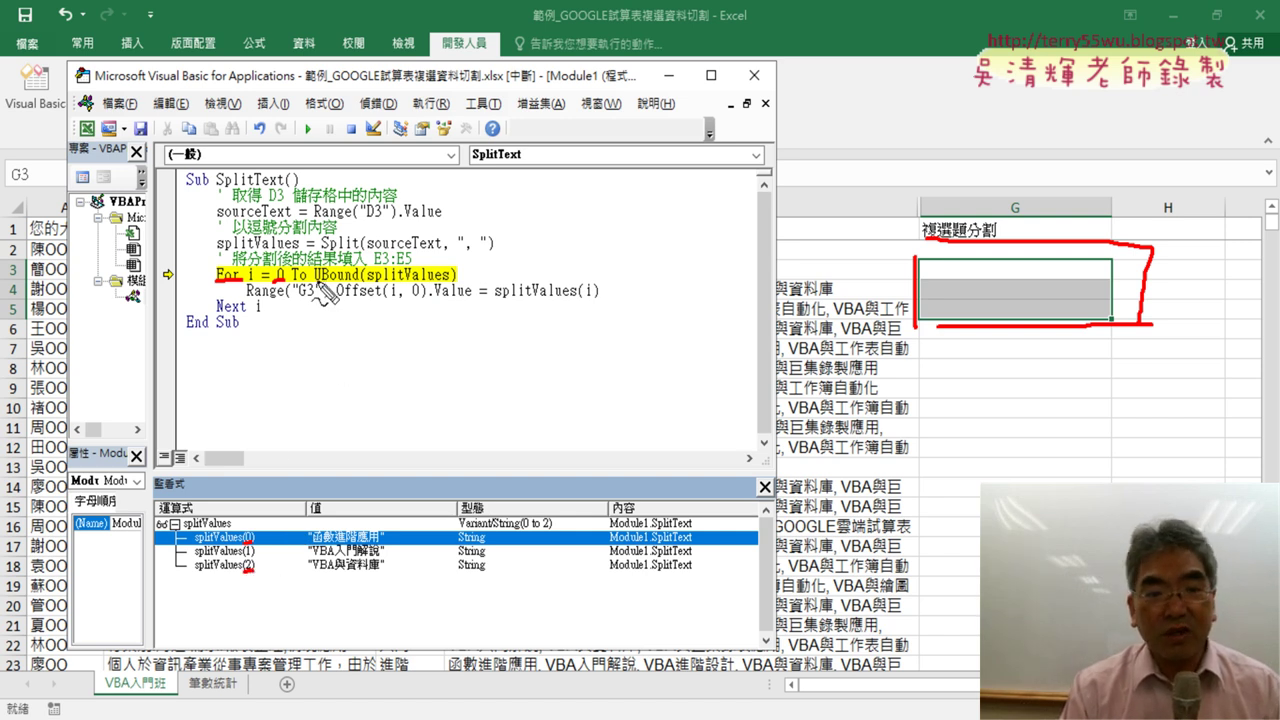
left_click_drag(316, 282, 352, 283)
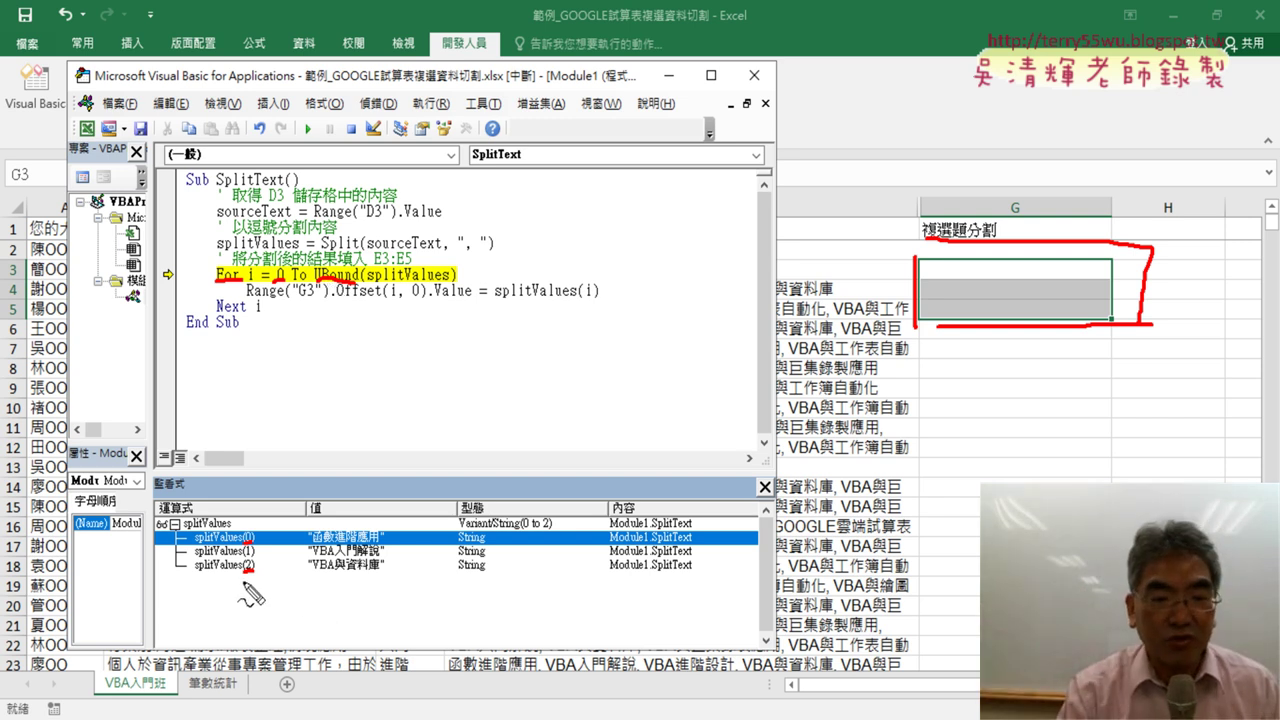
left_click_drag(242, 582, 260, 572)
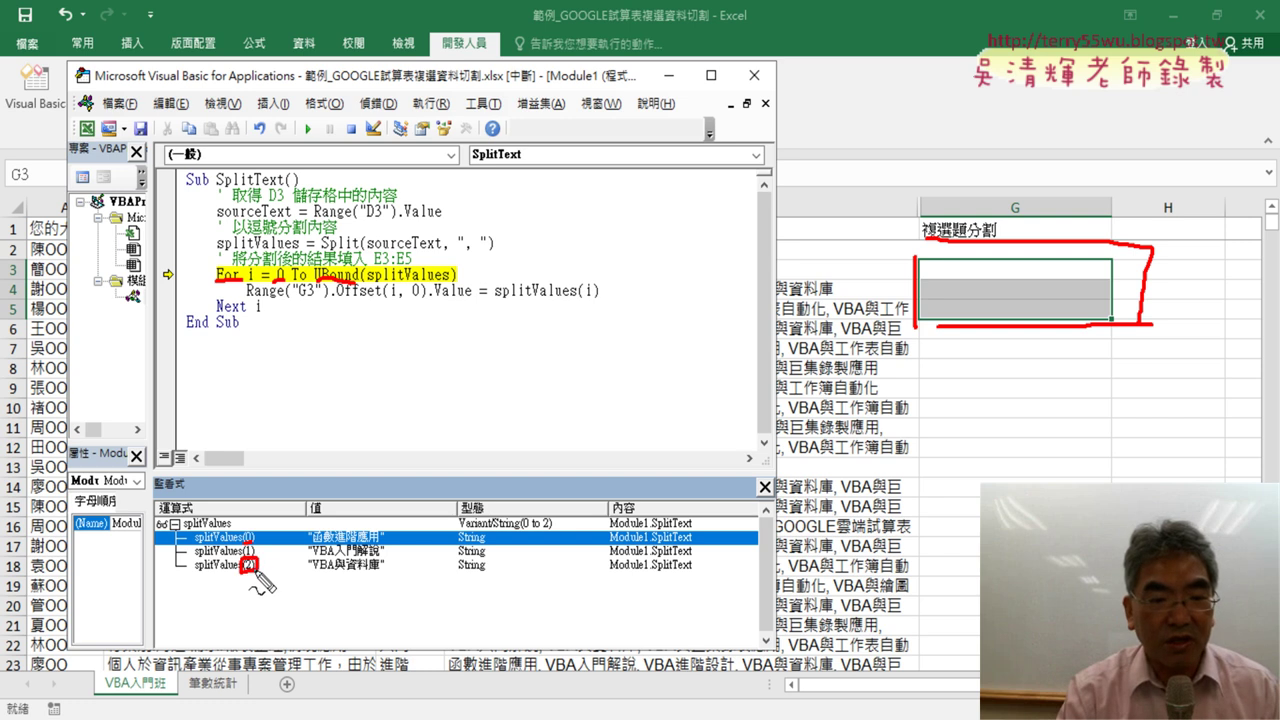
mouse_move(464, 268)
left_mouse_down()
mouse_move(469, 285)
mouse_move(488, 281)
left_mouse_up()
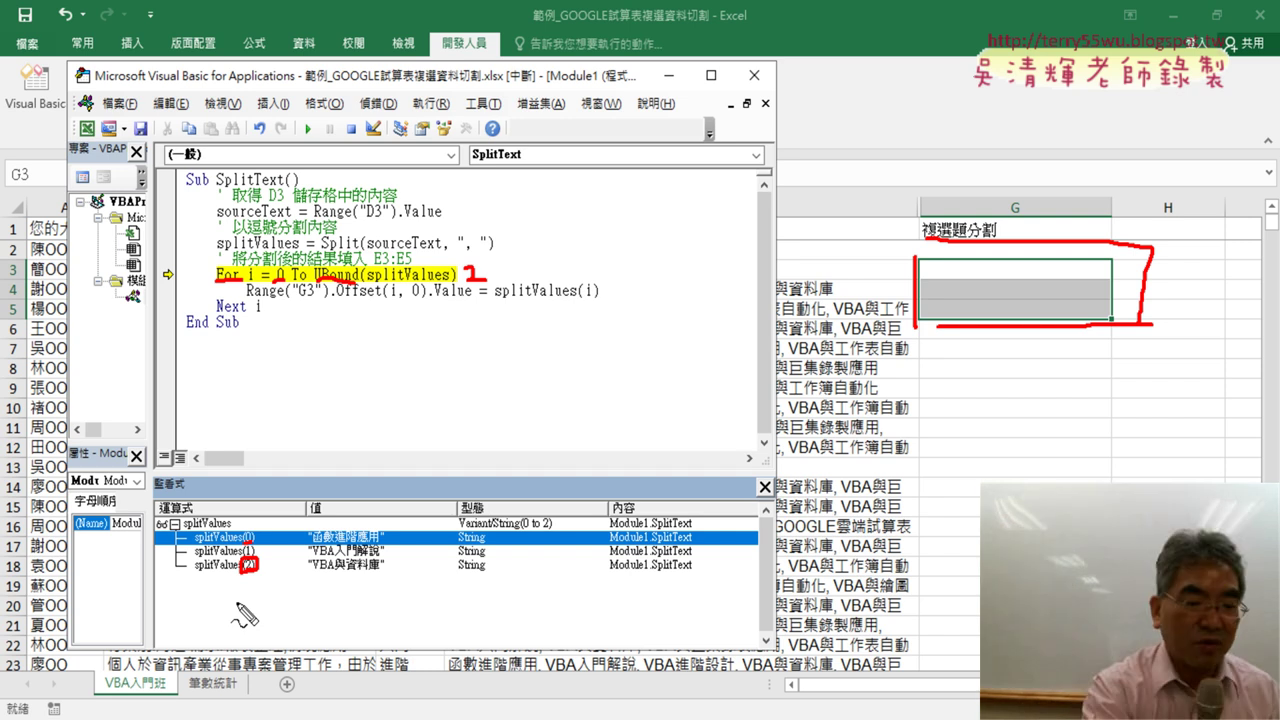
key("Escape")
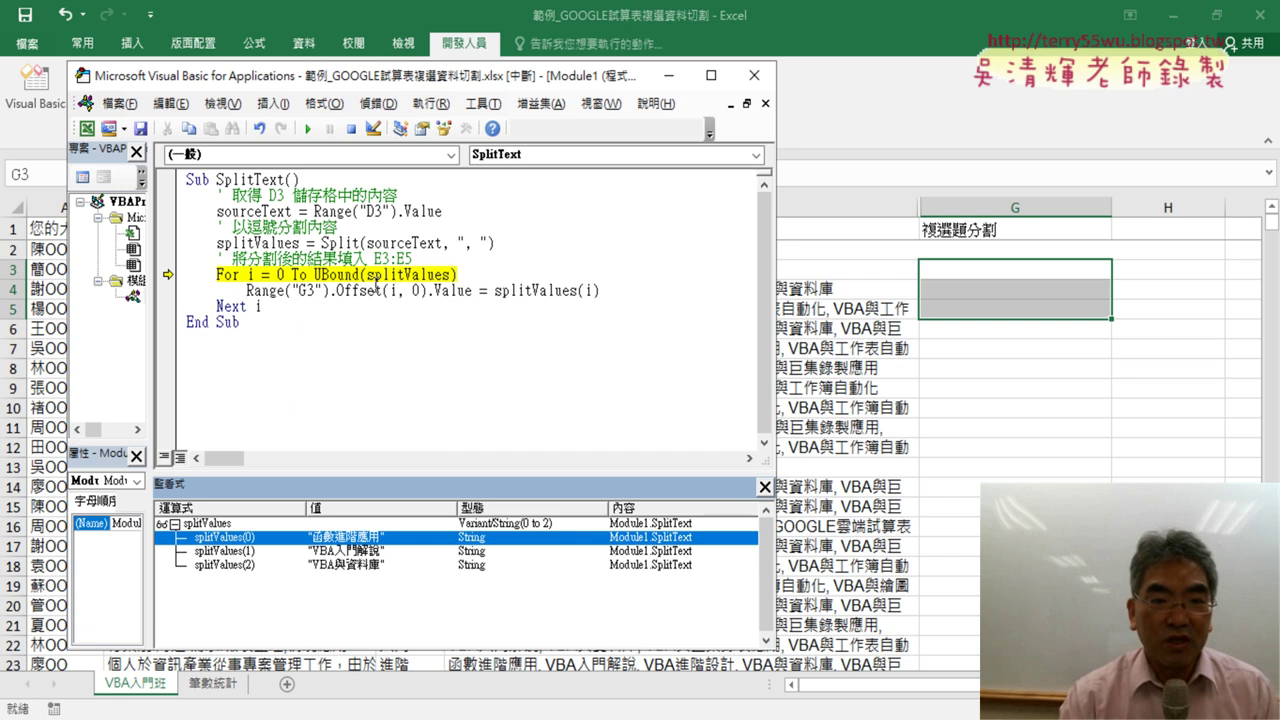
Step: Step with F8 through the first loop pass, writing 函數進階應用 into G3
left_click(374, 289)
mouse_move(396, 292)
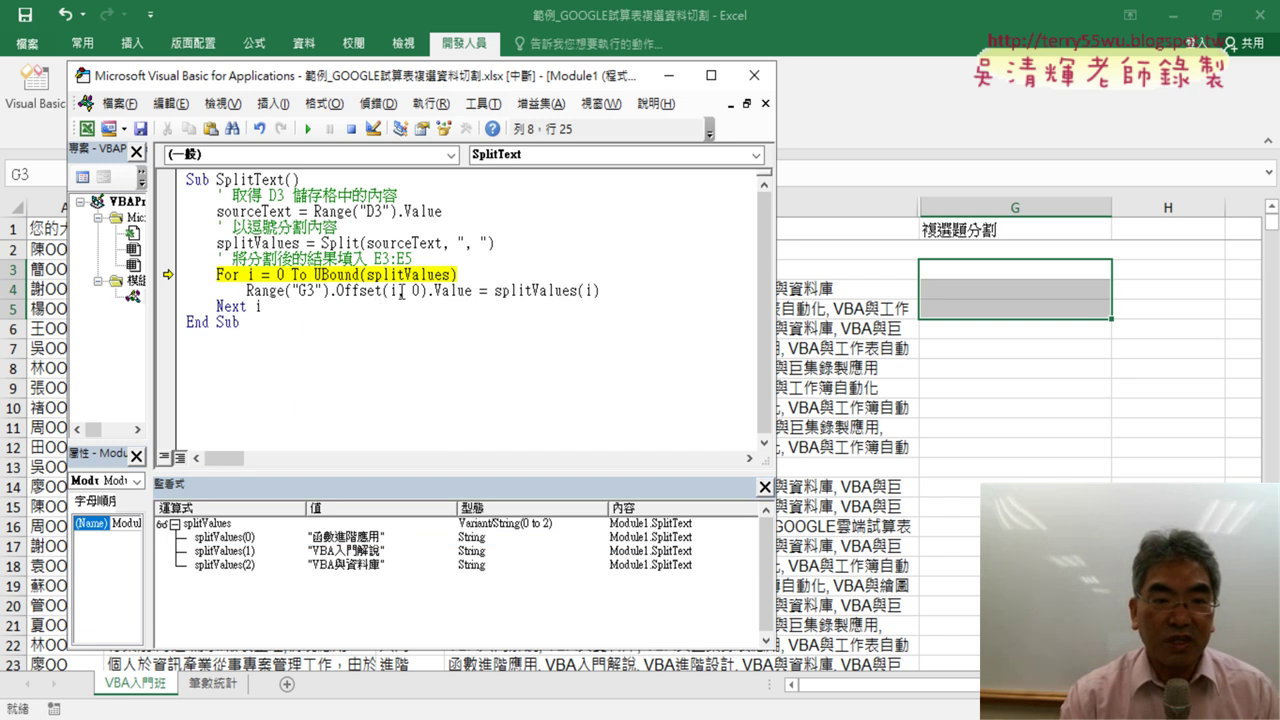
key("Left")
key("Left")
key("Left")
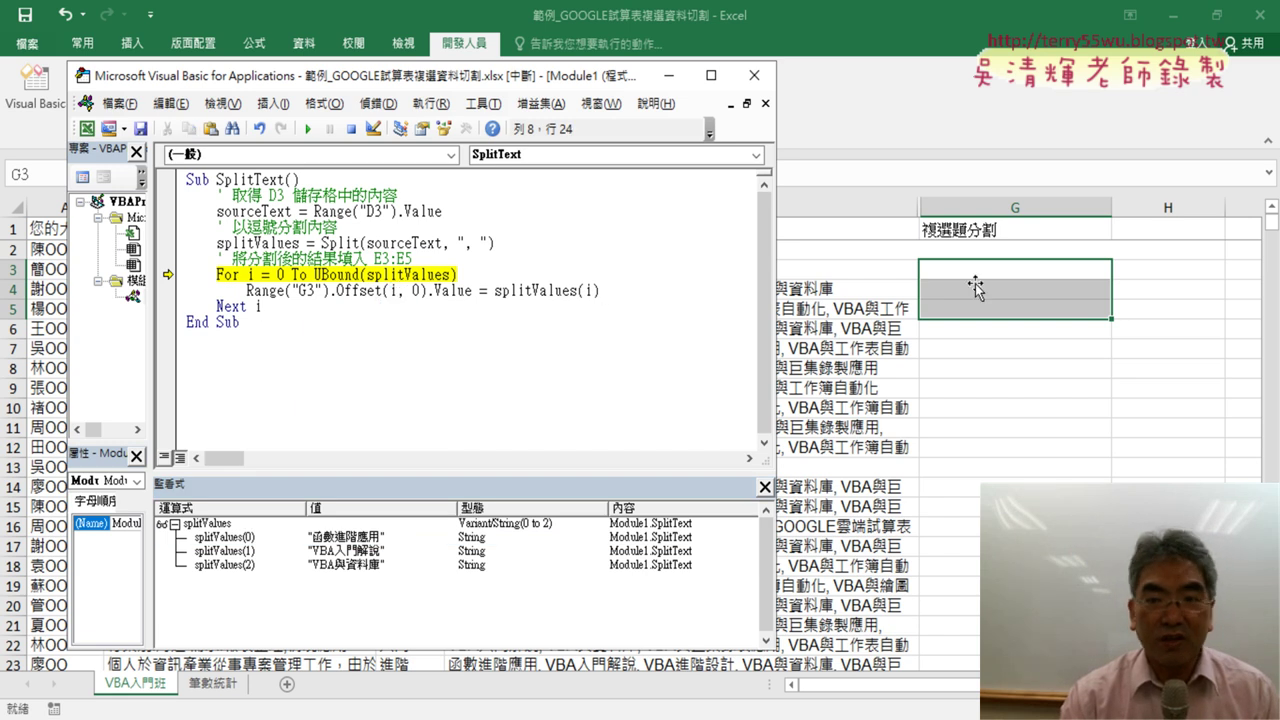
key("F8")
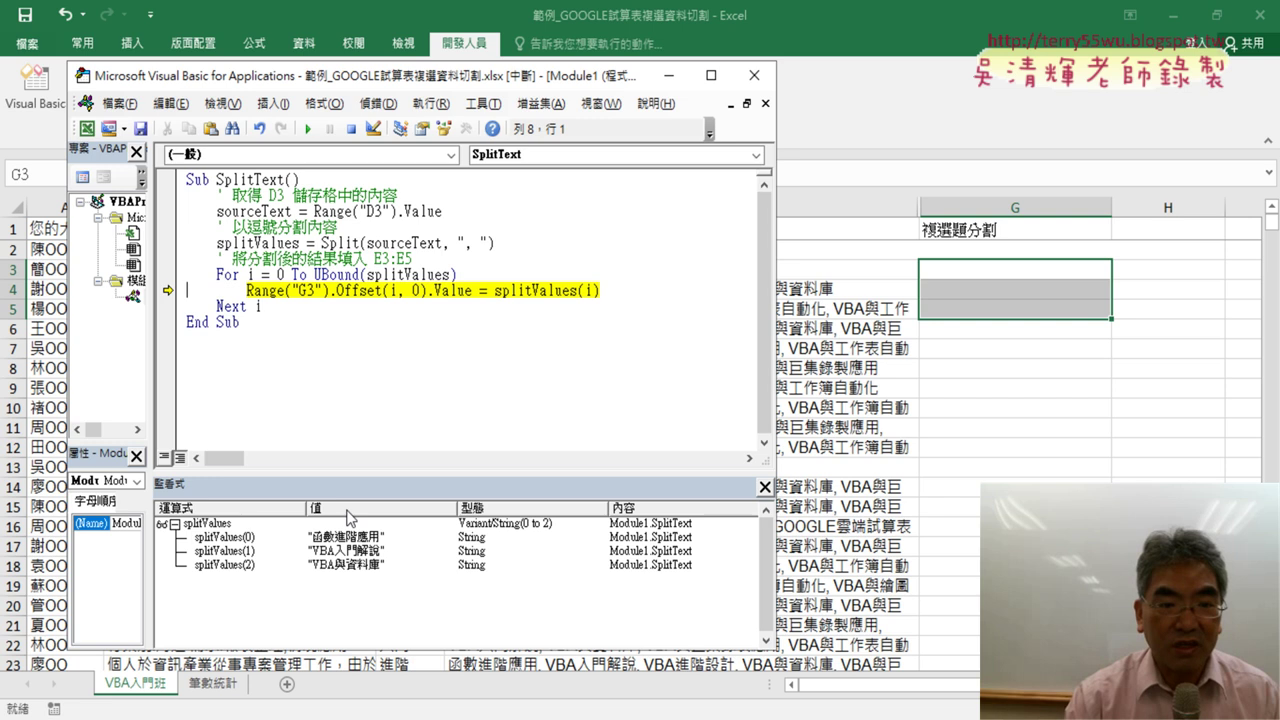
mouse_move(551, 292)
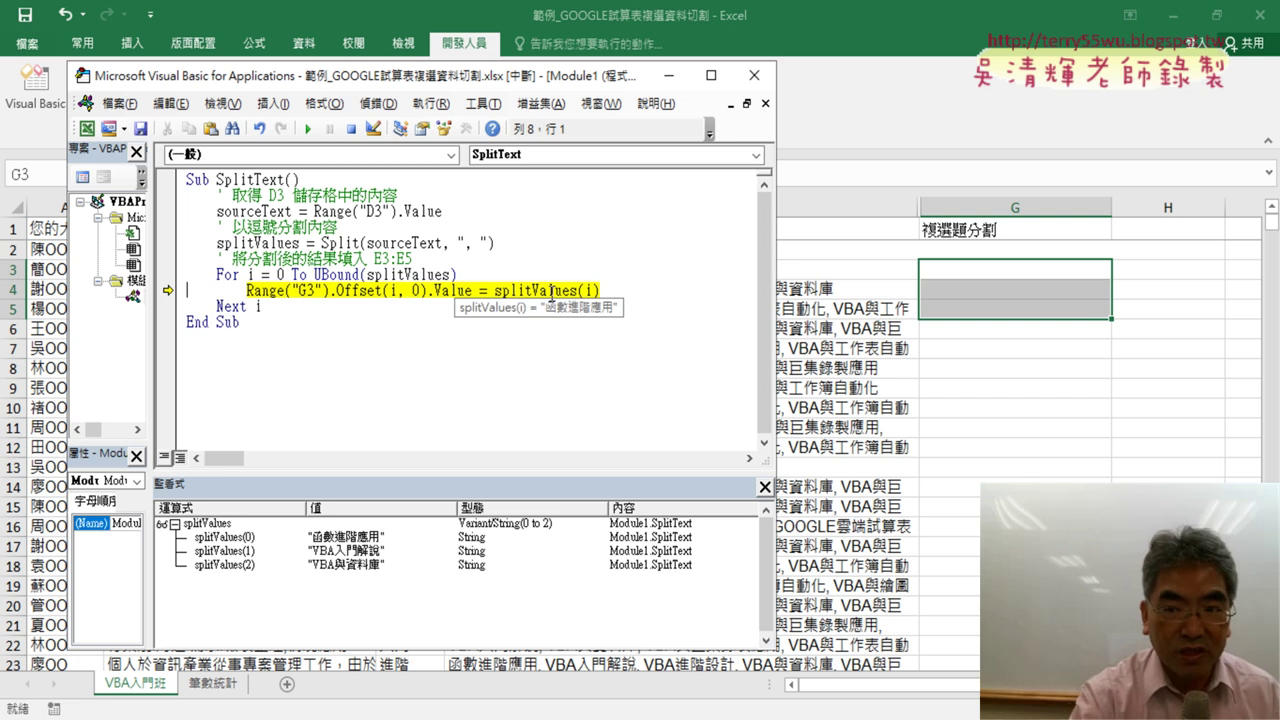
key("F8")
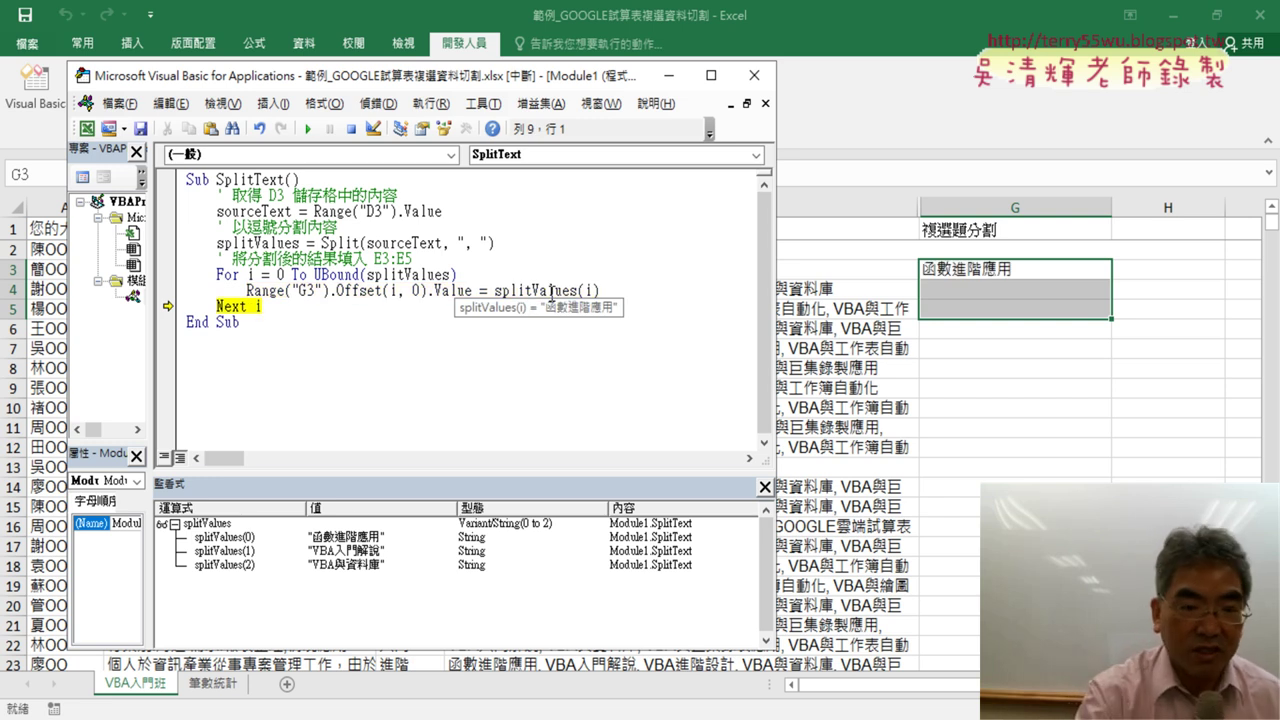
key("F8")
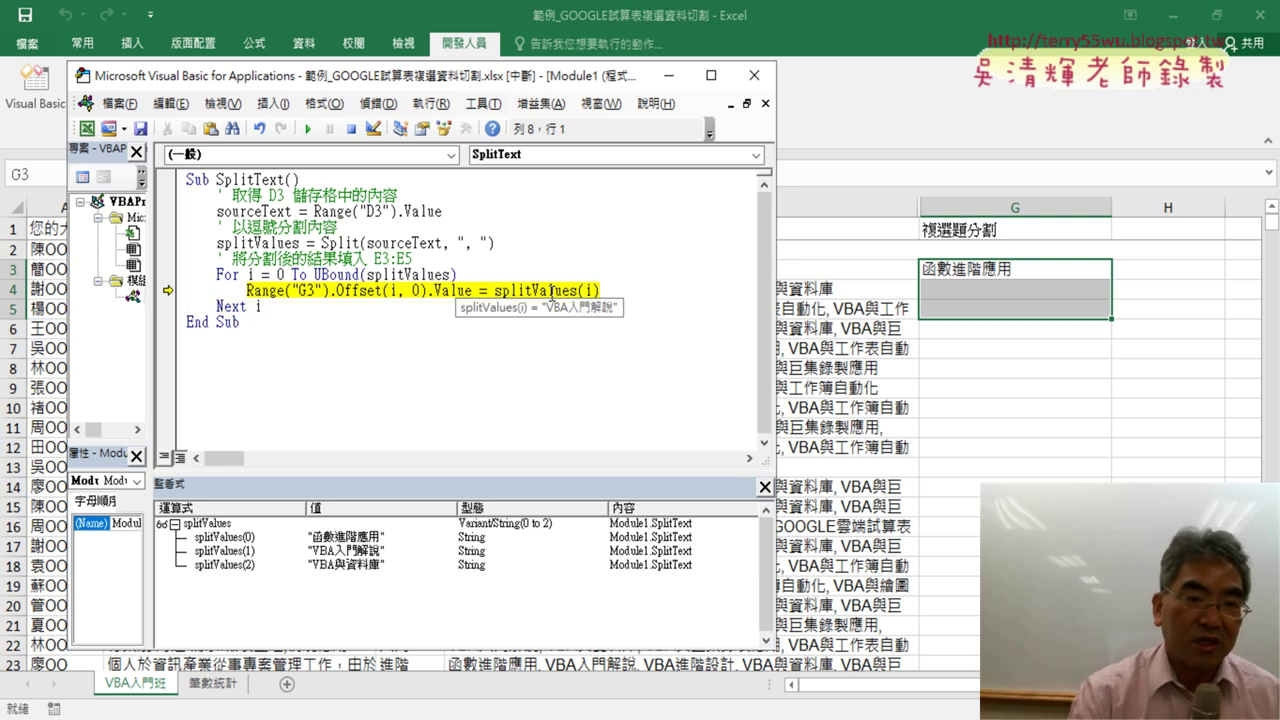
Step: Explain the 0 column offset, then step on to write VBA入門解說 into G4 and VBA與資料庫 into G5
mouse_move(255, 274)
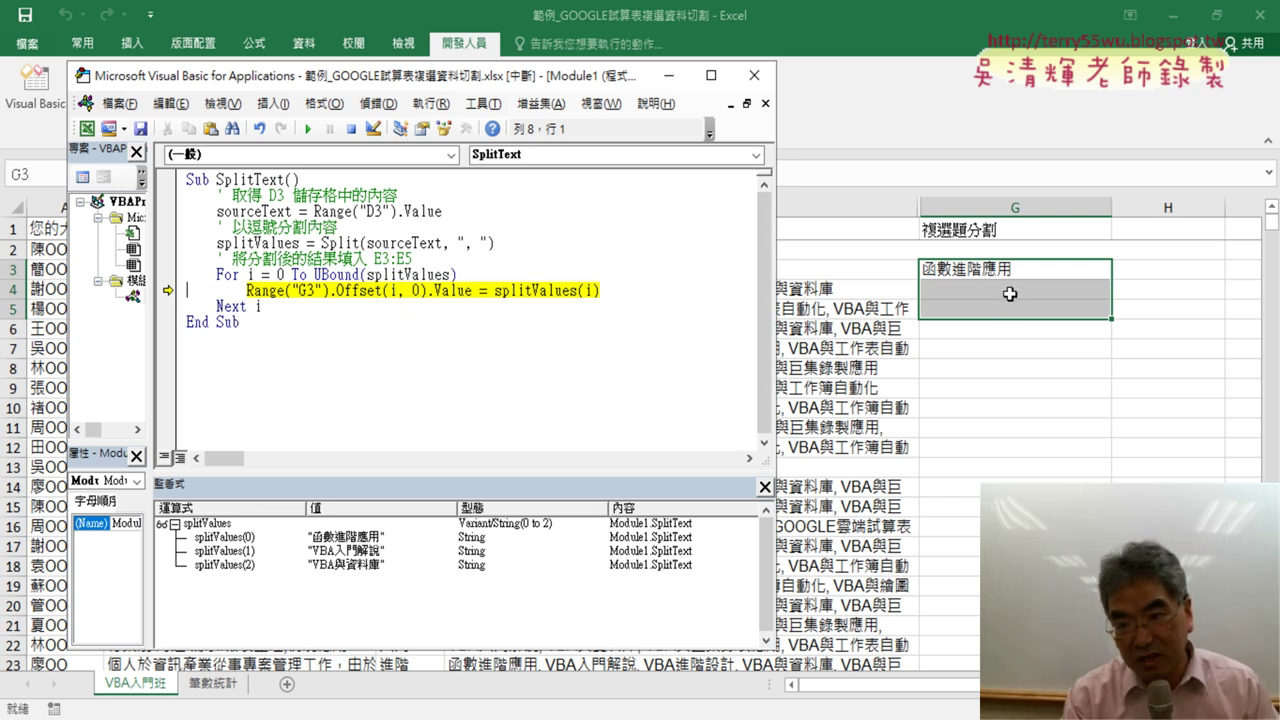
double_click(416, 290)
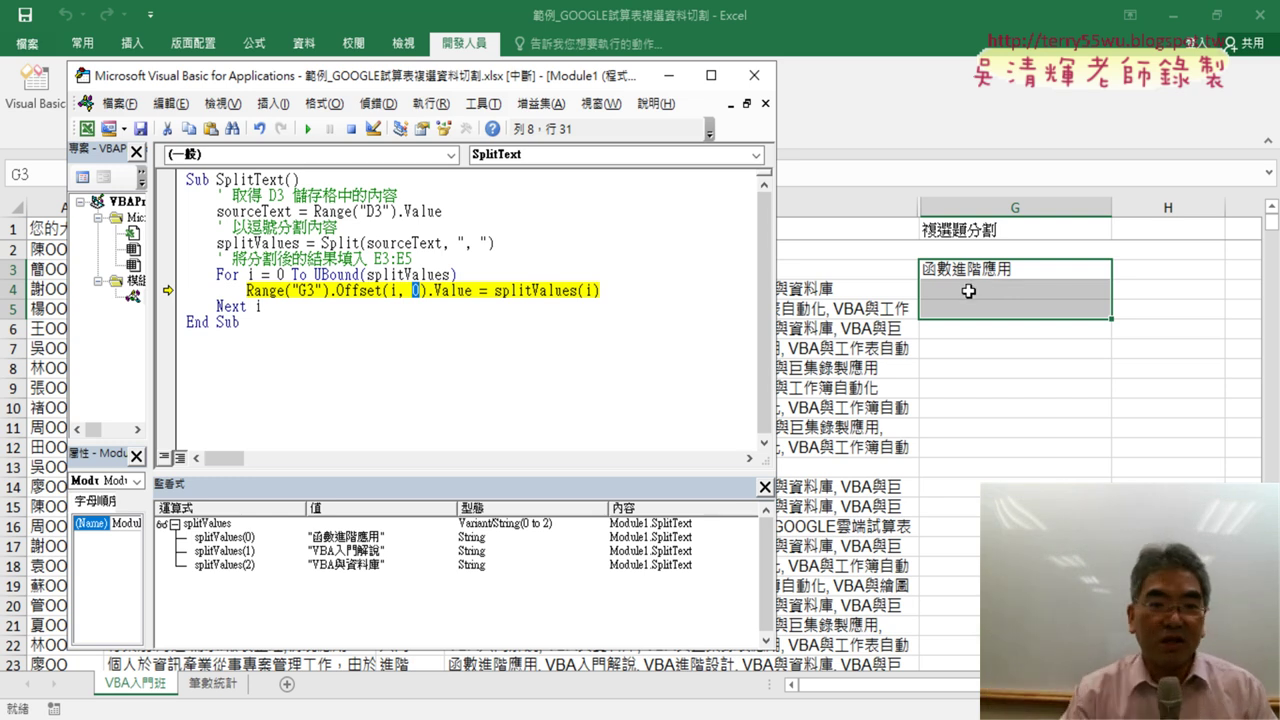
key("F8")
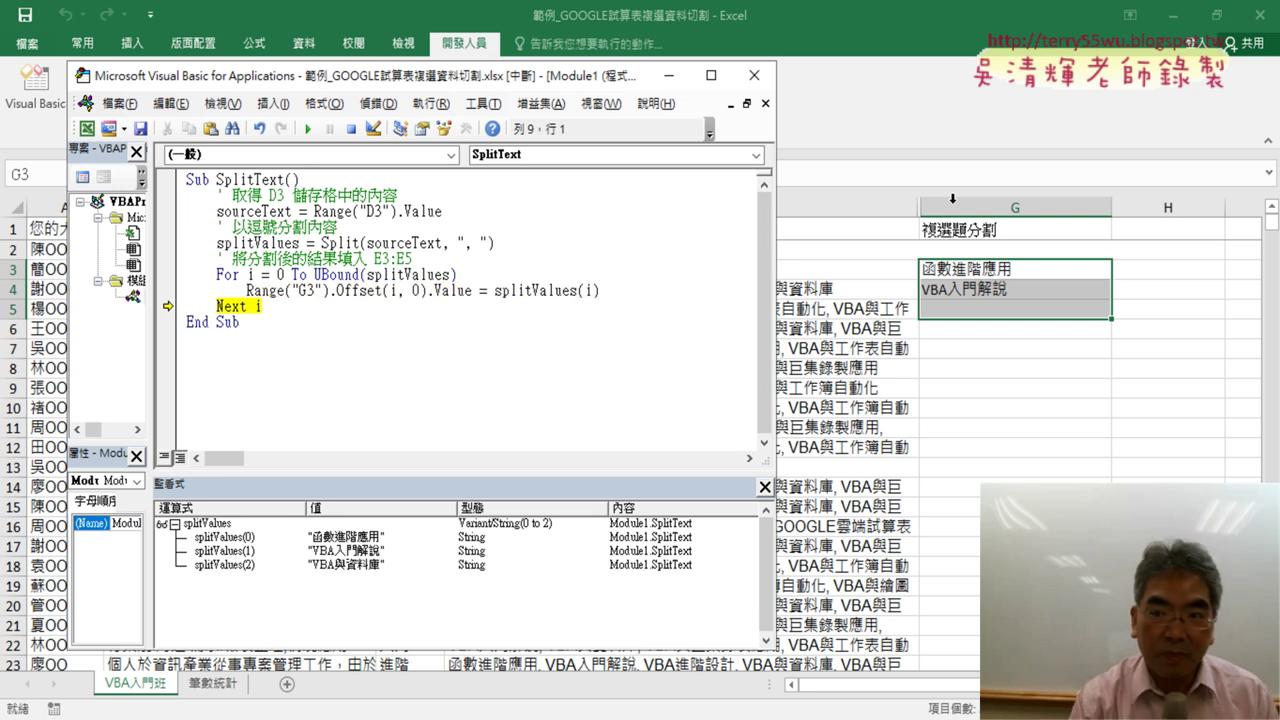
key("F8")
key("F8")
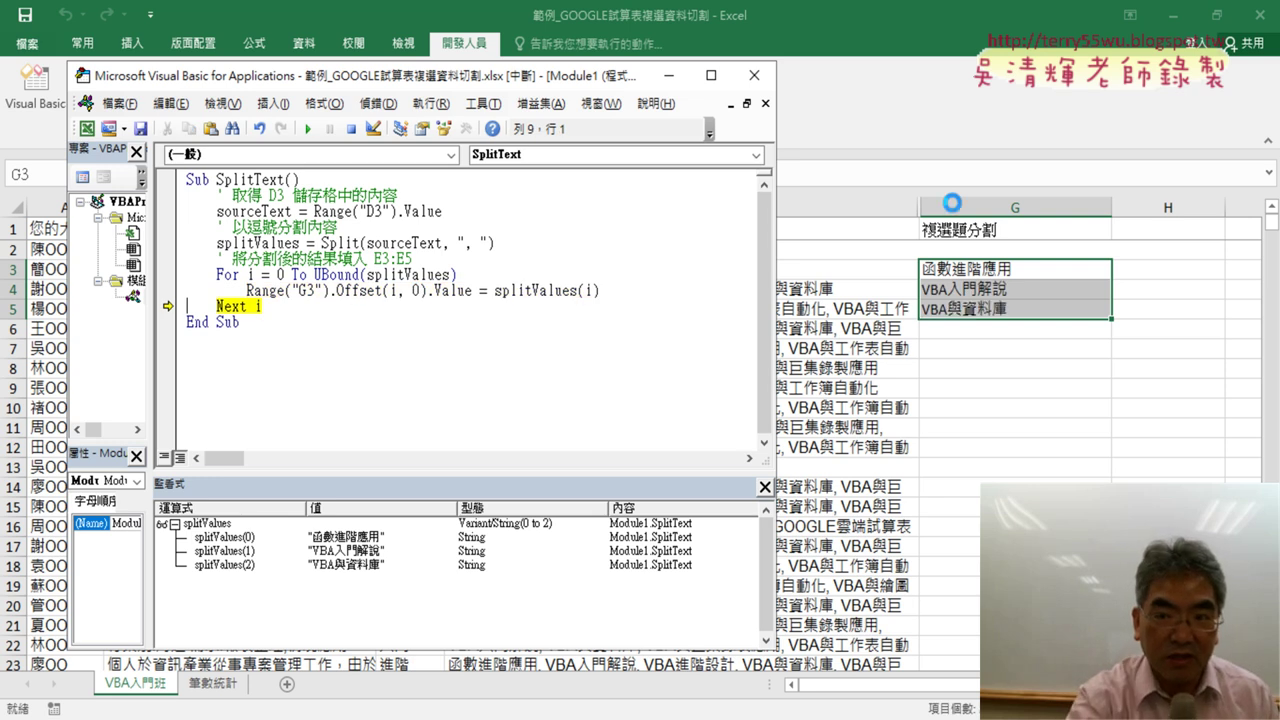
key("F8")
key("F8")
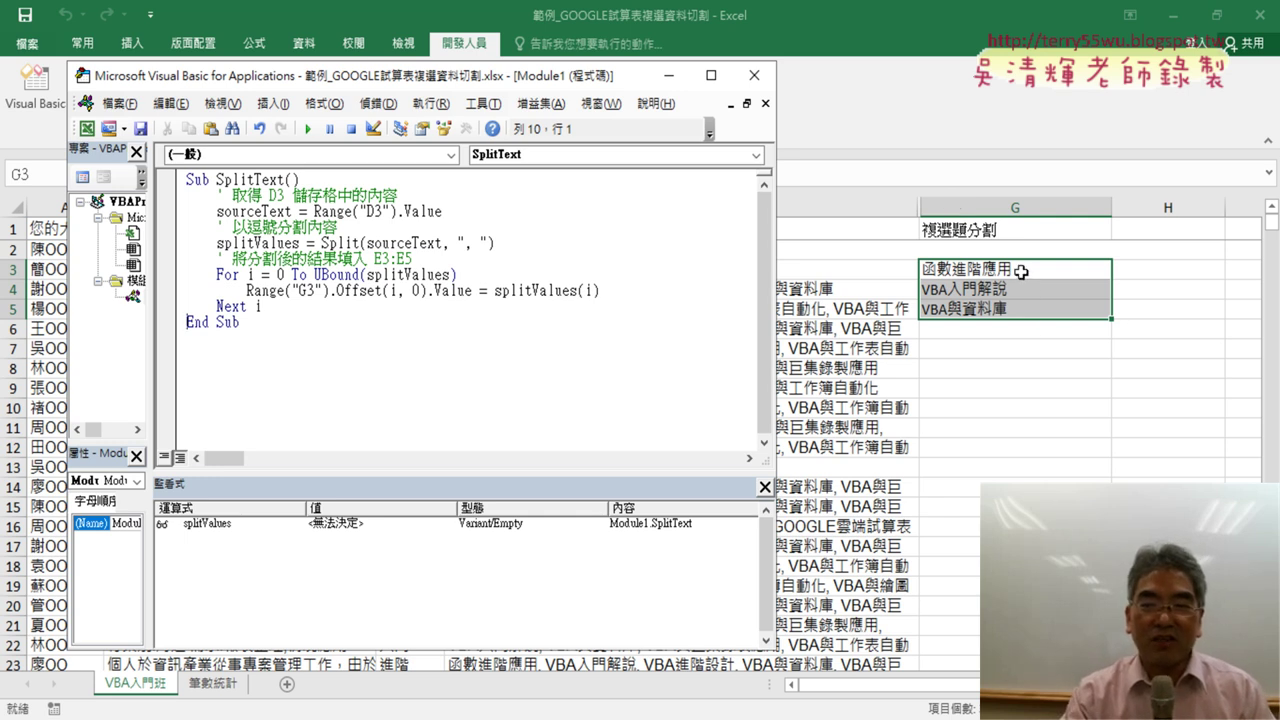
Step: Select the results in G3:G5, view the Google Docs code, then hide Chrome
mouse_move(1021, 271)
left_mouse_down()
mouse_move(1015, 309)
mouse_move(997, 312)
left_mouse_up()
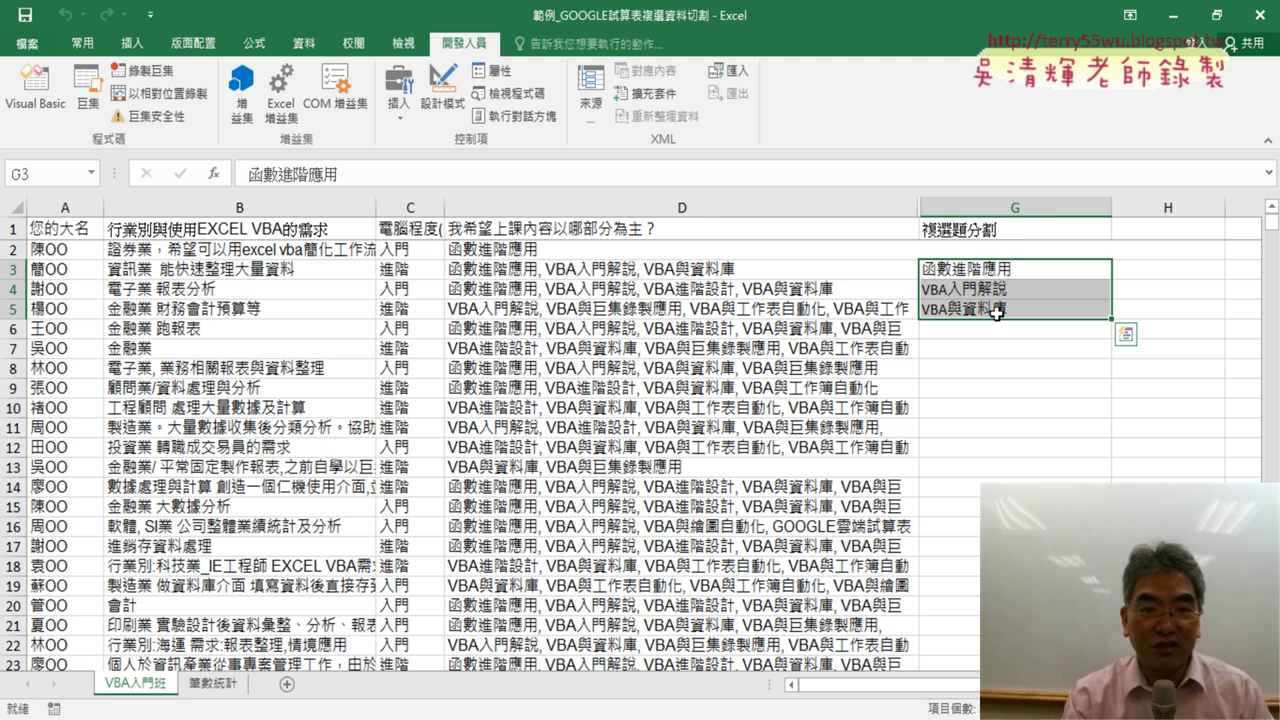
key("alt+Tab")
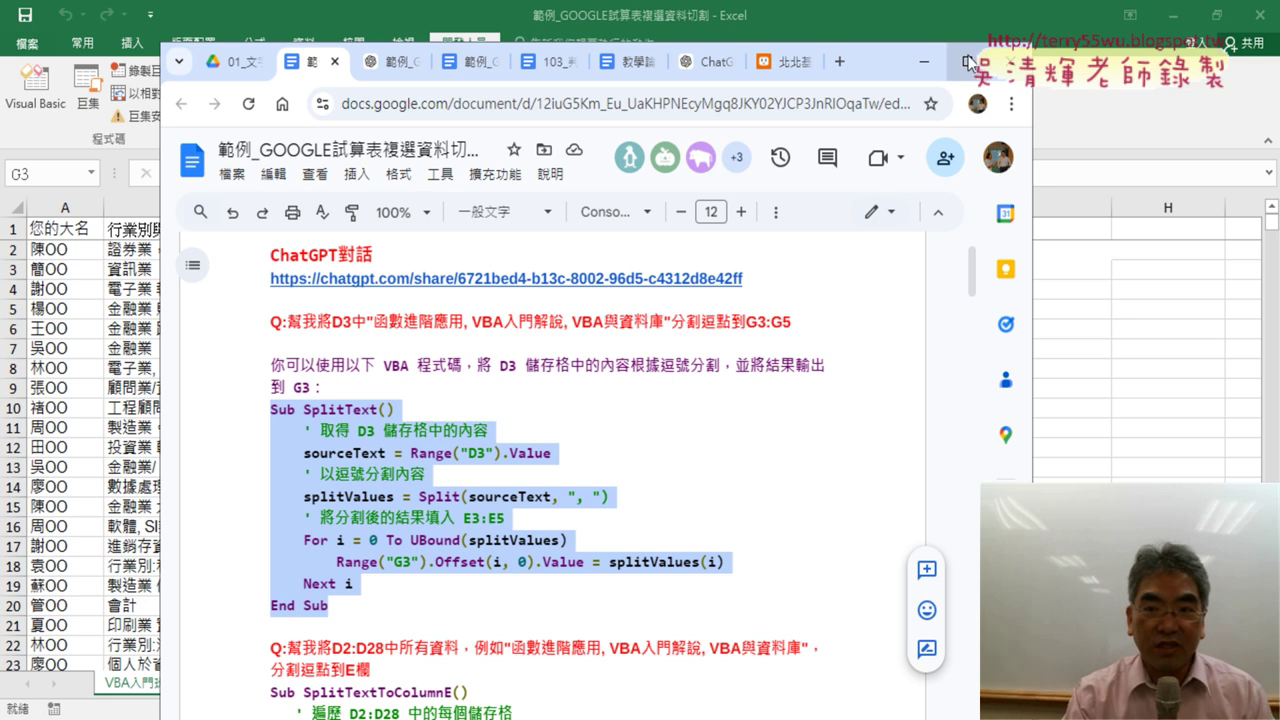
left_click(966, 61)
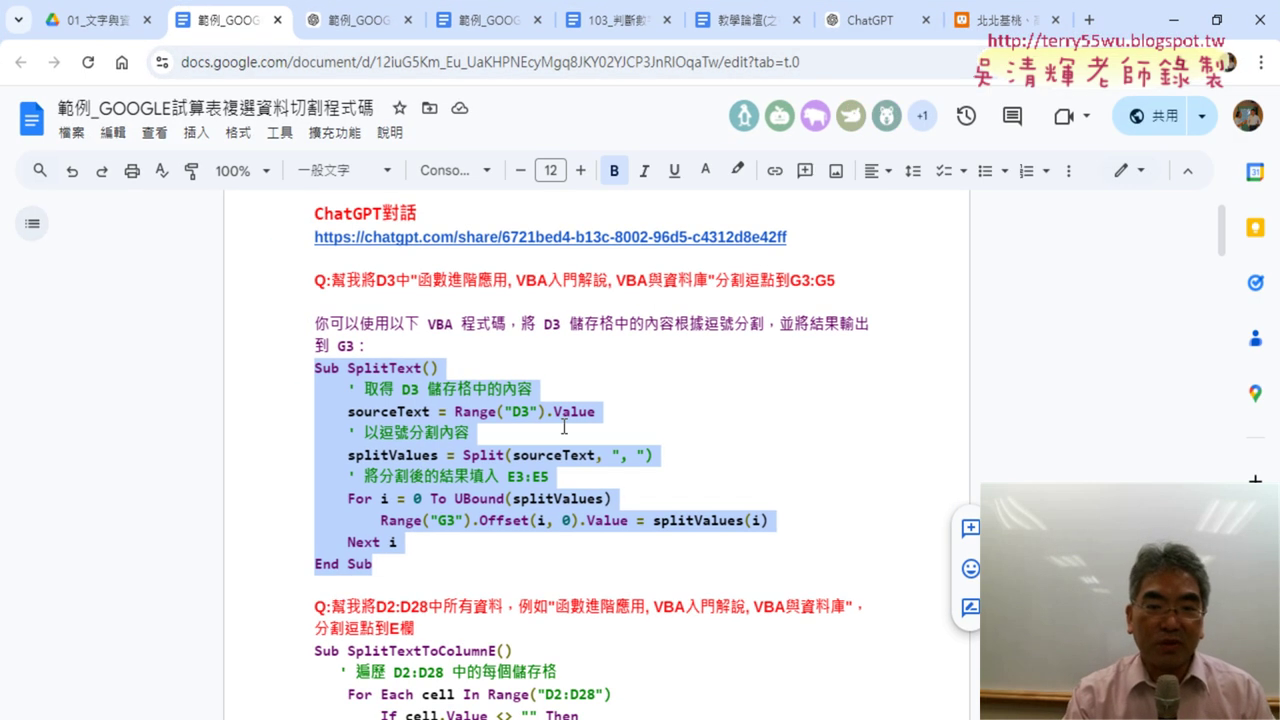
left_click(1174, 20)
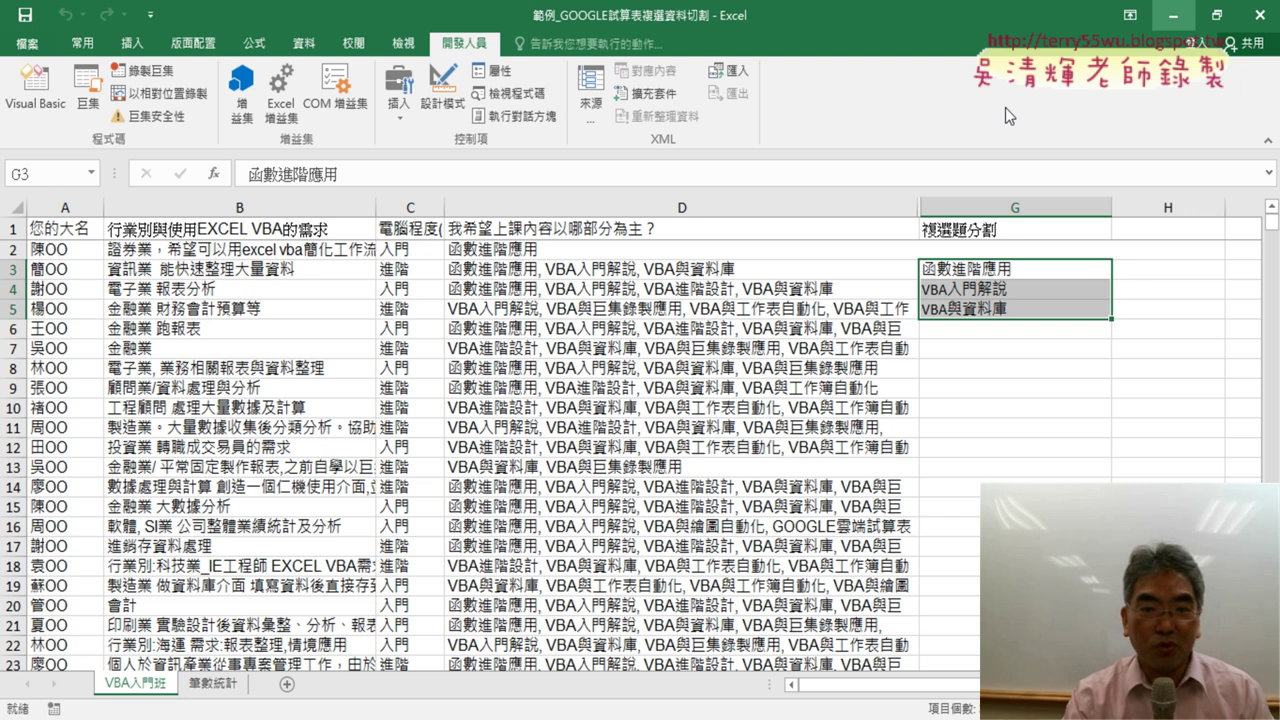
left_click(622, 250)
scroll(627, 263, "down", 4)
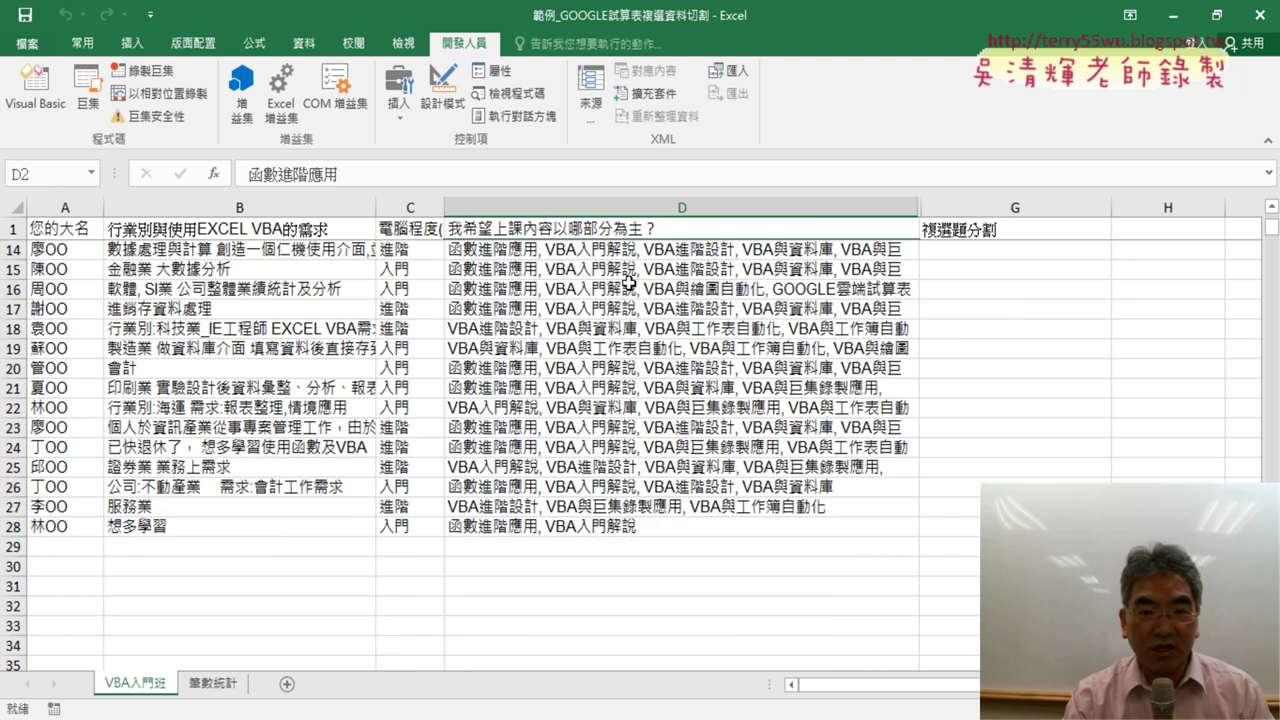
left_click(643, 530)
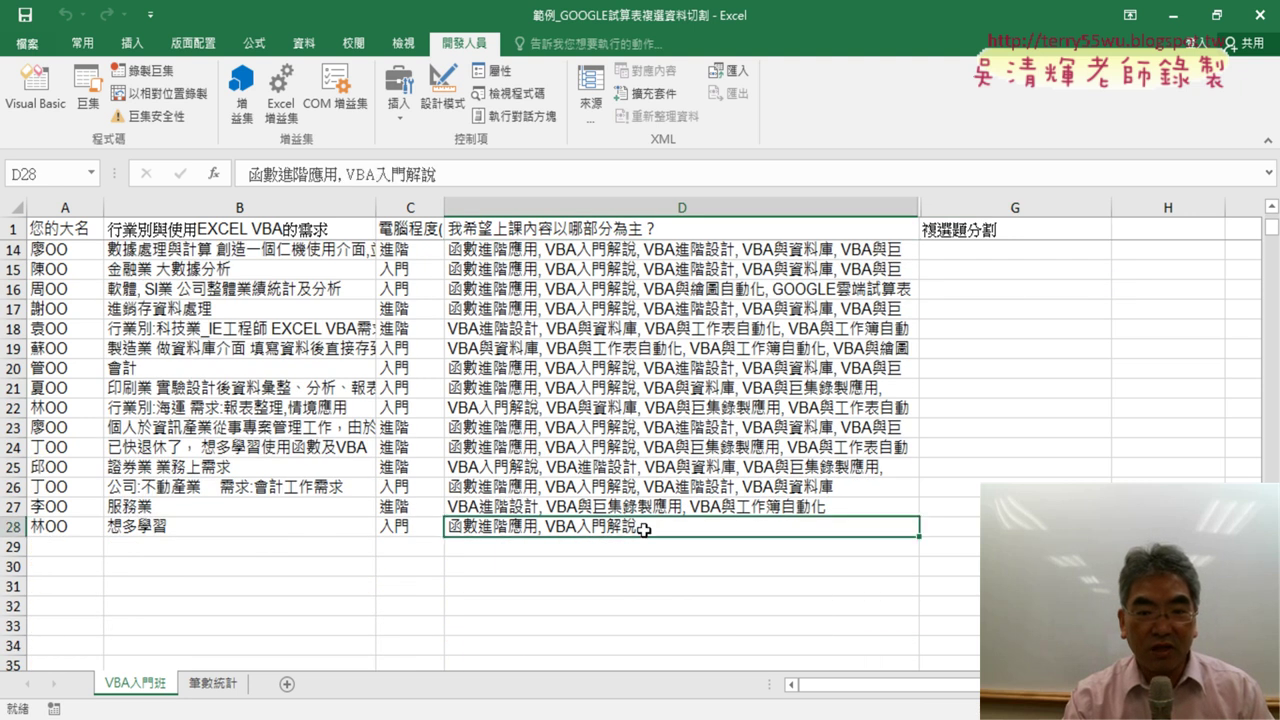
scroll(643, 530, "up", 4)
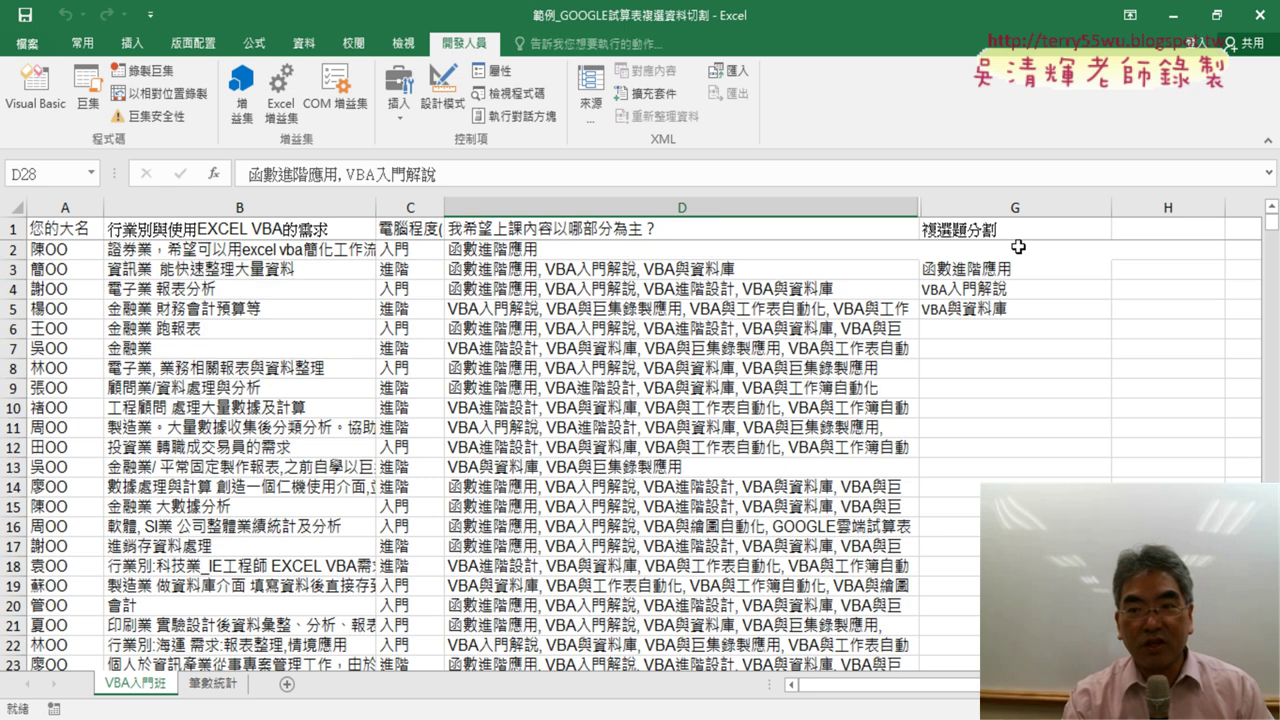
left_click(983, 256)
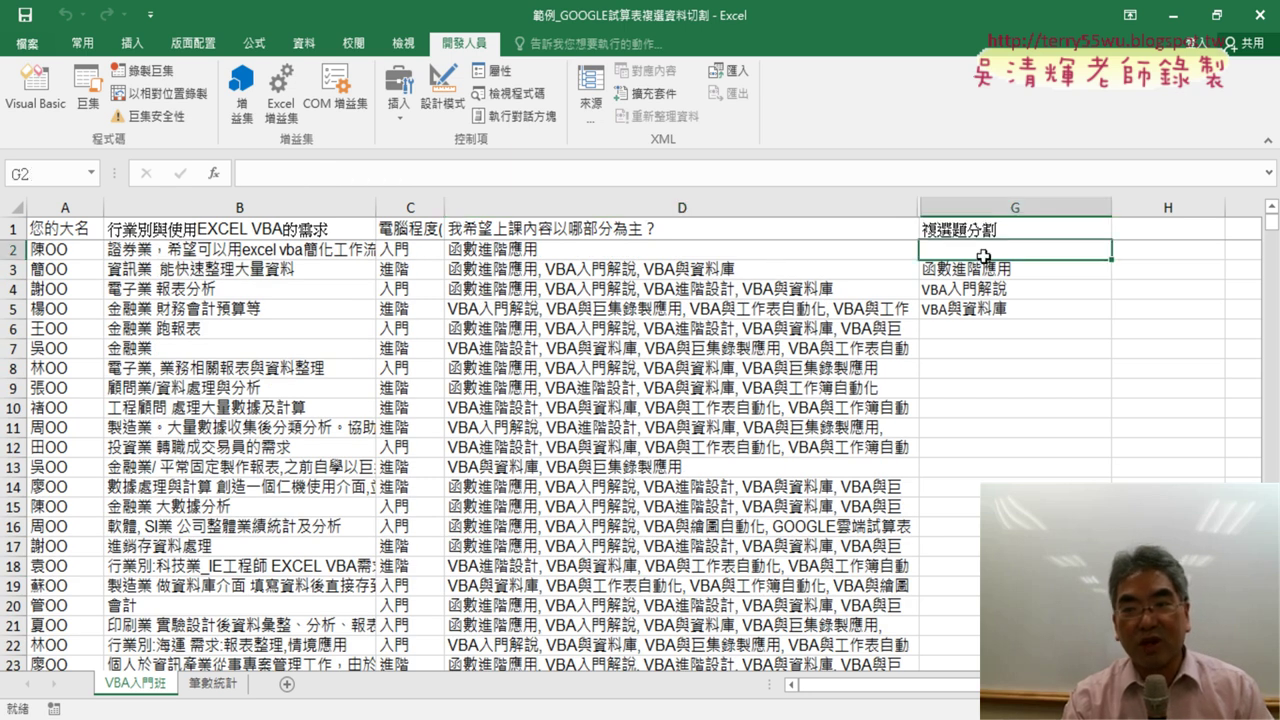